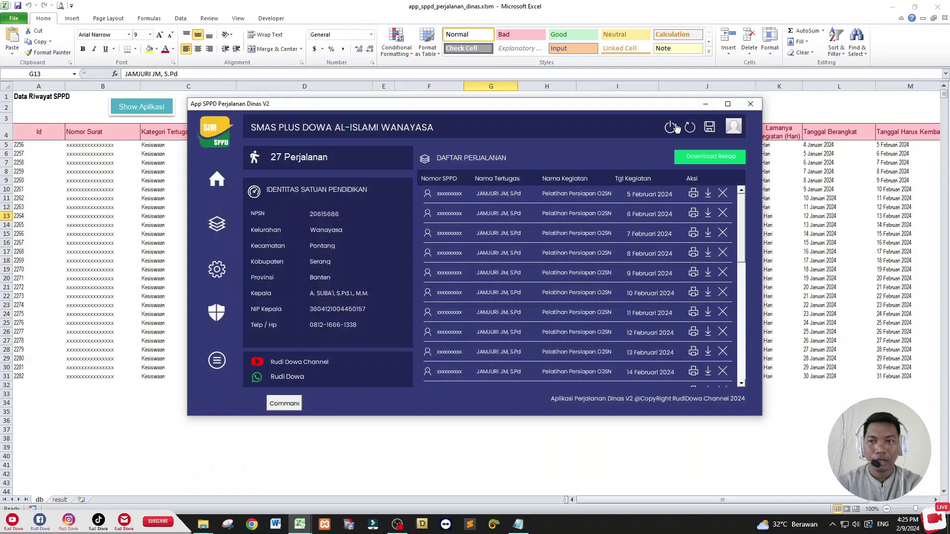
Exit the SPPD app with OK in the Perhatian confirmation, then reopen app_sppd_perjalanan_dinas.xlsm
left_click(671, 127)
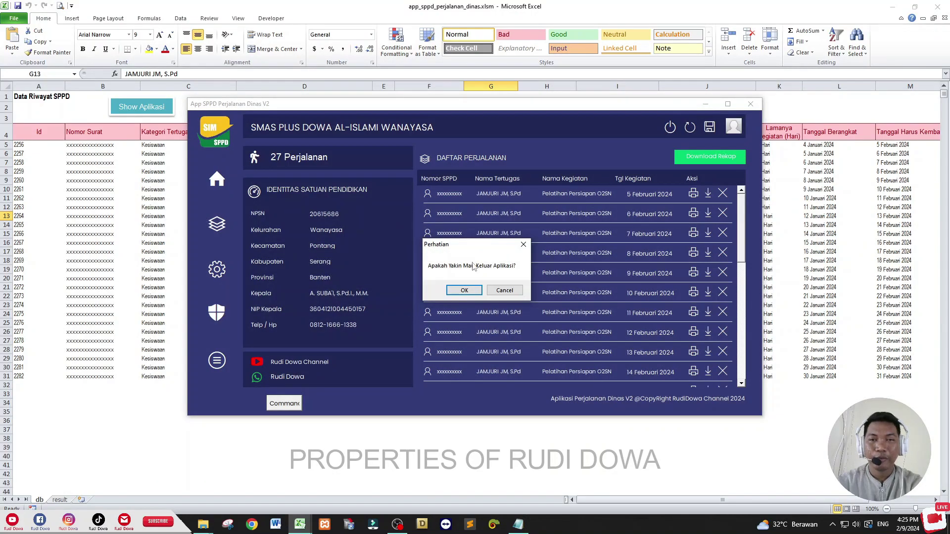
left_click(465, 290)
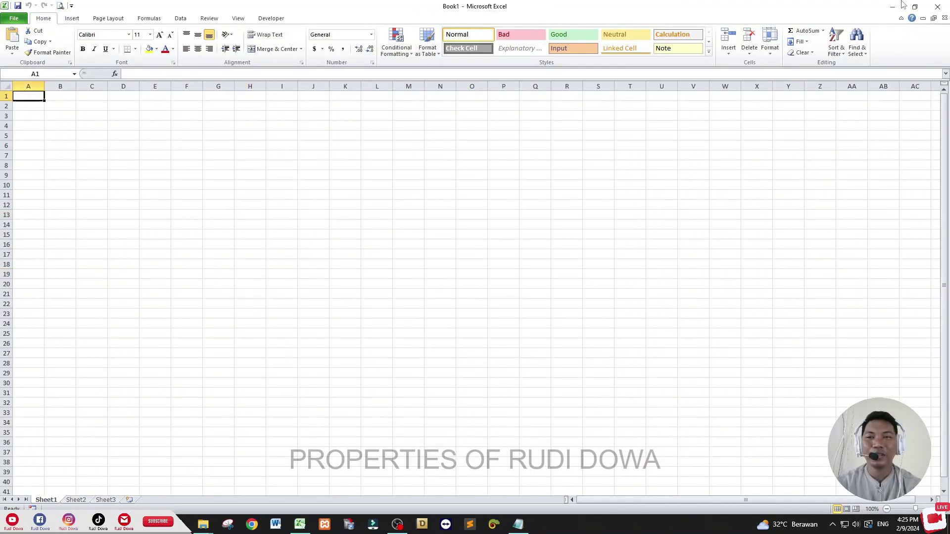
left_click(938, 6)
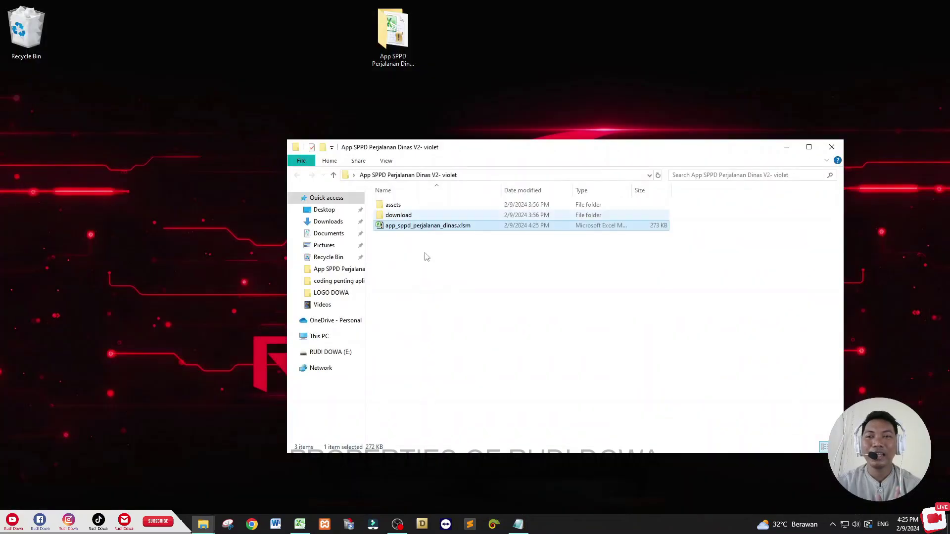
double_click(397, 225)
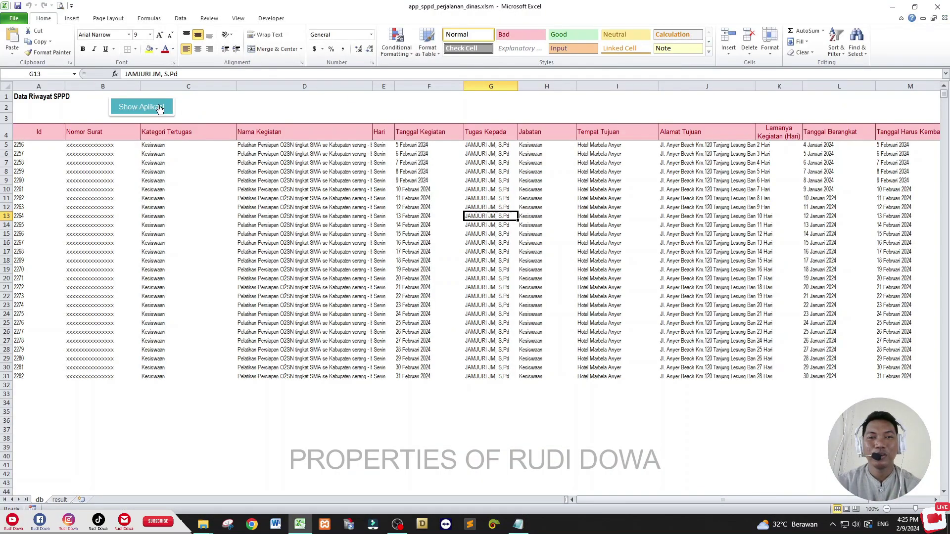
Launch the App SPPD Perjalanan Dinas V2 form with Show Aplikasi, listing 27 trips
left_click(159, 107)
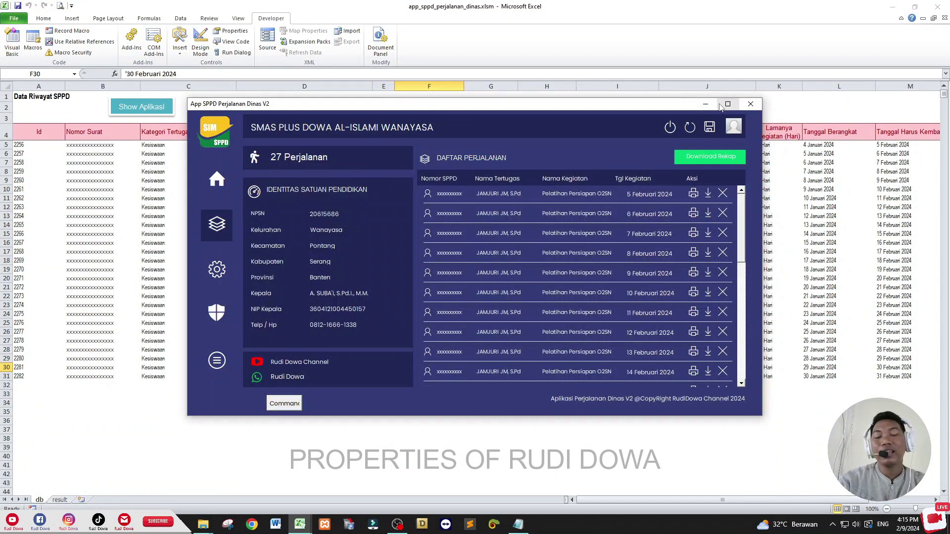
Maximize the SPPD app window, view its security section, then close the form
left_click(727, 104)
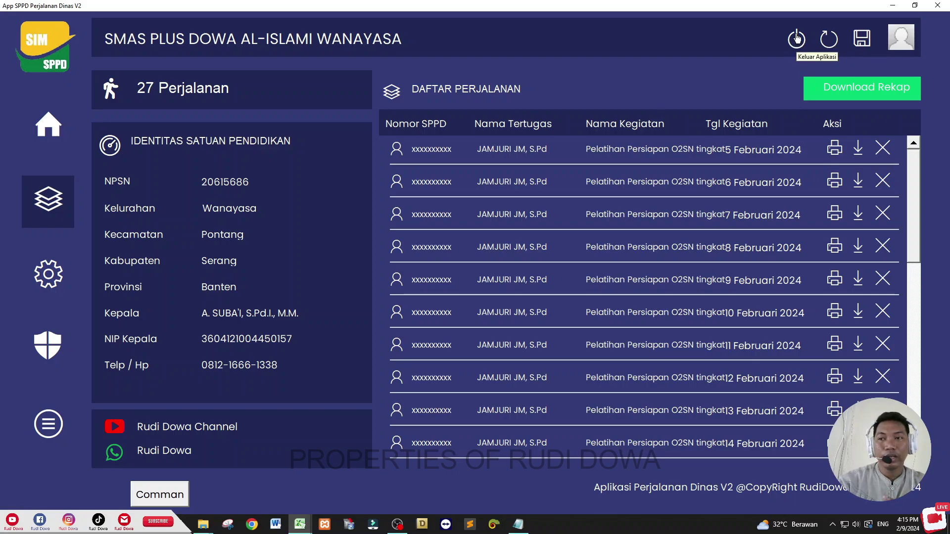
left_click(48, 347)
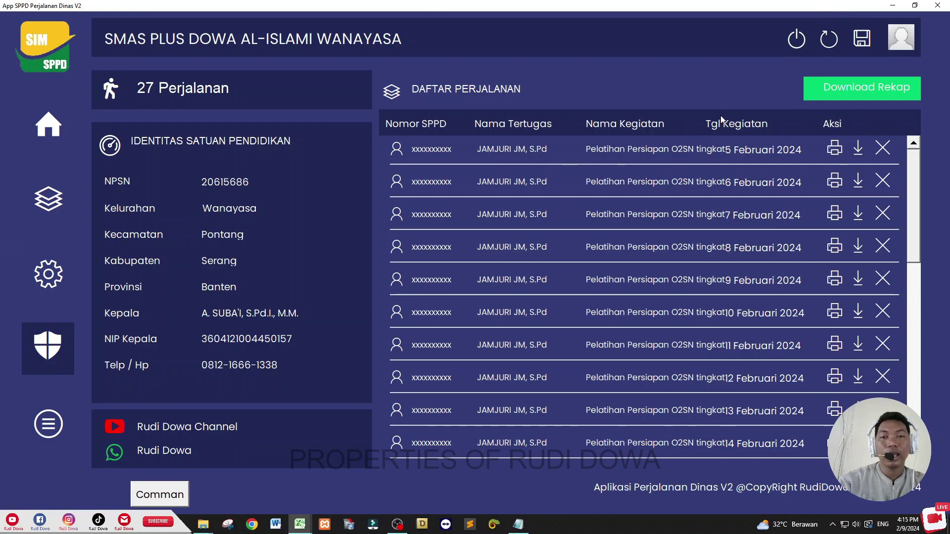
left_click(938, 5)
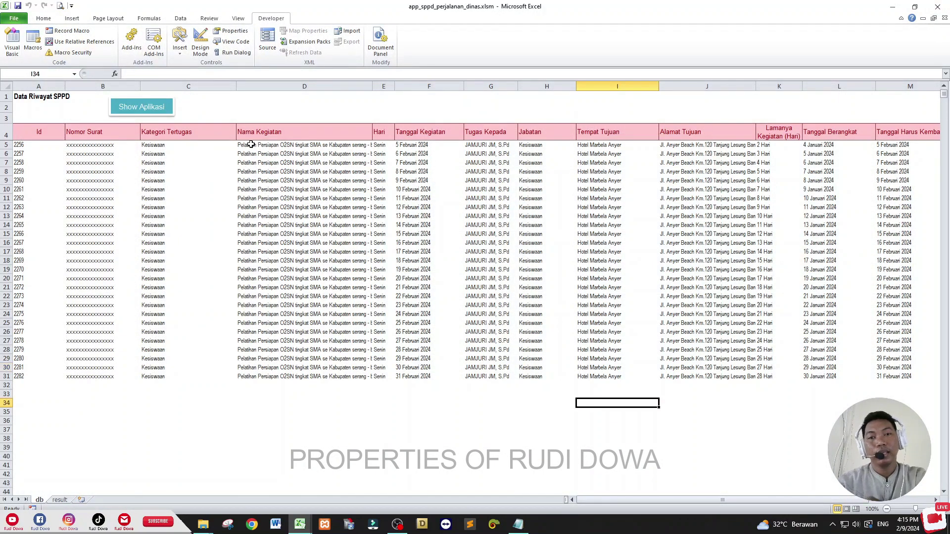
In the Visual Basic editor, select MainMenu's cmd_keluar X label and view its code
left_click(13, 42)
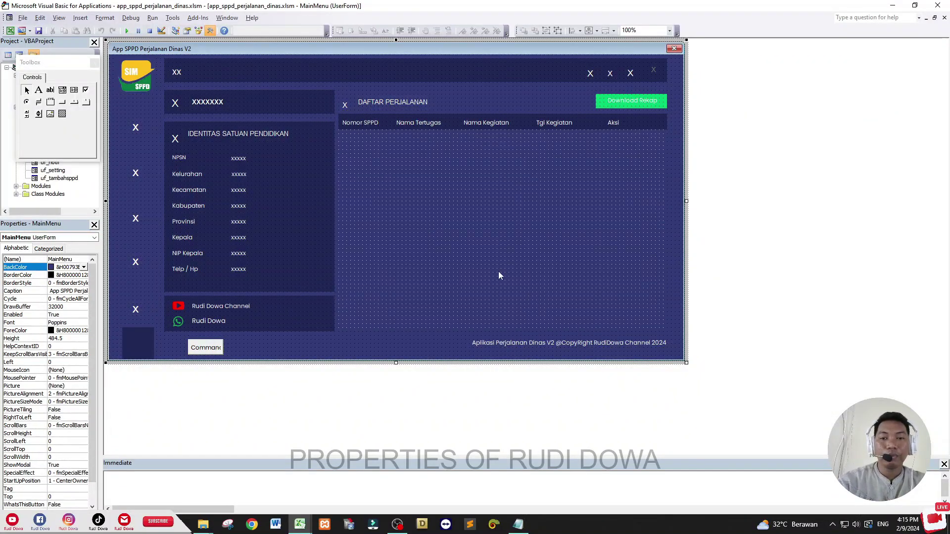
left_click(590, 75)
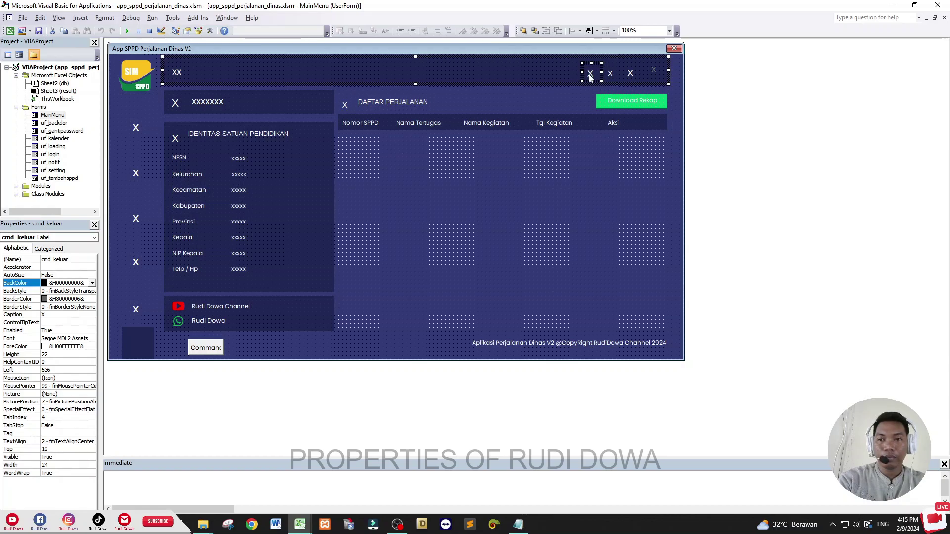
key("F7")
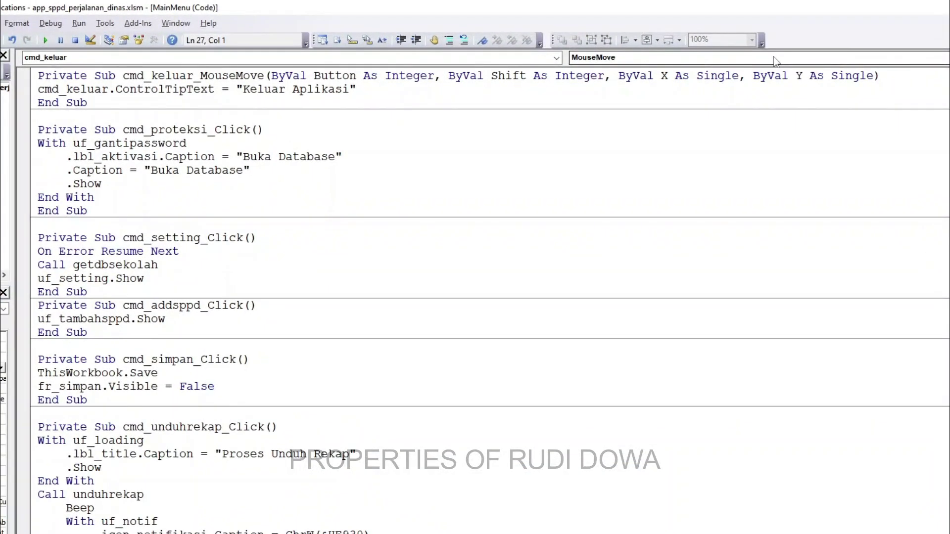
Create the cmd_keluar_Click procedure containing a ThisWorkbook.Save statement
left_click(641, 43)
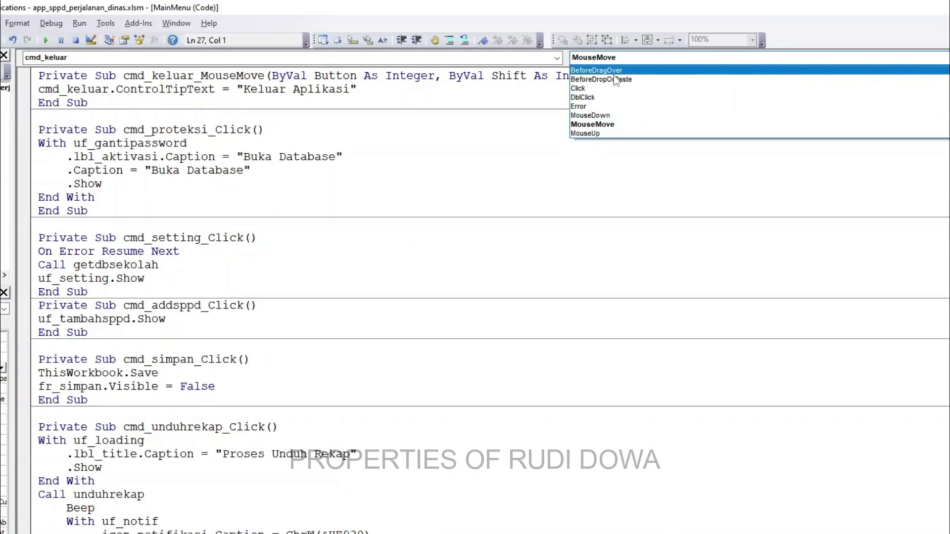
left_click(609, 93)
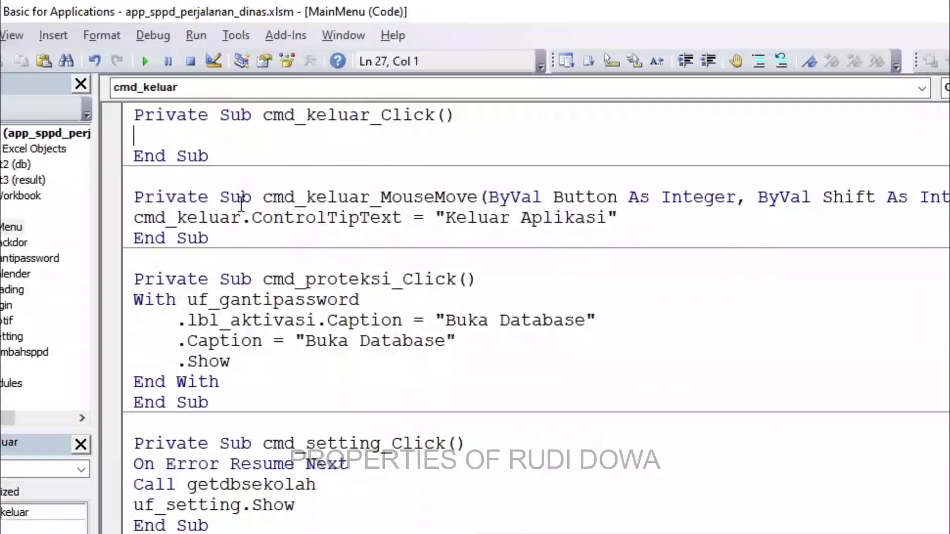
type("a")
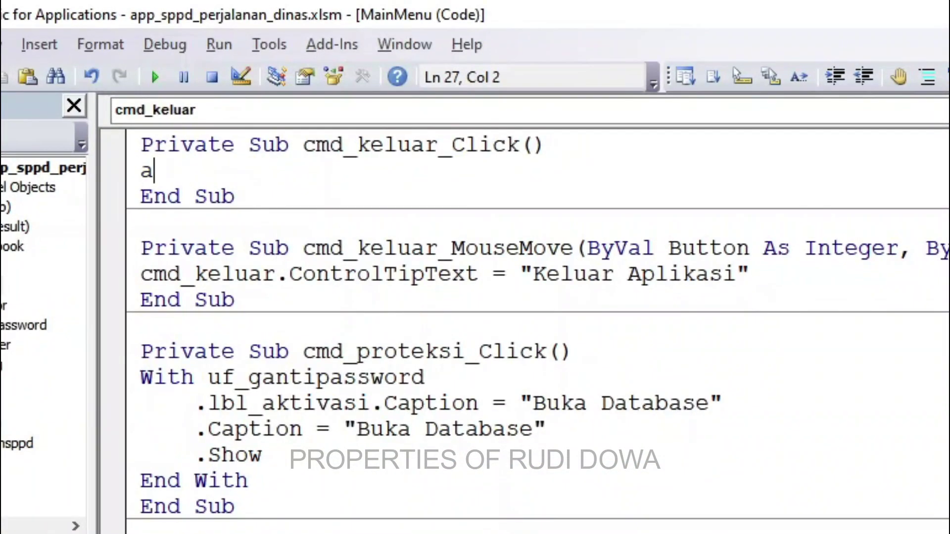
type("p")
key("BackSpace")
key("BackSpace")
type("t")
type("hi")
key("ctrl+space")
type(".")
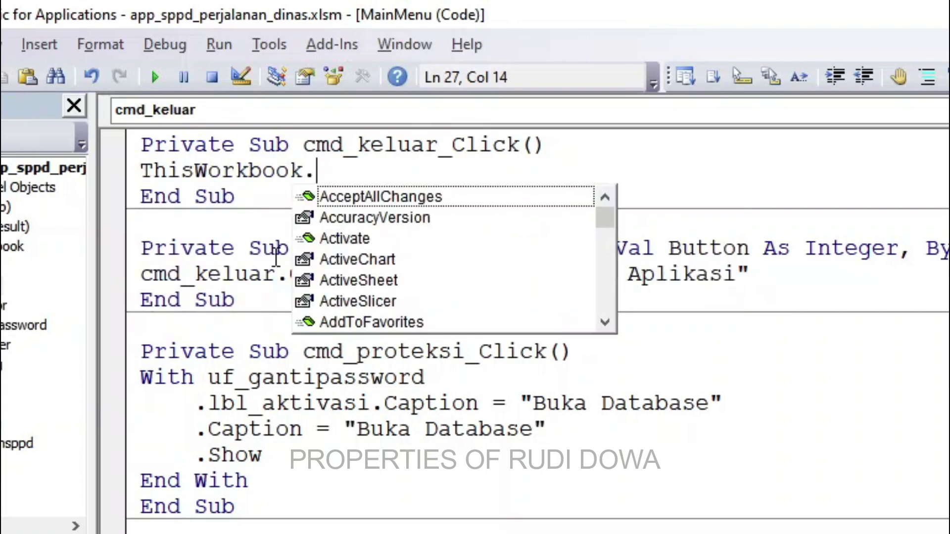
type("save")
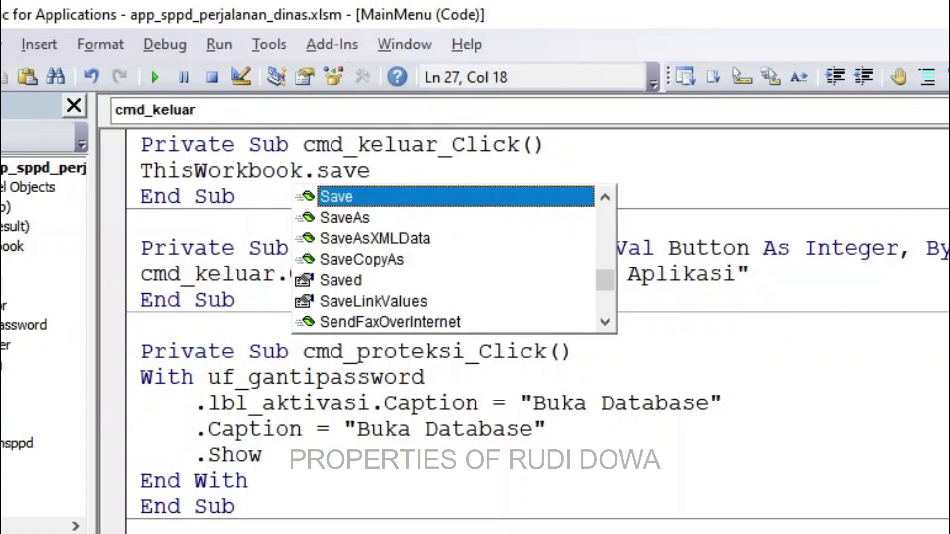
Add ThisWorkbook.Close below the save line and run the SPPD app form to test
key("Return")
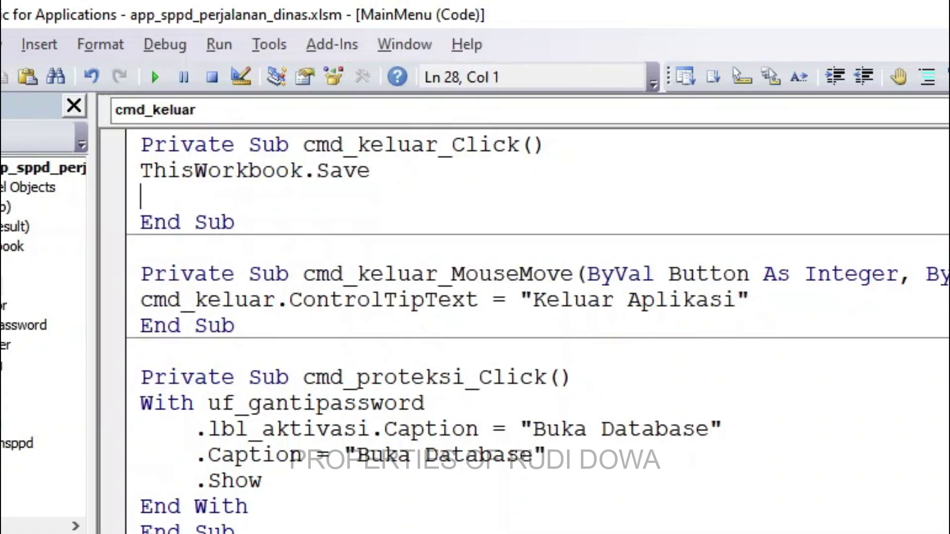
type("thi")
key("ctrl+space")
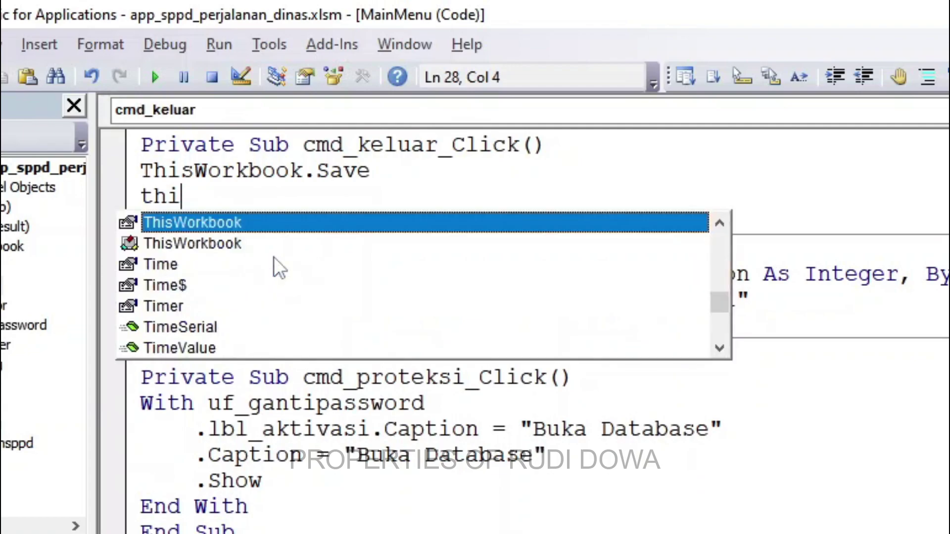
type(".")
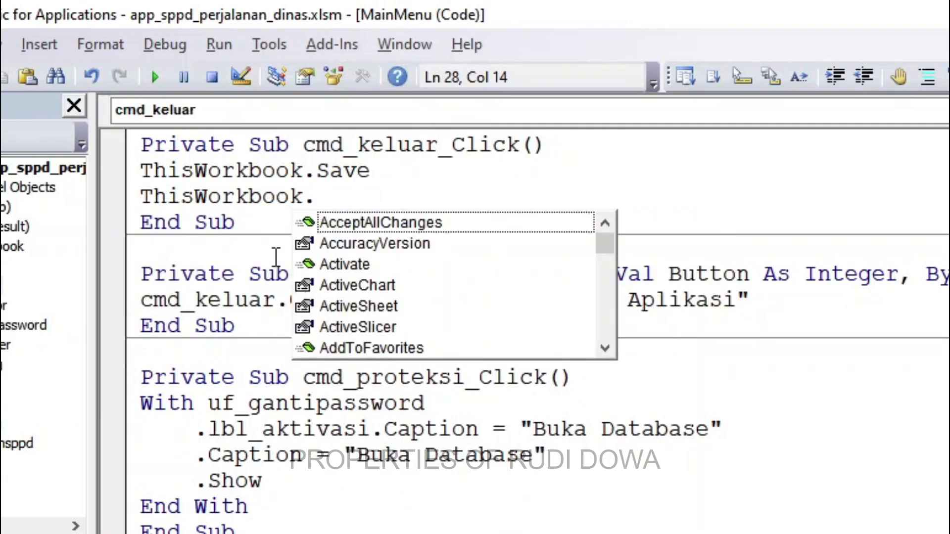
type("cl")
key("Tab")
left_click(144, 161)
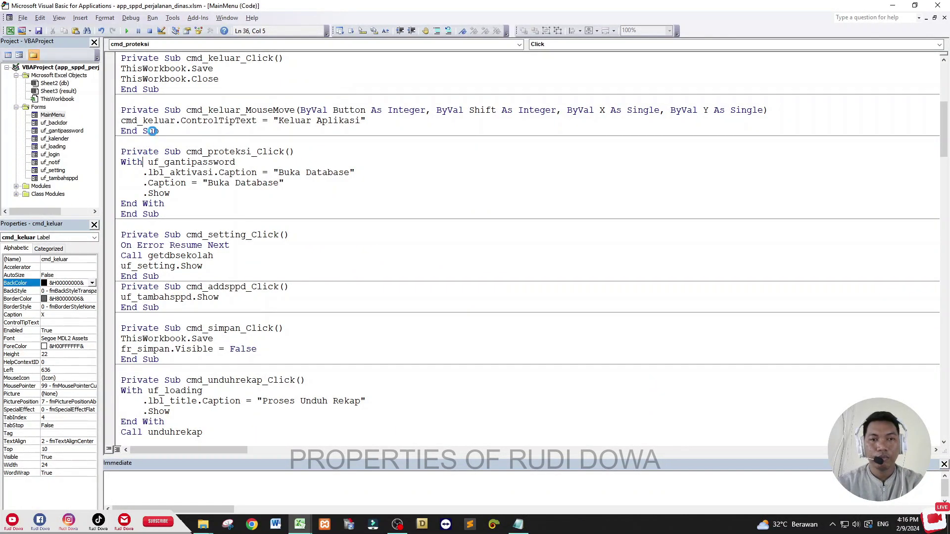
left_click(127, 31)
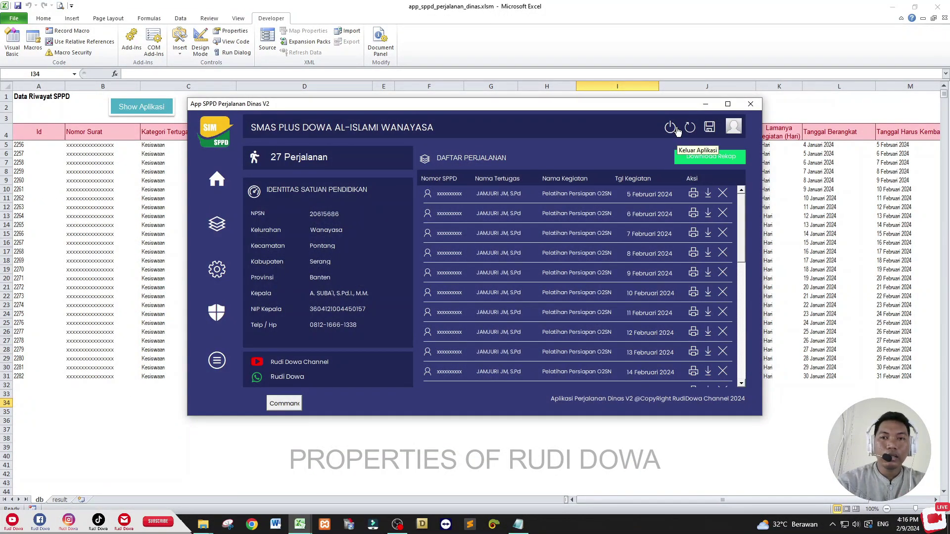
Exit the running app to save and close the workbook, close the VBA editor, and reopen app_sppd_perjalanan_dinas.xlsm
left_click(671, 128)
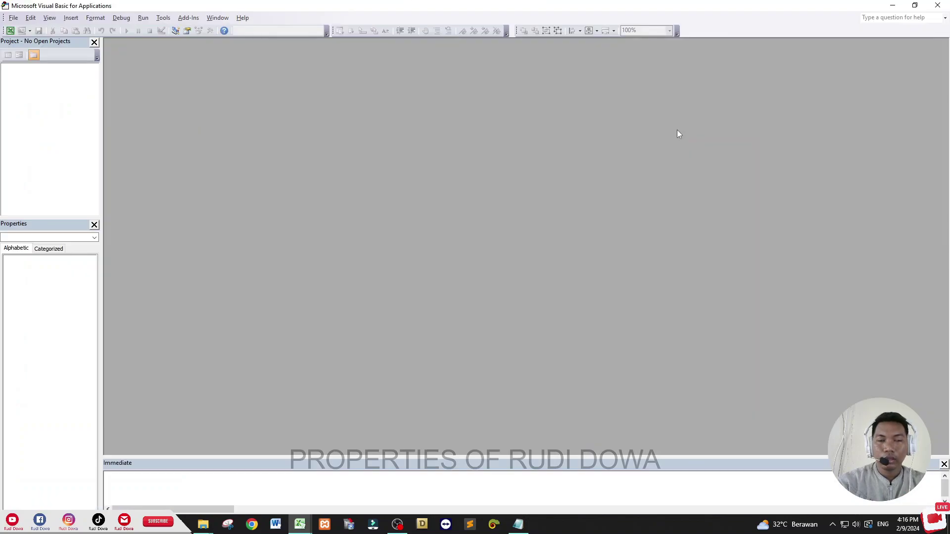
left_click(938, 6)
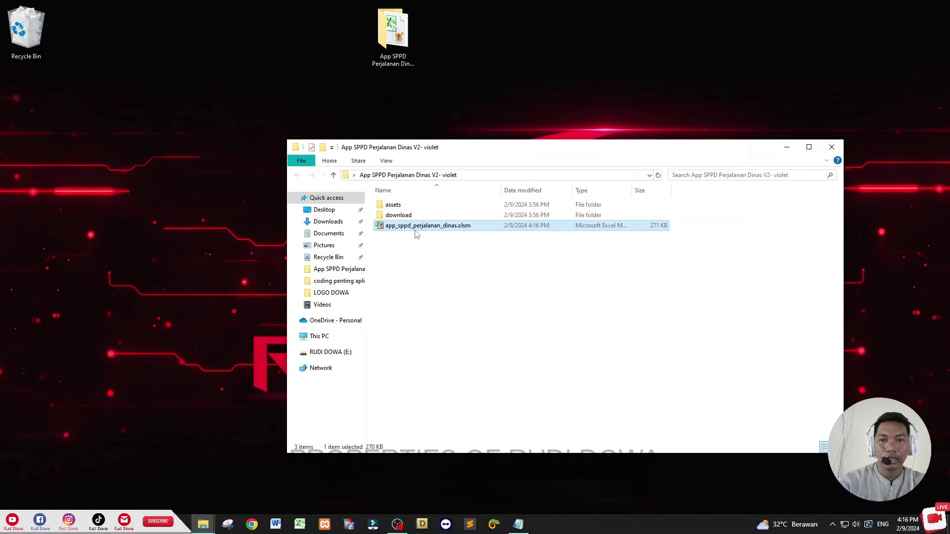
double_click(416, 227)
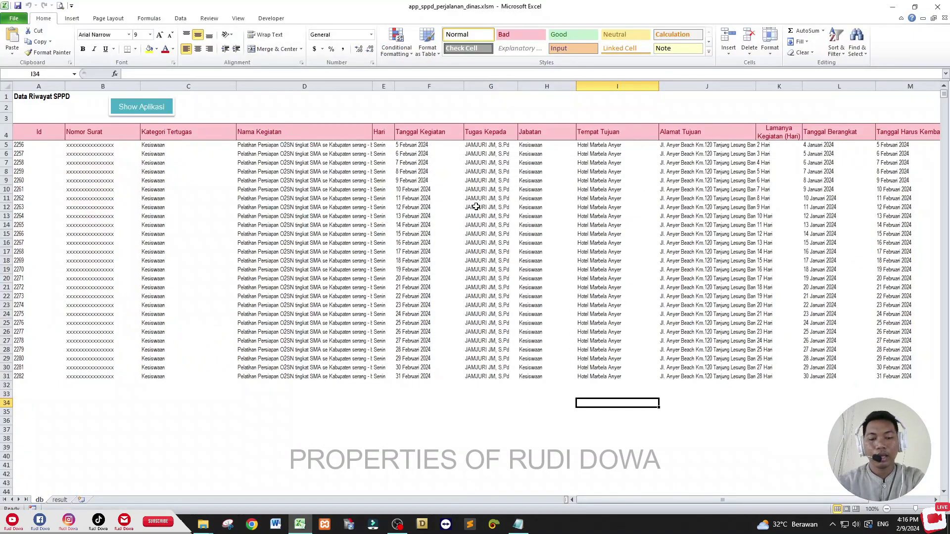
Launch the SPPD app, exit it to close the workbook, quit Excel, and reopen the .xlsm
left_click(155, 224)
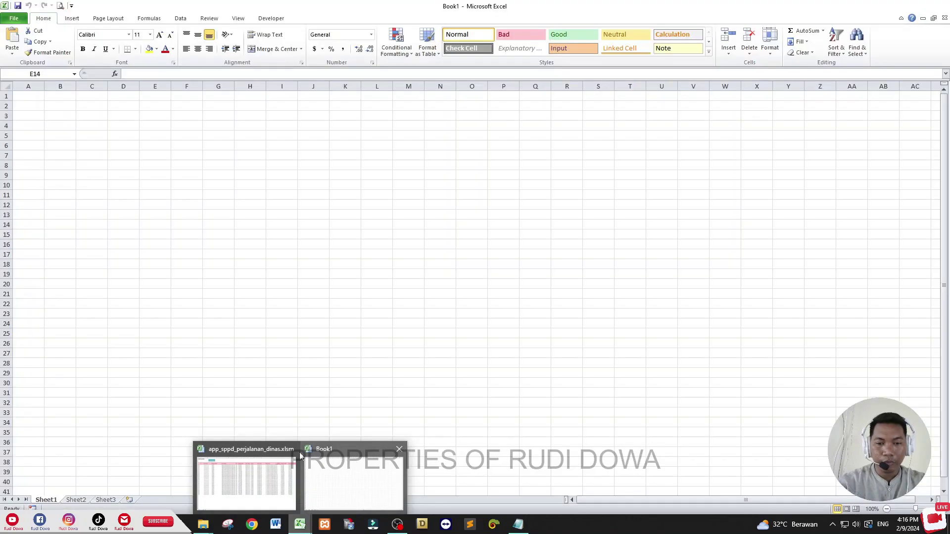
mouse_move(299, 524)
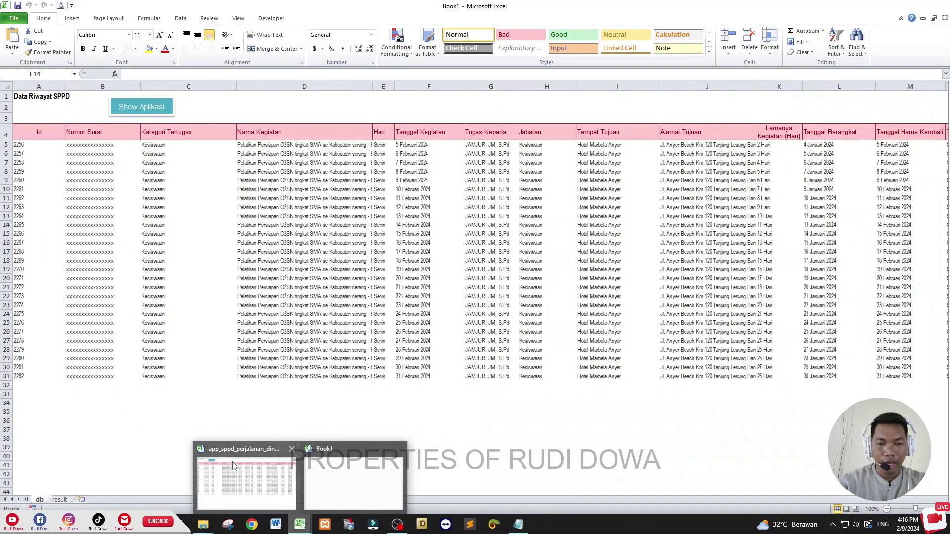
left_click(233, 462)
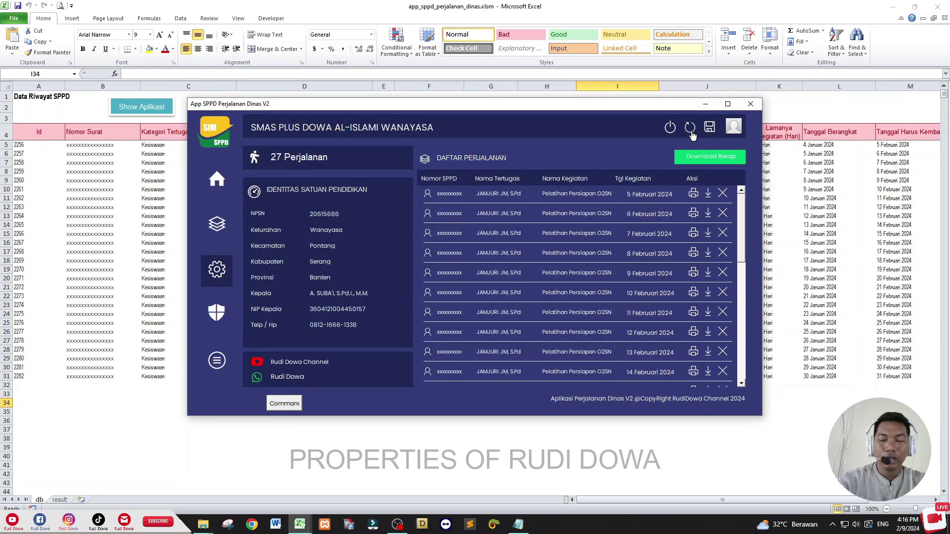
left_click(670, 128)
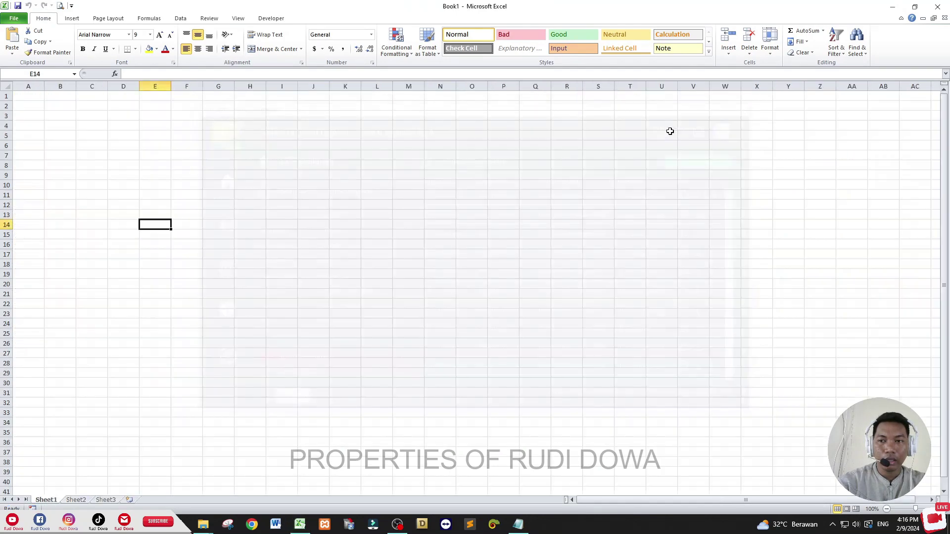
left_click(226, 326)
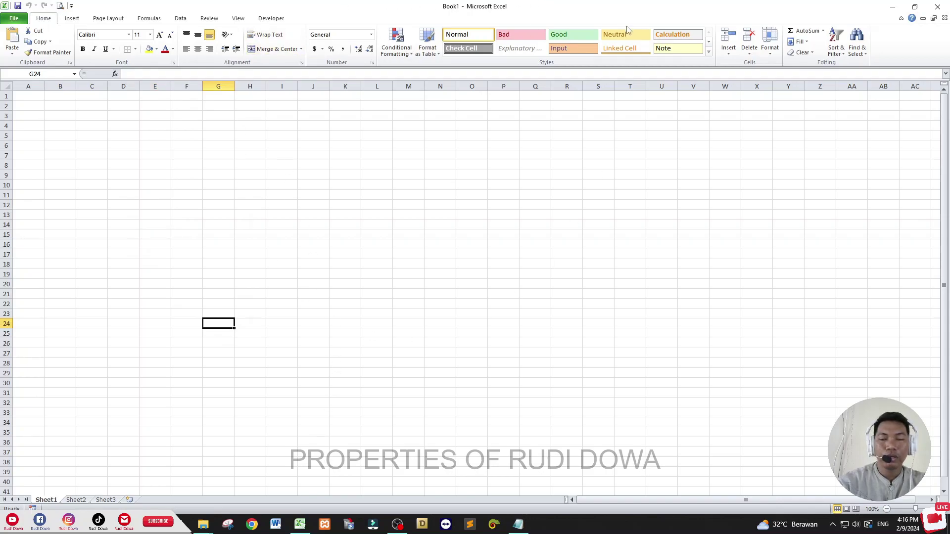
left_click(938, 7)
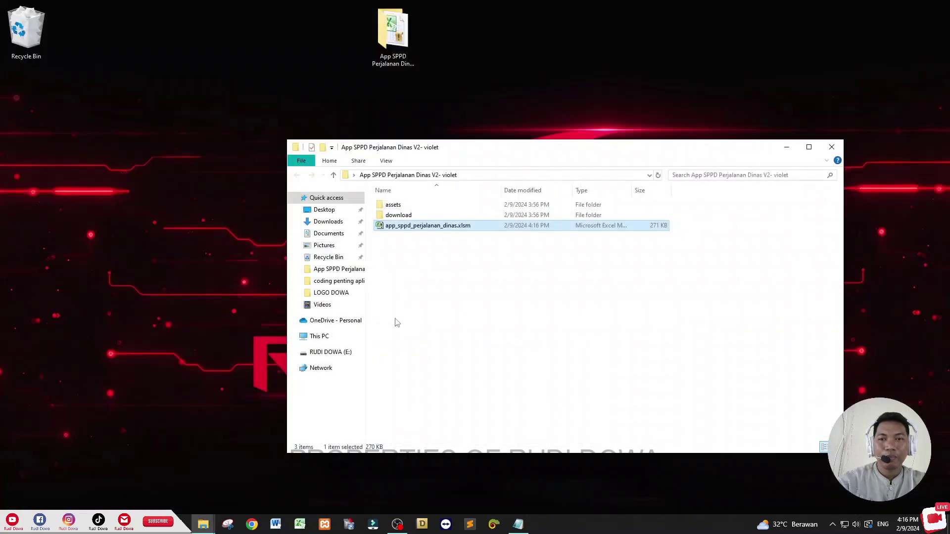
double_click(419, 226)
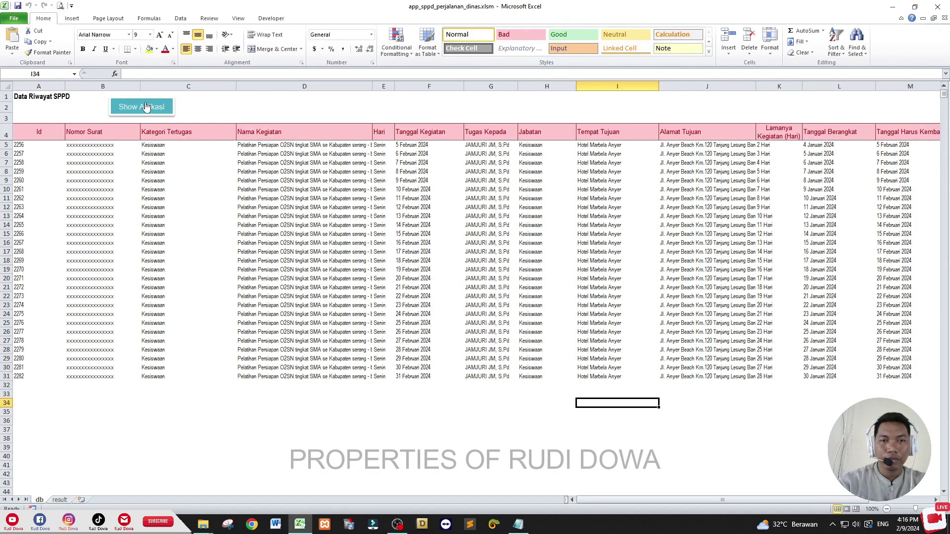
Test the exit button again, close the empty Excel window, and reopen the SPPD workbook
left_click(143, 106)
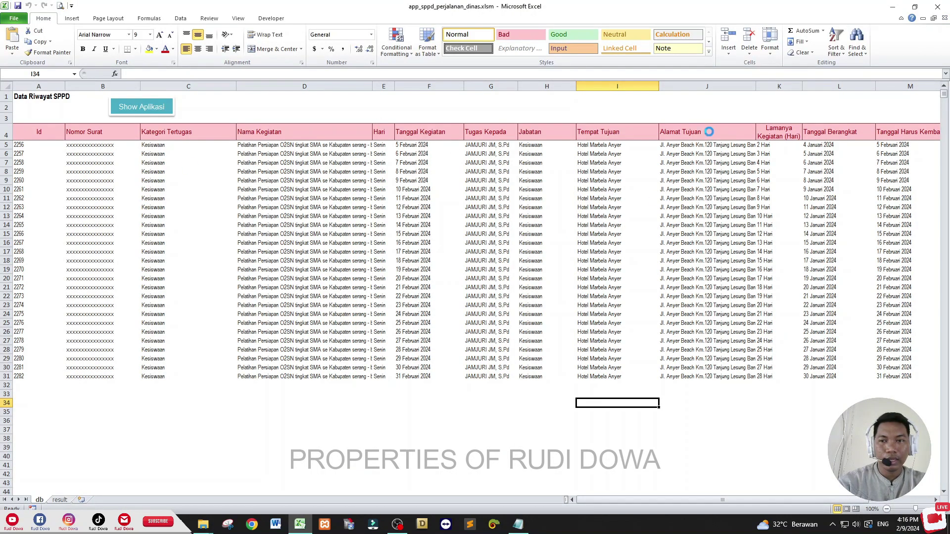
left_click(671, 128)
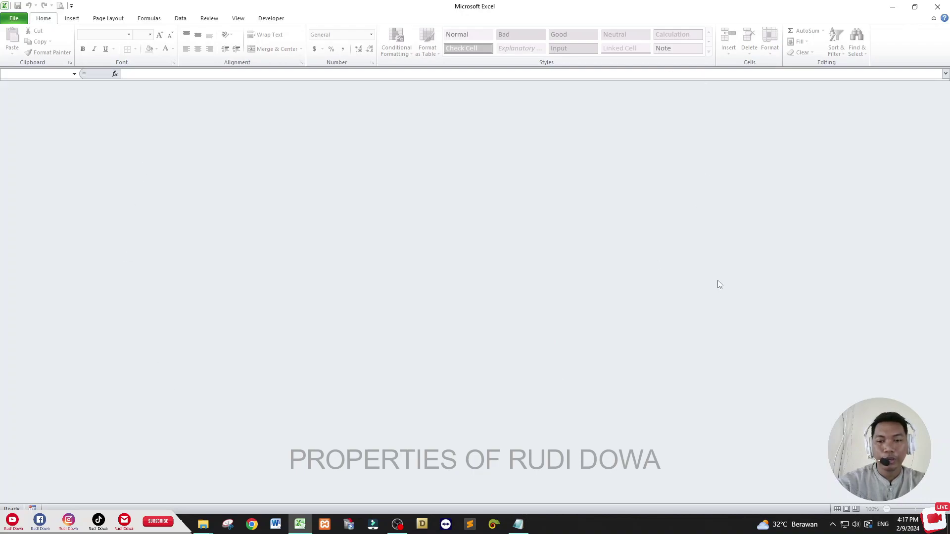
left_click(938, 7)
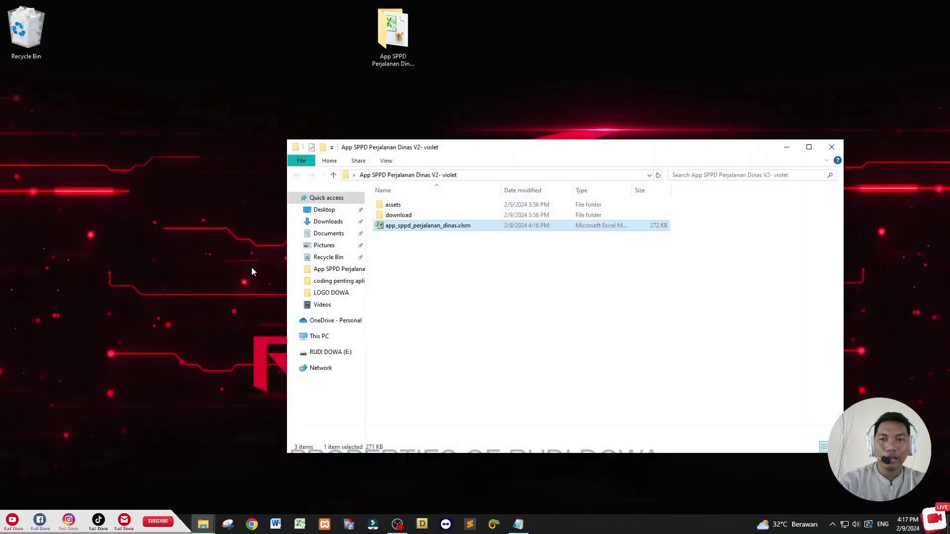
left_click(492, 305)
double_click(446, 227)
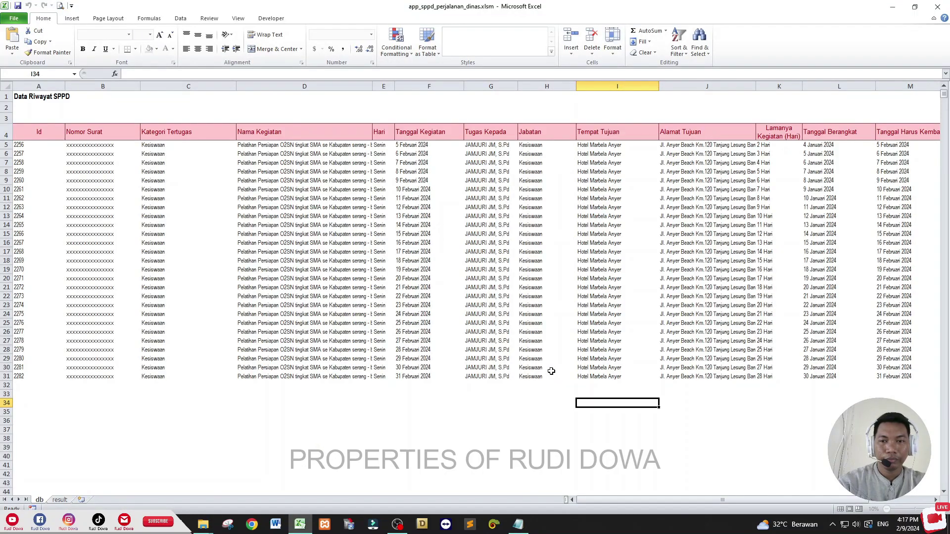
left_click(265, 18)
Open the MainMenu form in the maximized VBA editor and go to the cmd_keluar click code
left_click(12, 42)
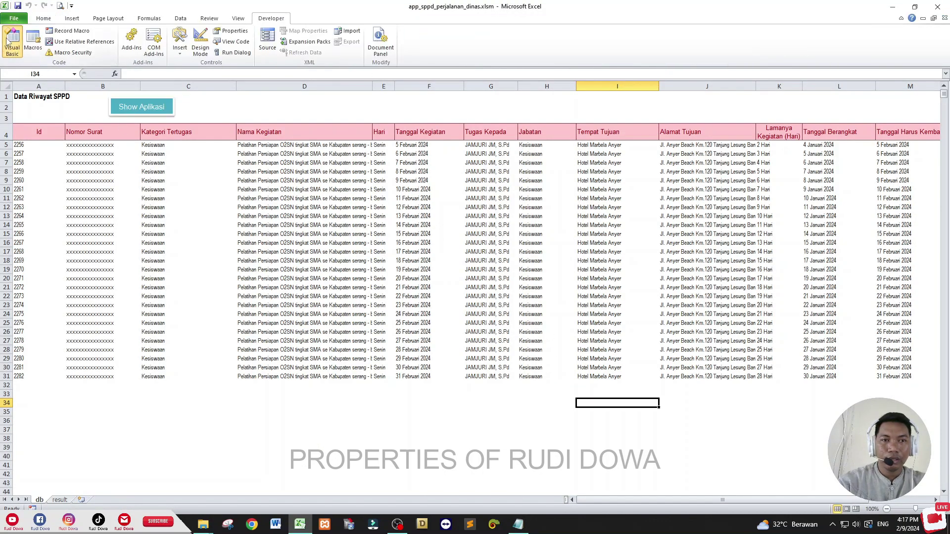
left_click(911, 8)
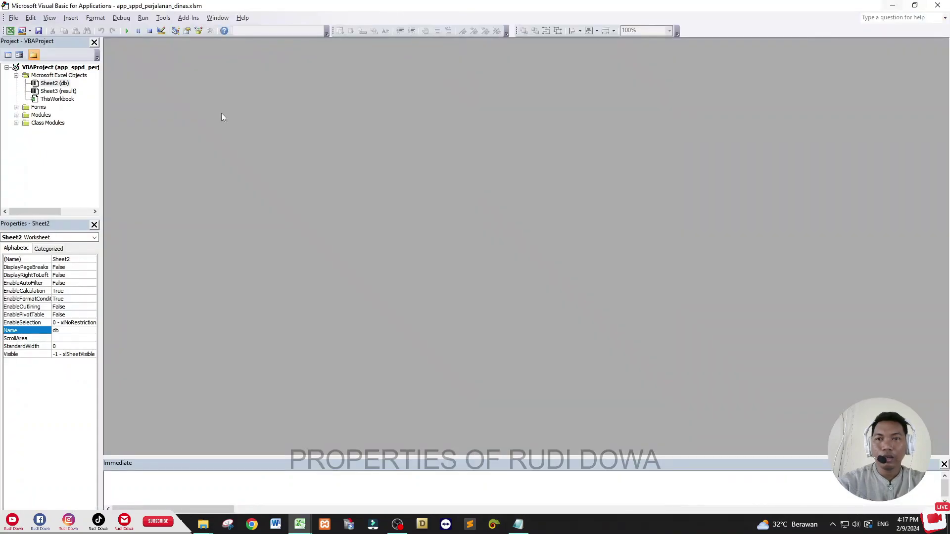
double_click(38, 107)
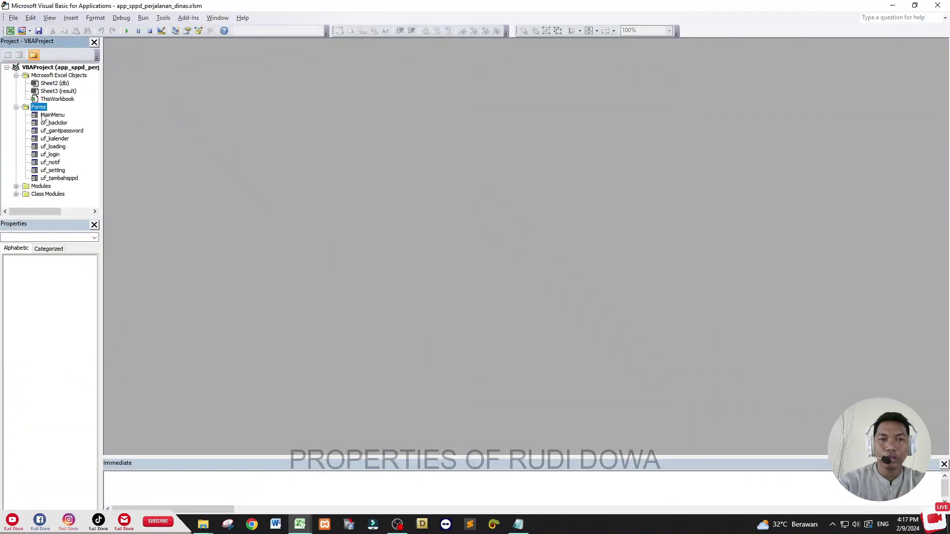
double_click(50, 115)
double_click(589, 73)
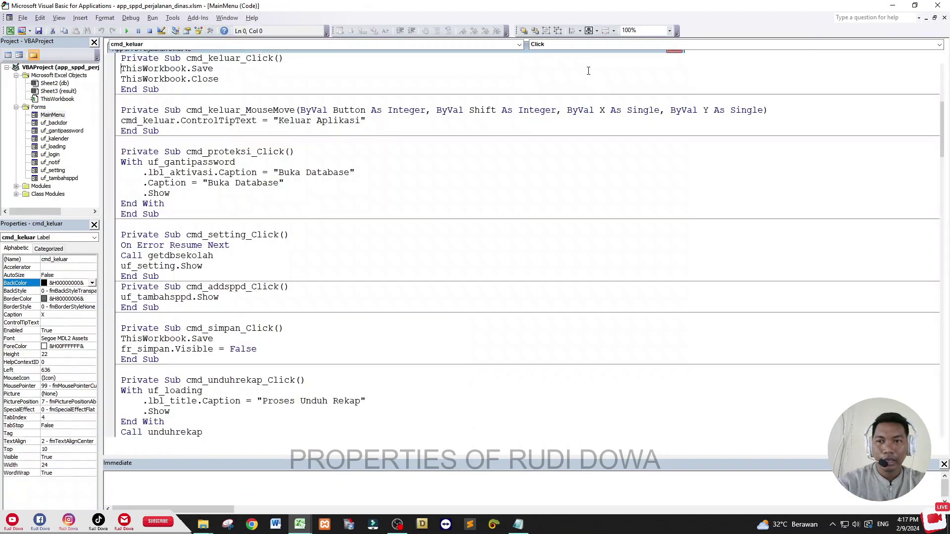
Replace the ThisWorkbook.Close line with Application.Quit in cmd_keluar_Click
left_click_drag(218, 79, 114, 78)
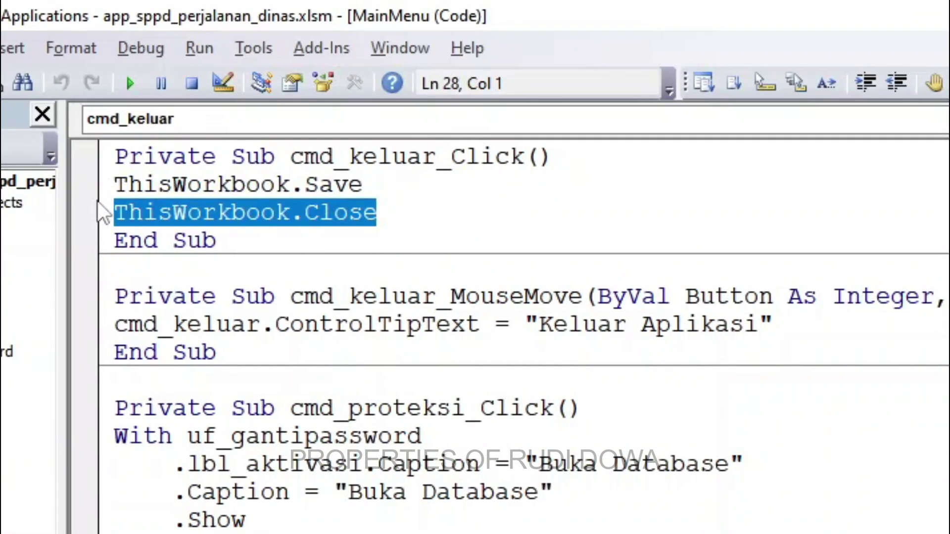
key("BackSpace")
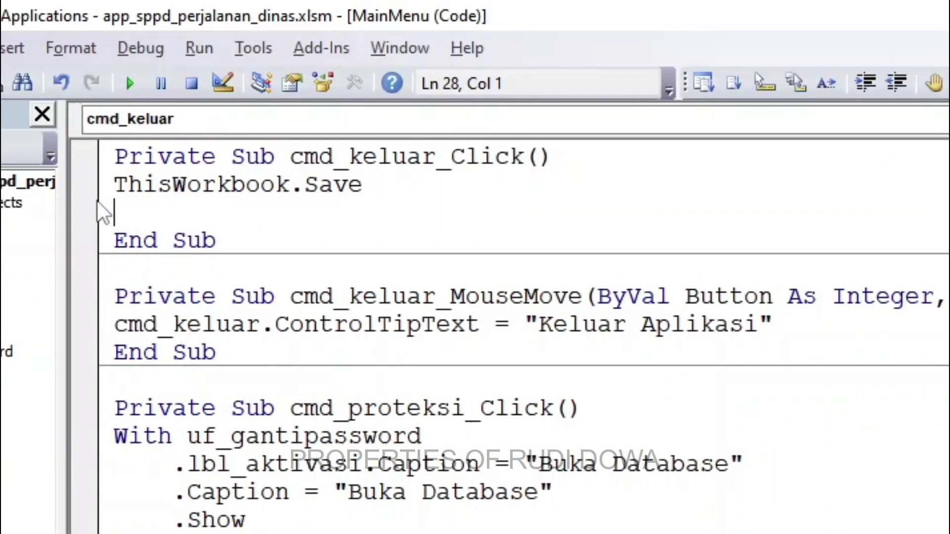
type("appl")
key("ctrl+space")
type(".")
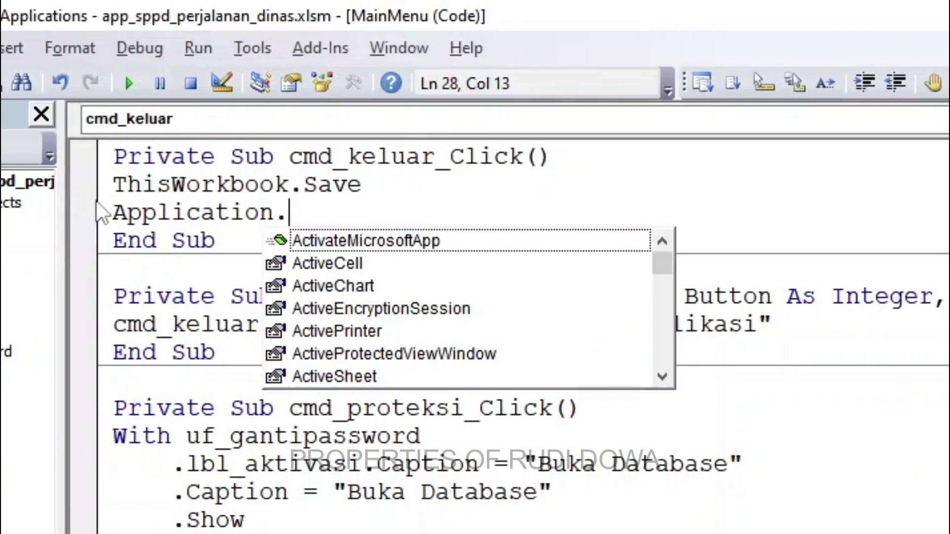
type("q")
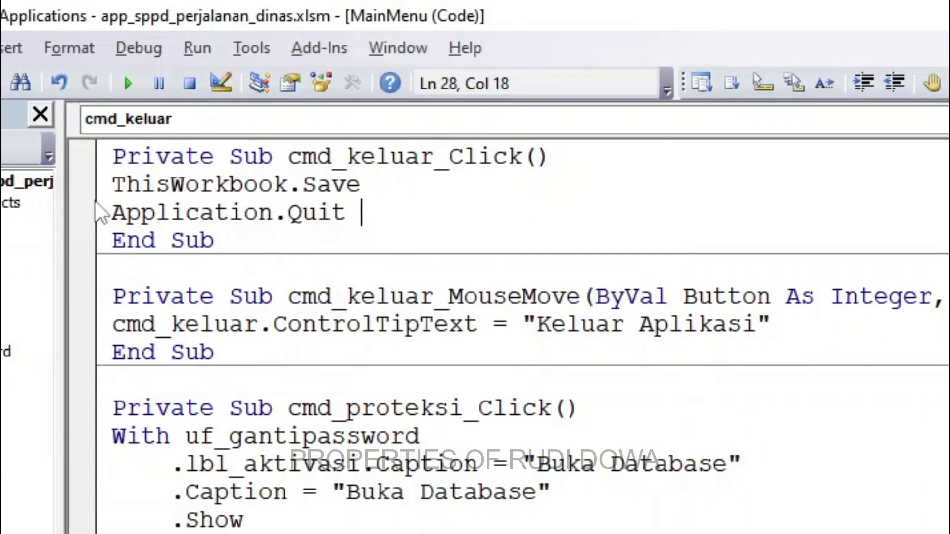
key("BackSpace")
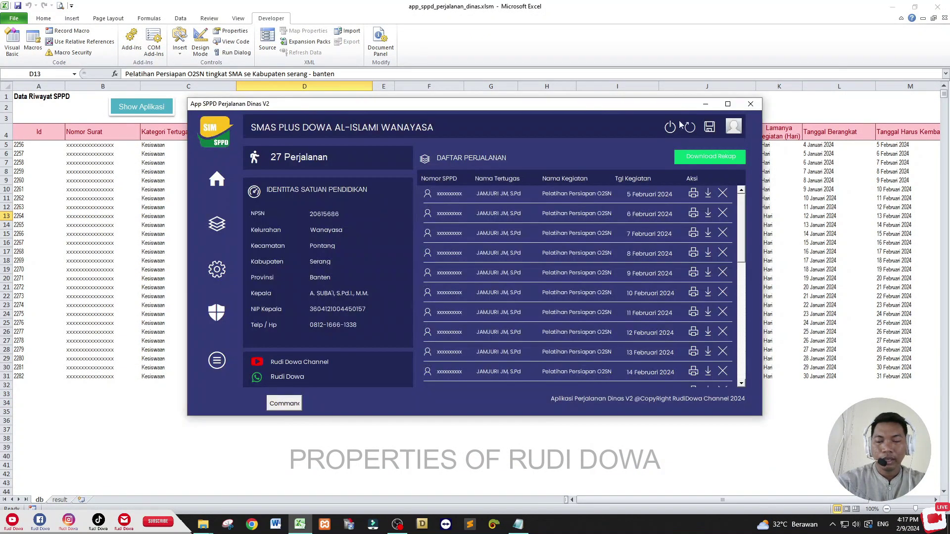
Verify the power icon now quits Excel, then reopen app_sppd_perjalanan_dinas.xlsm and select cell G12
left_click(670, 128)
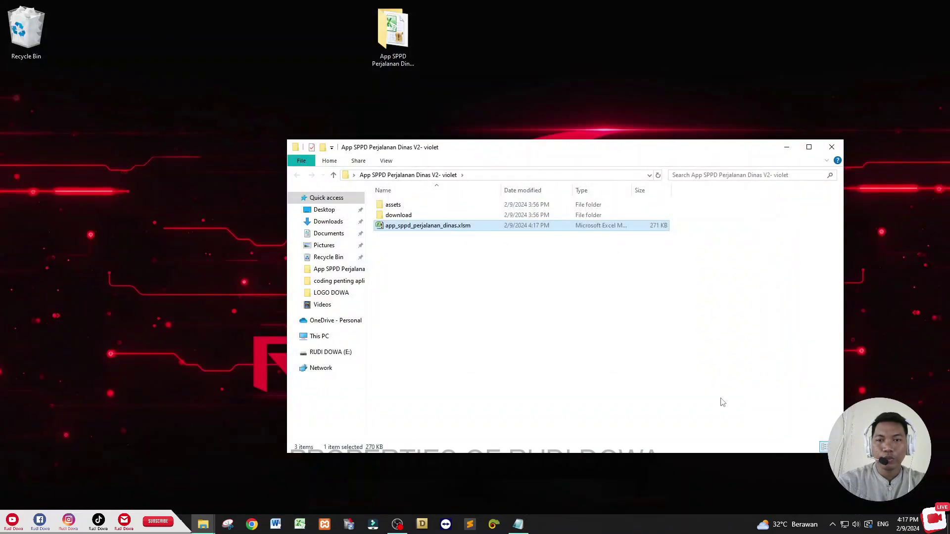
left_click(786, 147)
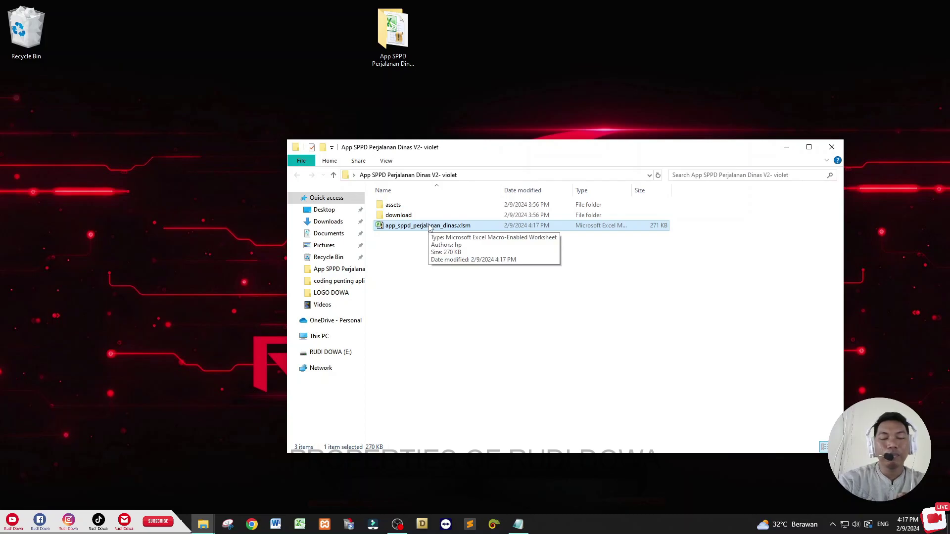
double_click(429, 226)
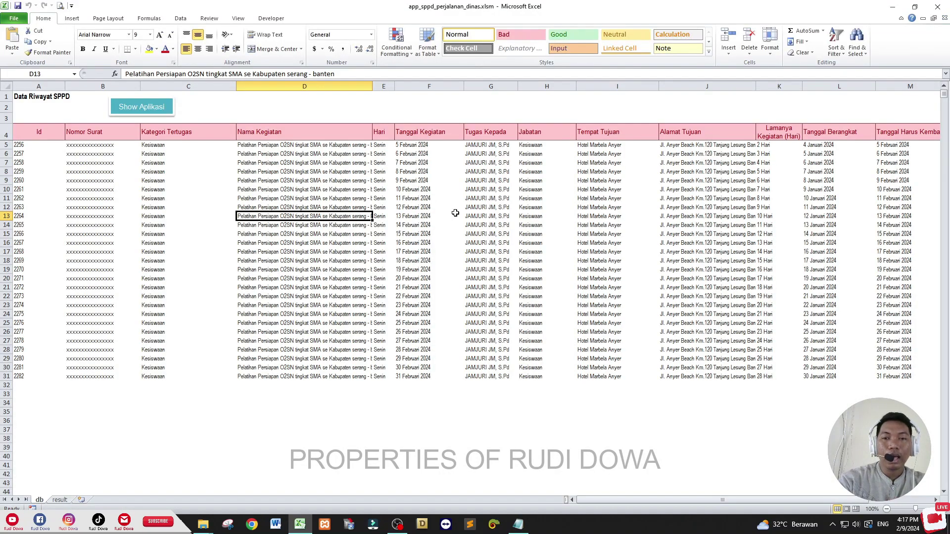
left_click(512, 208)
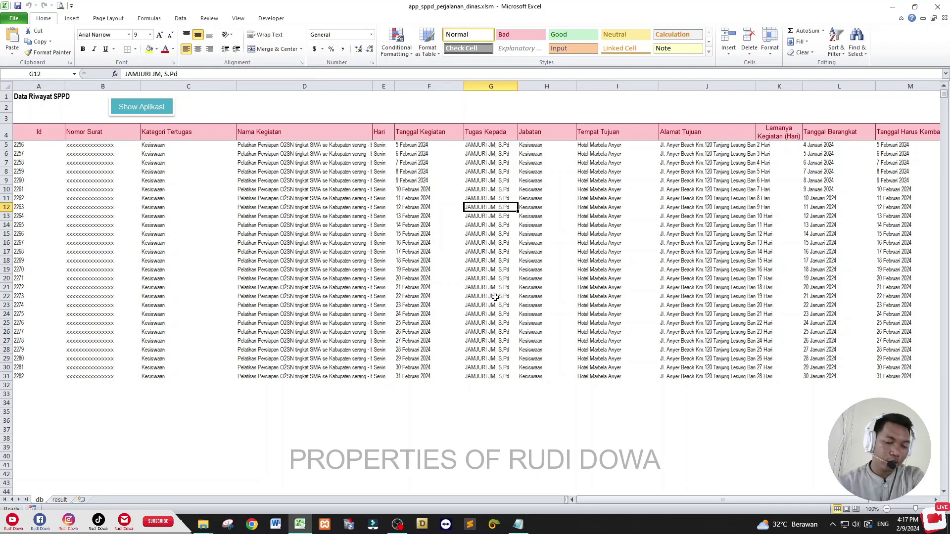
Create new blank workbooks with Ctrl+N, then switch back to the SPPD workbook and select C17
key("ctrl+n")
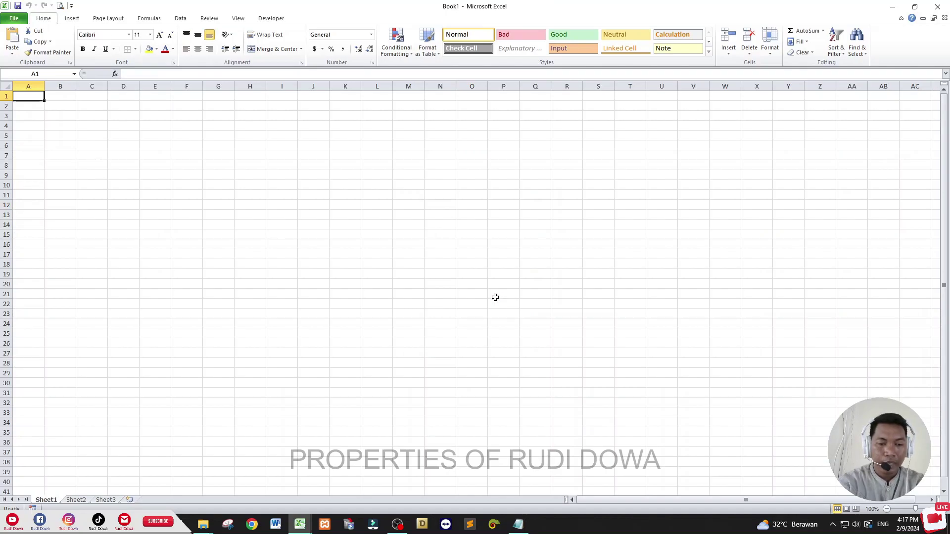
key("ctrl+n")
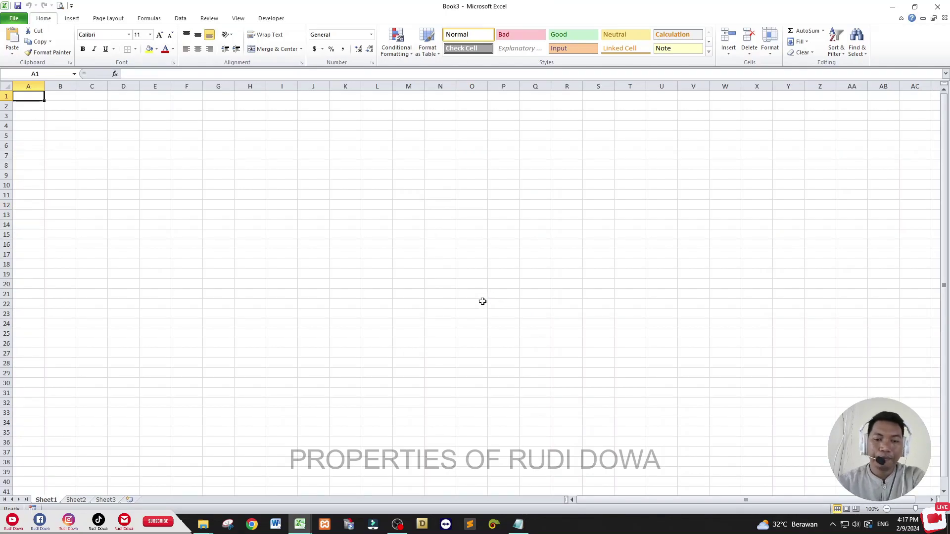
left_click(299, 527)
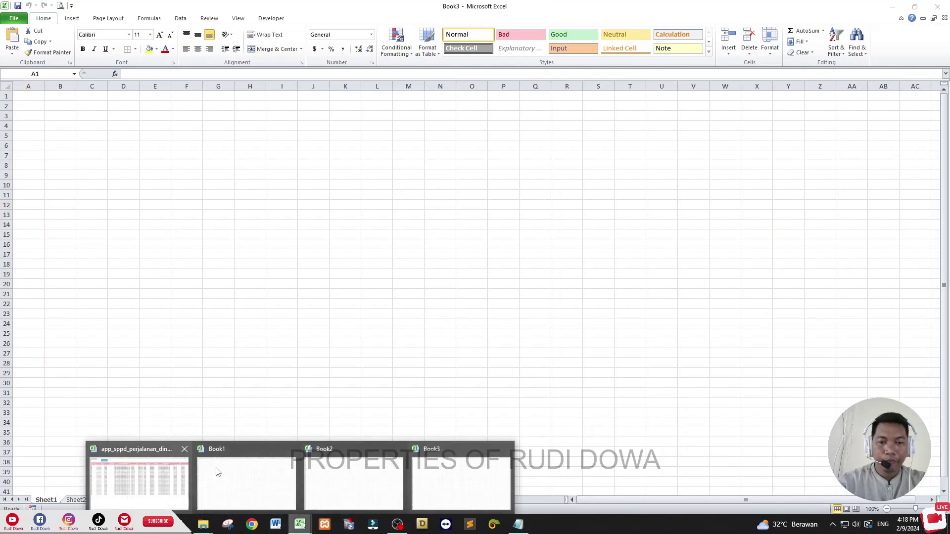
mouse_move(299, 525)
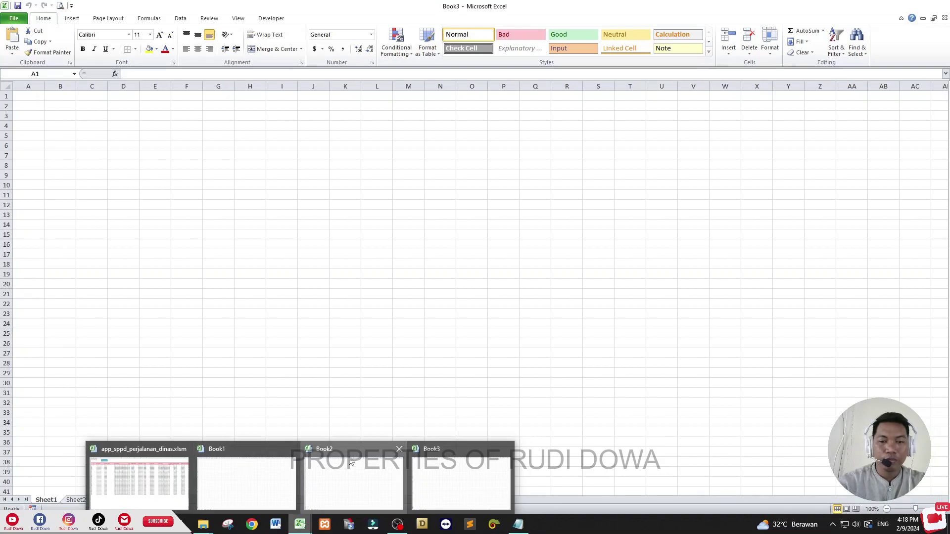
left_click(341, 493)
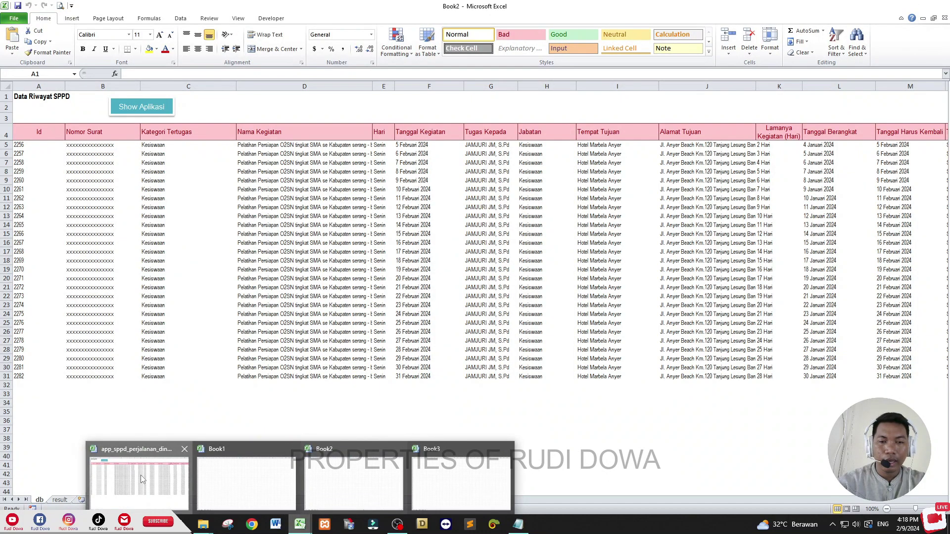
left_click(141, 475)
left_click(229, 255)
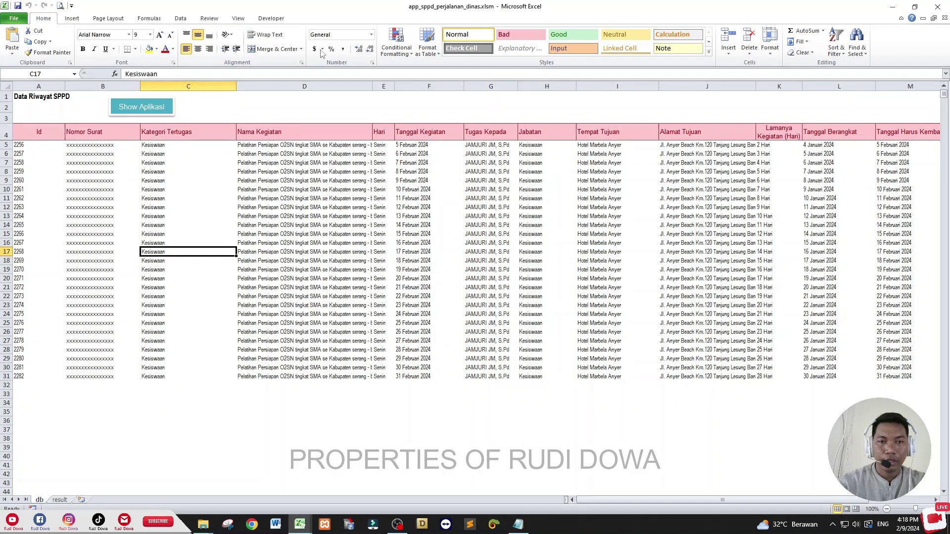
Launch the SPPD app form and exit it, quitting Excel and leaving File Explorer showing
left_click(125, 108)
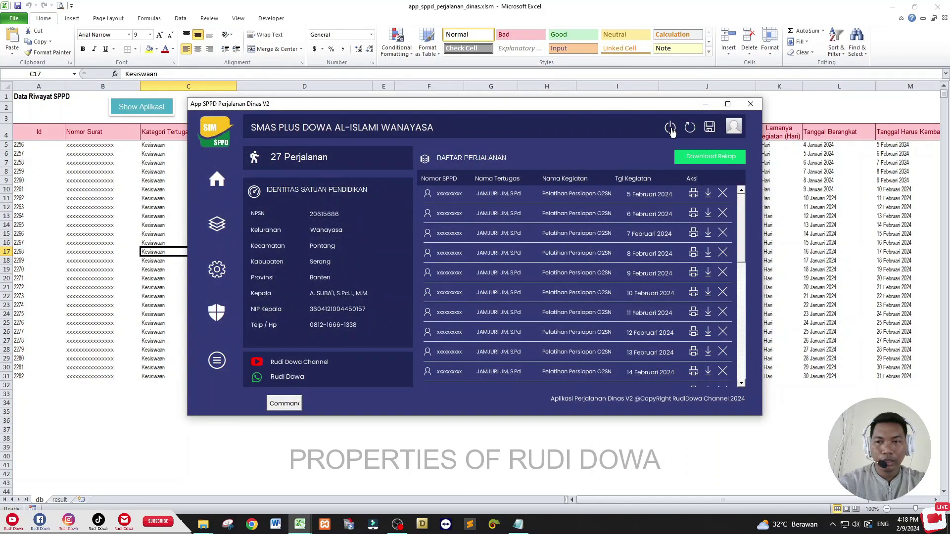
left_click(670, 128)
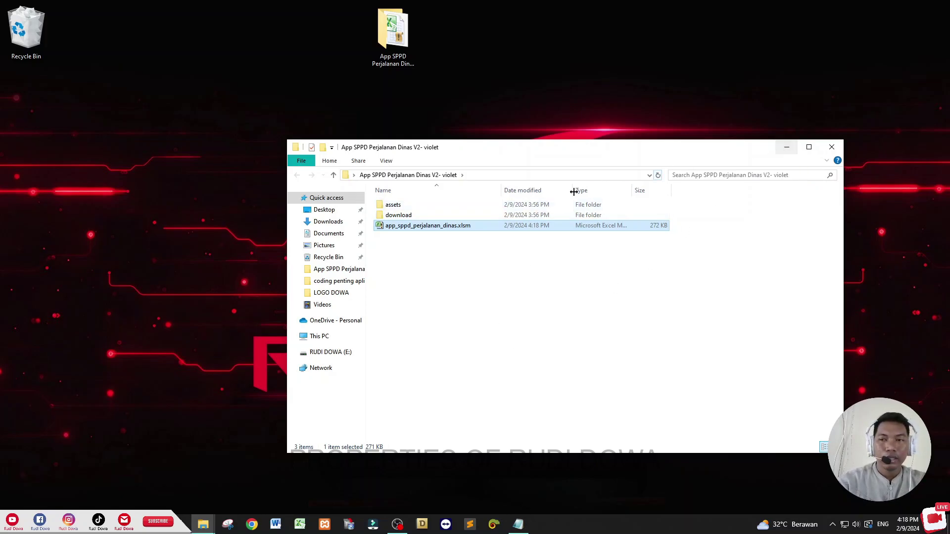
Reopen app_sppd_perjalanan_dinas.xlsm from the project folder and select cell F14
double_click(439, 226)
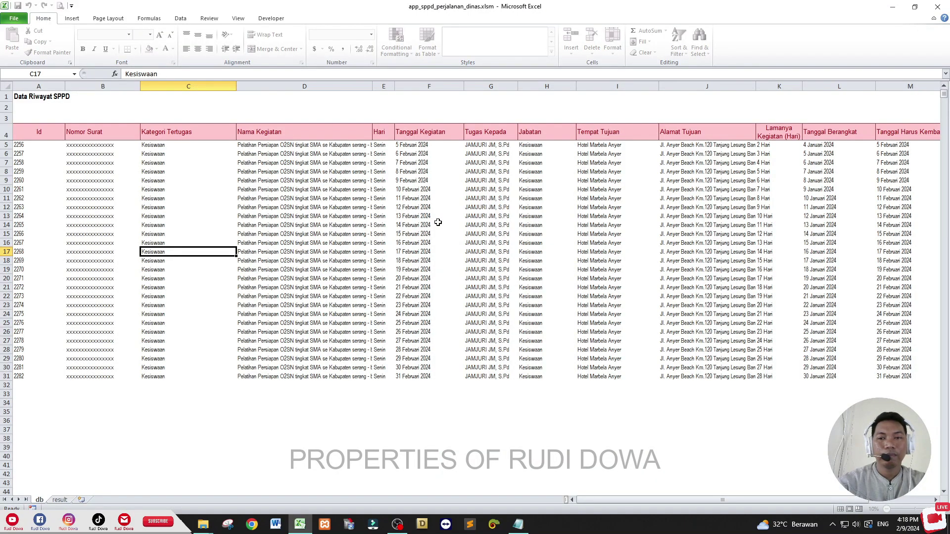
left_click(438, 223)
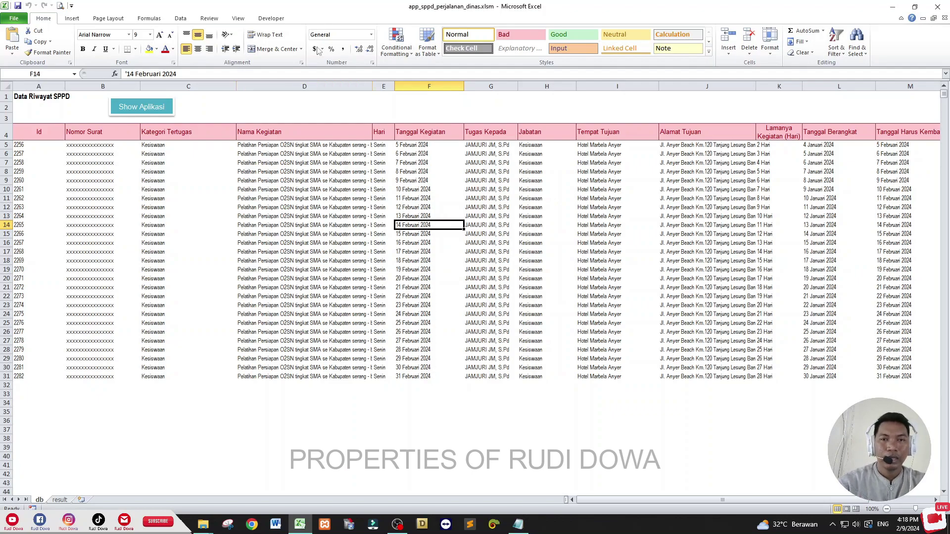
Open the VBA editor full screen at the cmd_keluar click code of the MainMenu form
left_click(277, 20)
left_click(13, 42)
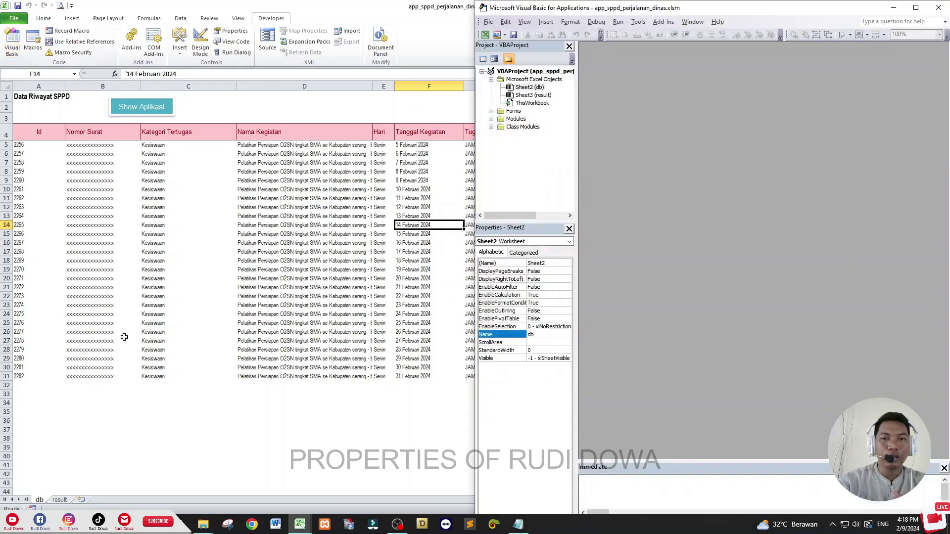
left_click(915, 7)
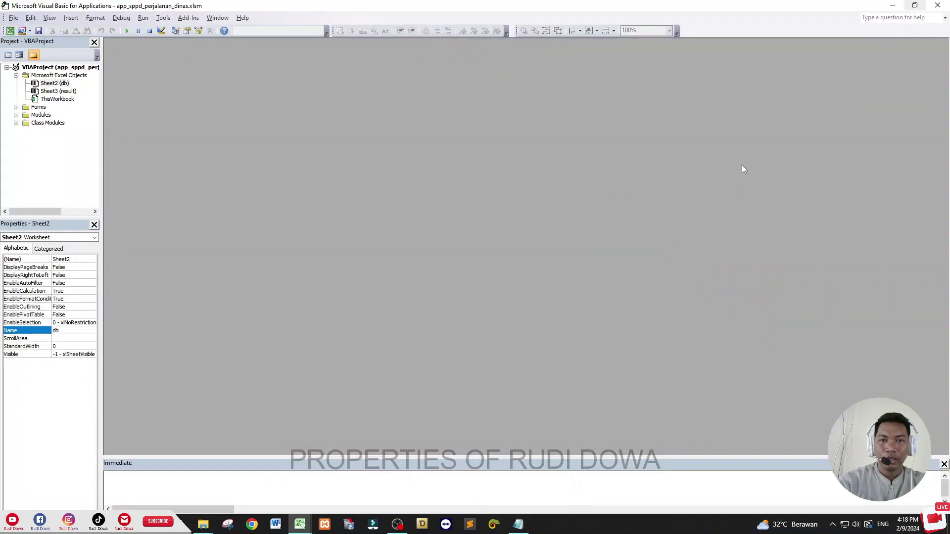
double_click(43, 115)
left_click(42, 110)
double_click(39, 107)
double_click(51, 115)
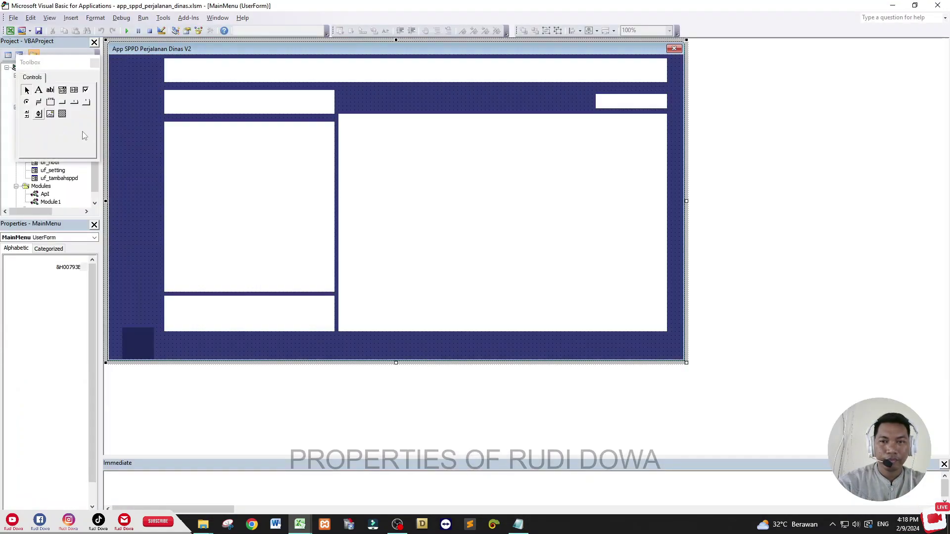
left_click(588, 74)
double_click(588, 74)
Delete the existing save and quit lines from cmd_keluar_Click, leaving blank lines
mouse_move(210, 80)
left_mouse_down()
mouse_move(190, 87)
mouse_move(108, 69)
left_mouse_up()
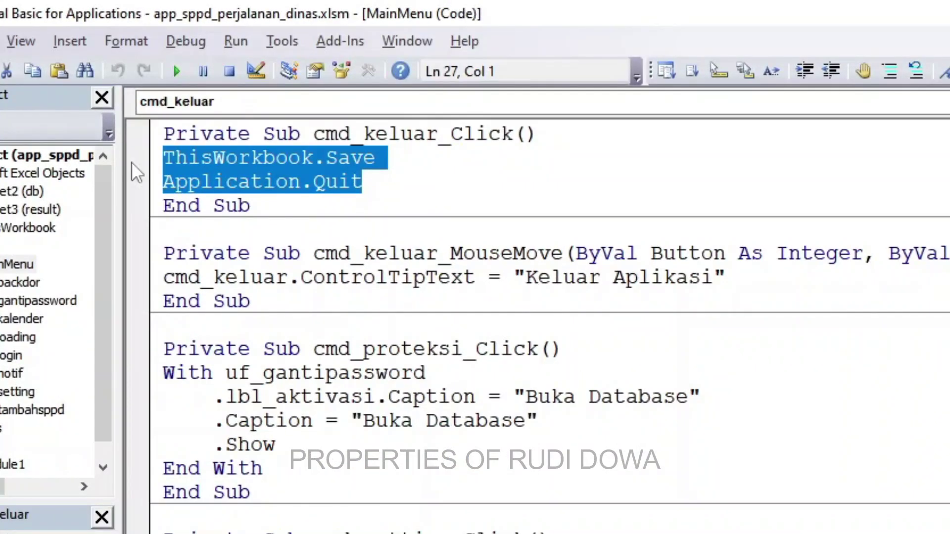
key("Delete")
key("Return")
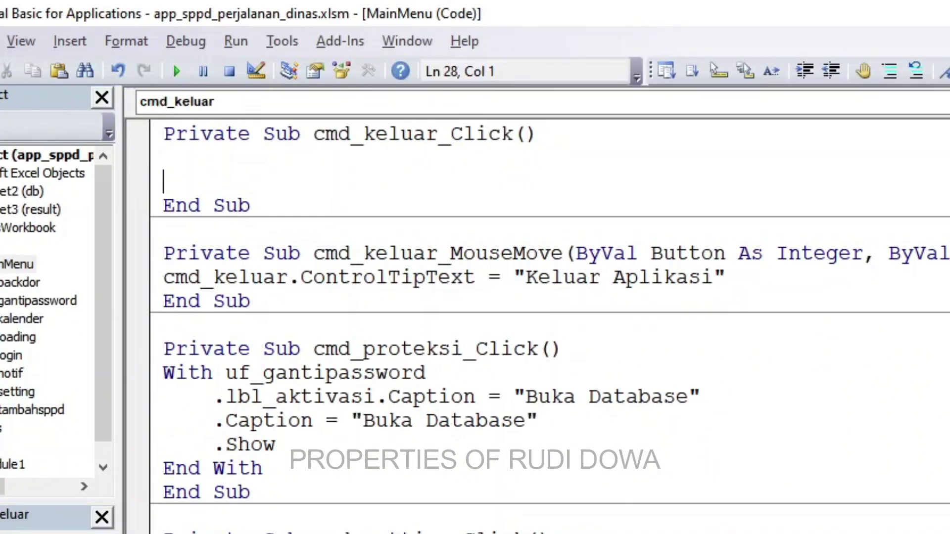
key("Up")
key("Return")
Type the condition 'If Workbooks.Count > 1 Then' inside cmd_keluar_Click
type("if ")
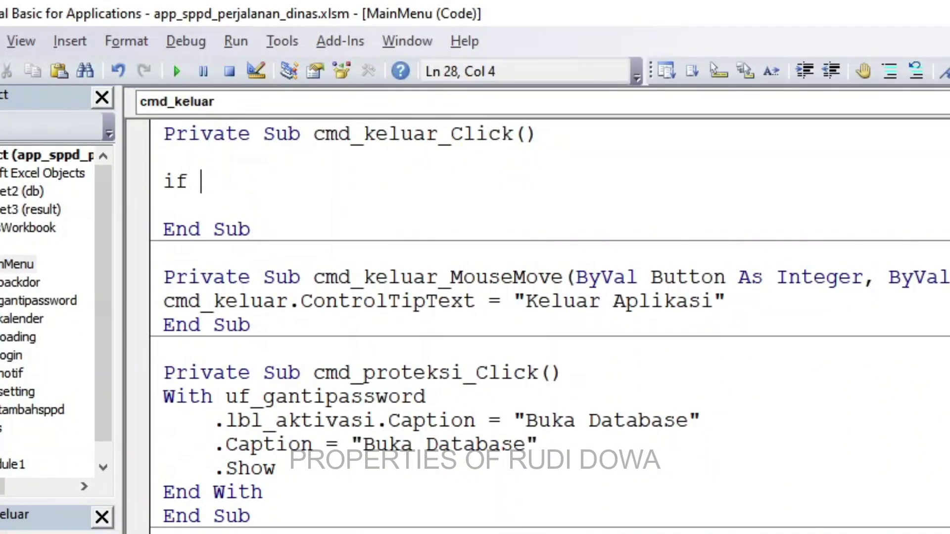
type("wo")
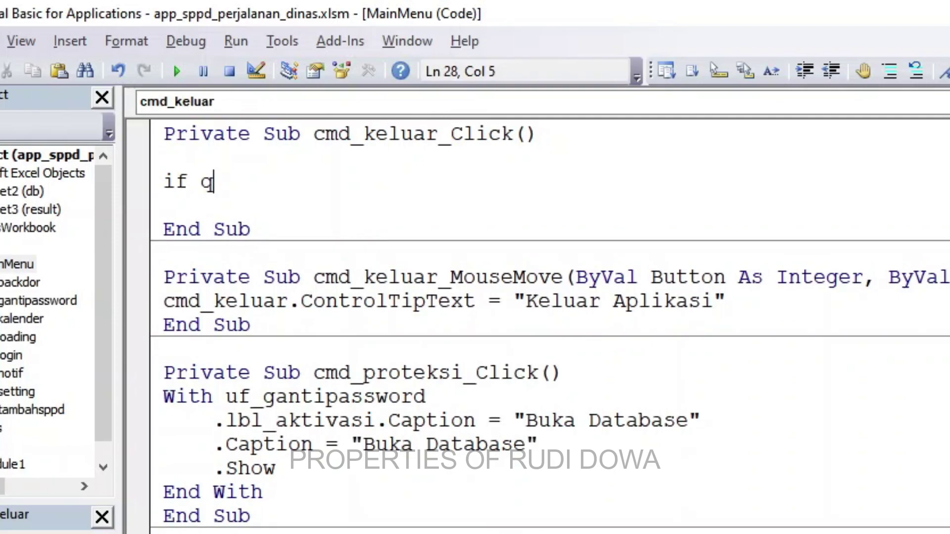
key("BackSpace")
type("wo")
key("ctrl+space")
type(".")
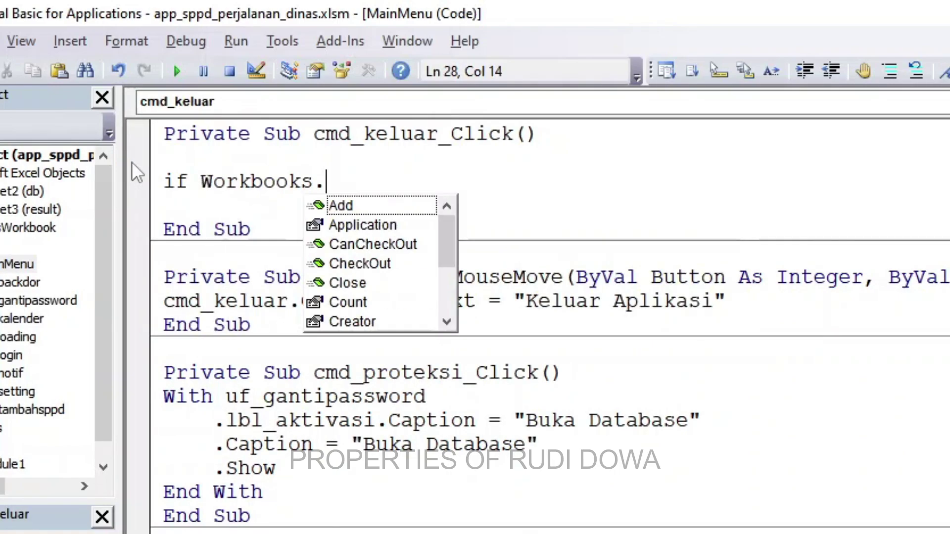
type("count")
key("Escape")
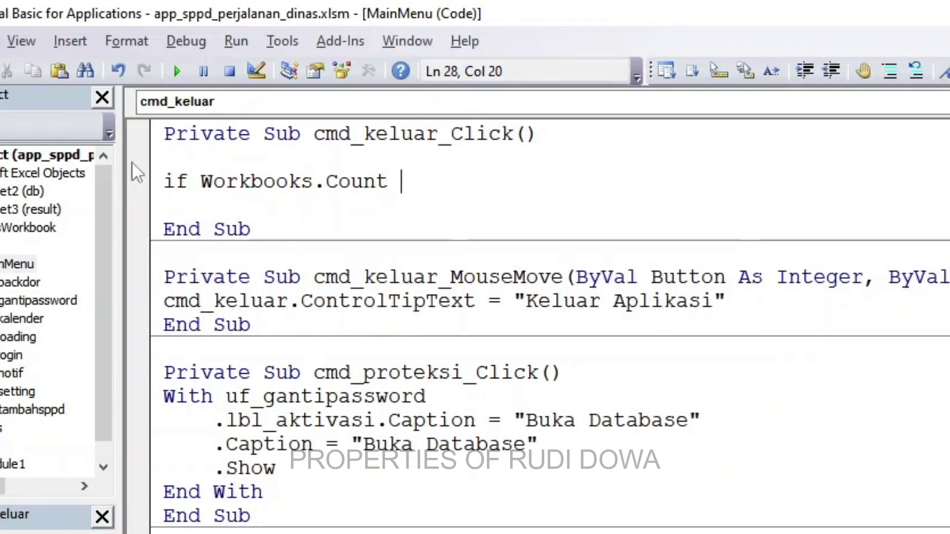
type("> 1")
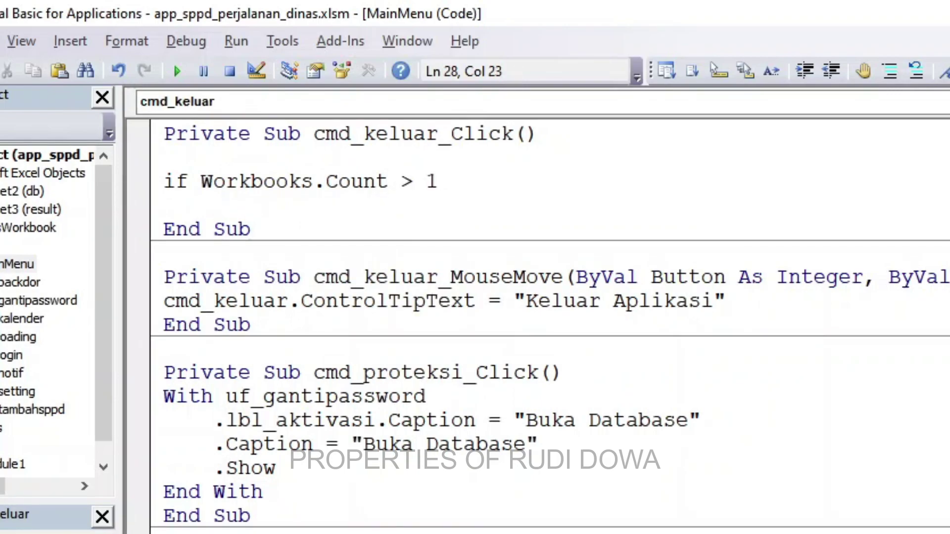
type(" the")
key("Return")
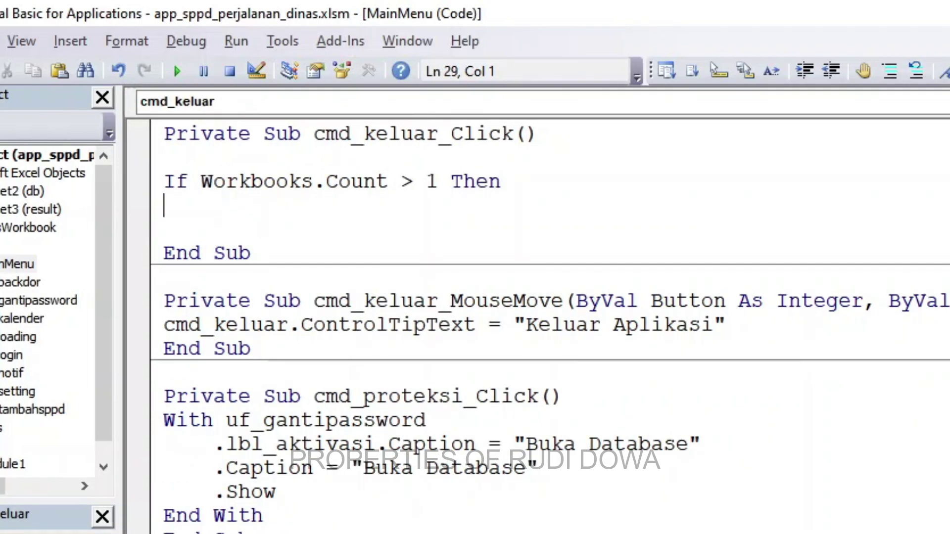
Add an indented 'ThisWorkbook.Close' line inside the If block
key("Tab")
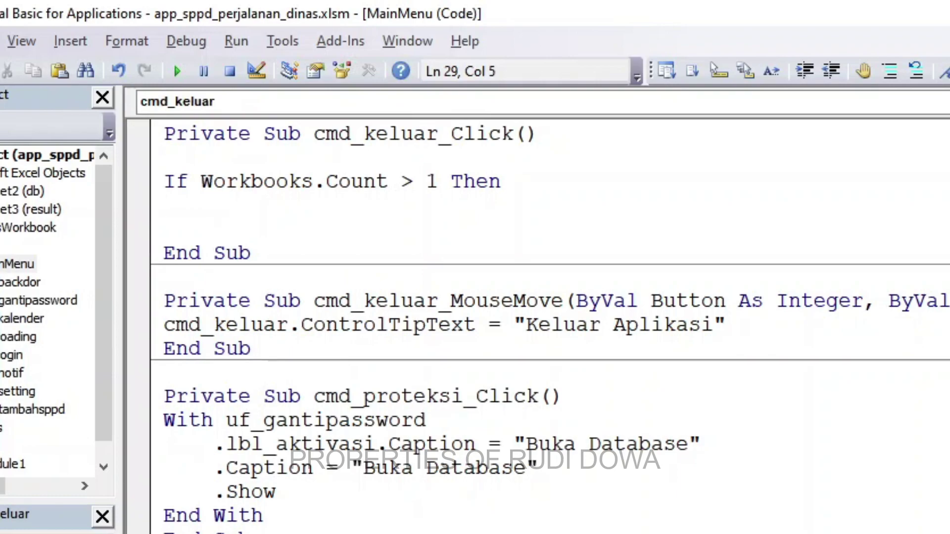
type("a")
key("BackSpace")
type("thi")
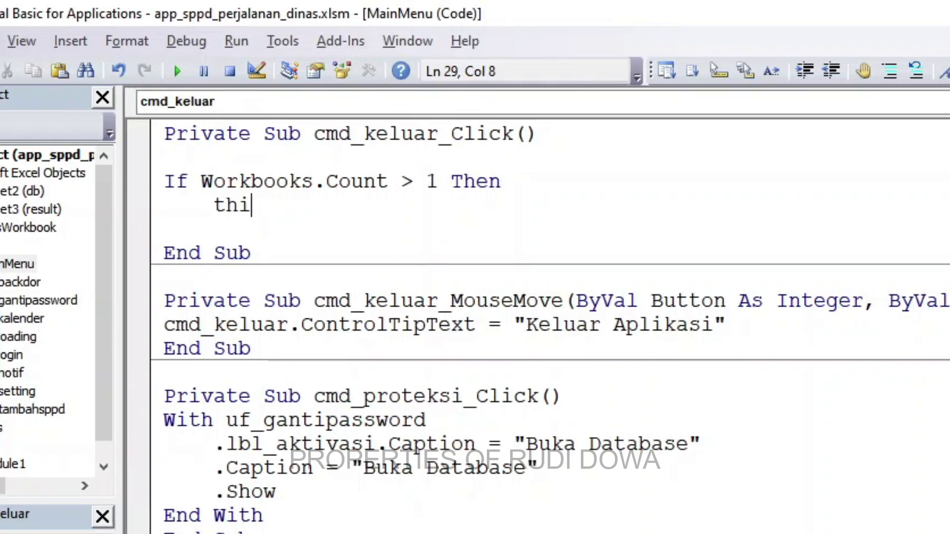
key("ctrl+space")
type(".clo")
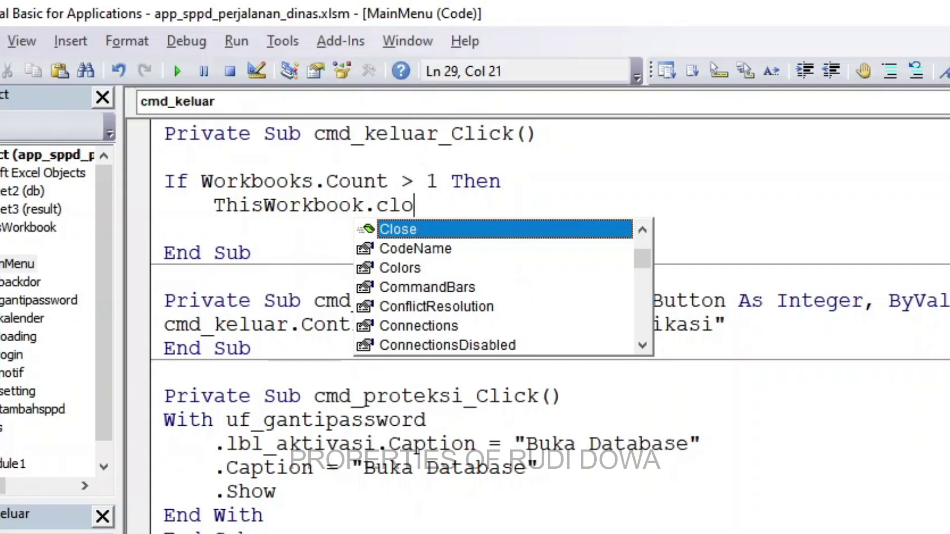
type("se")
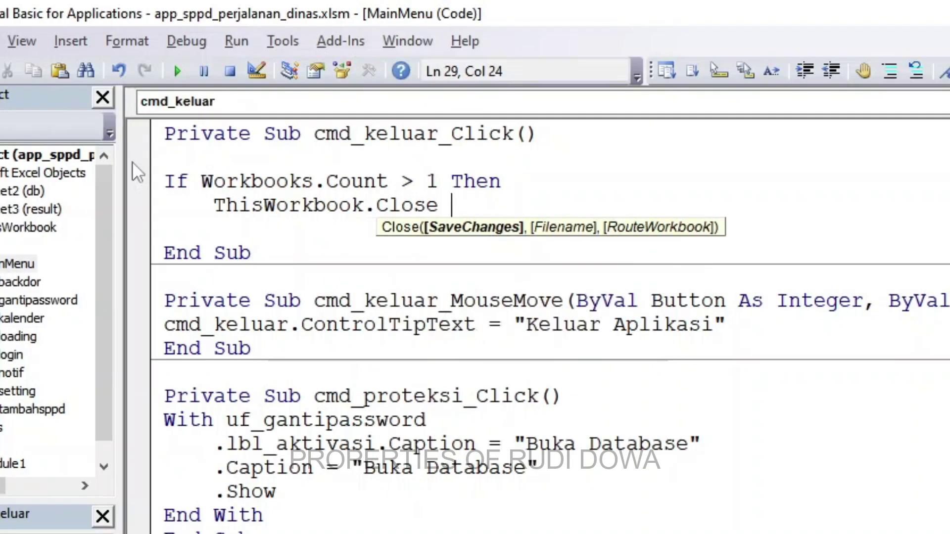
key("Return")
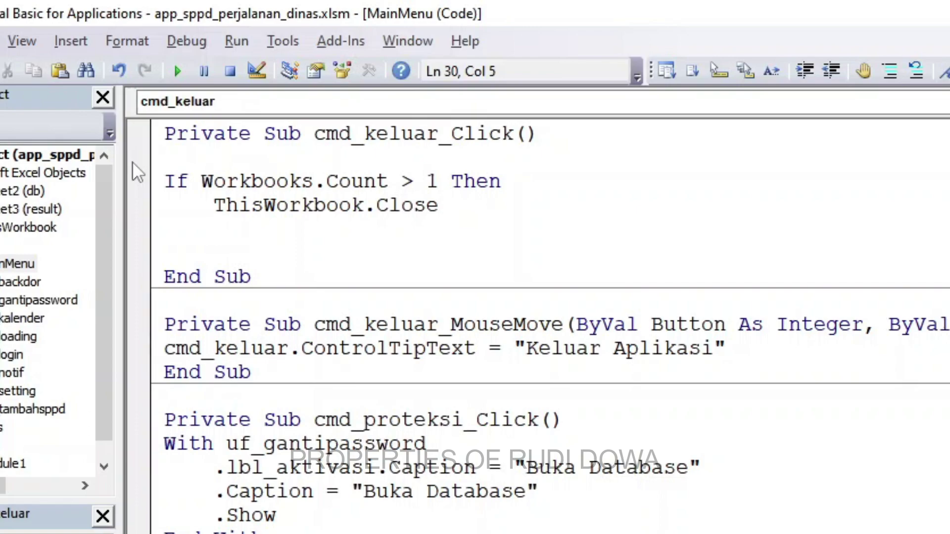
key("Up")
Insert 'ThisWorkbook.Save' on a new line above the Close statement
key("Return")
key("Up")
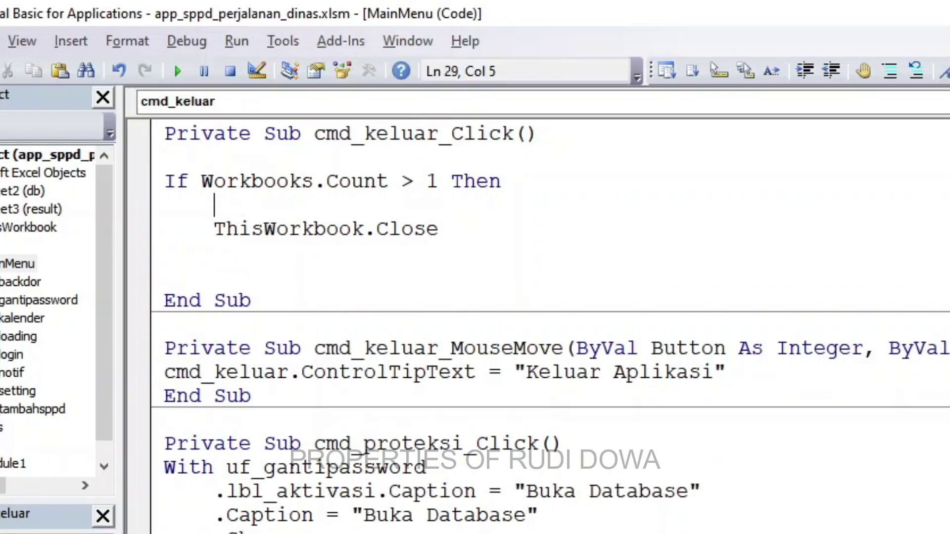
type("this")
key("ctrl+space")
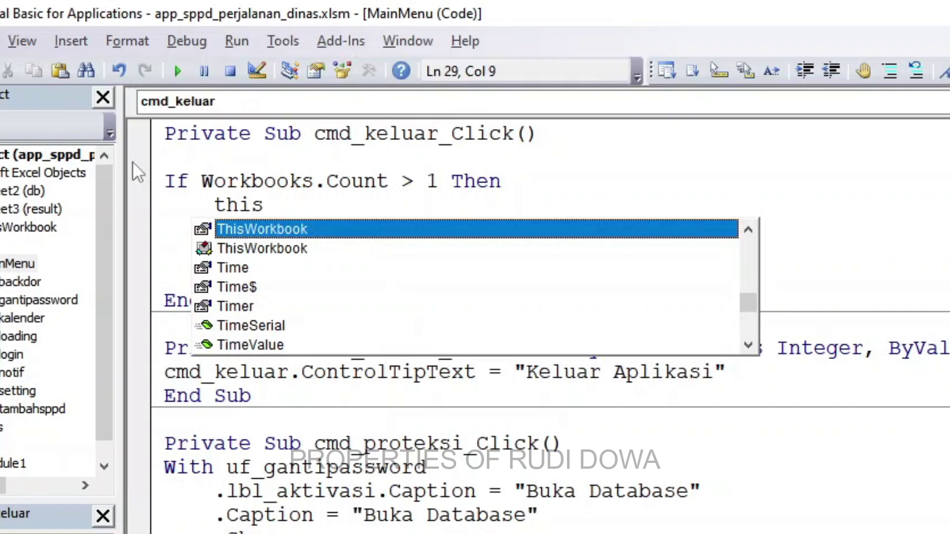
type(".sa")
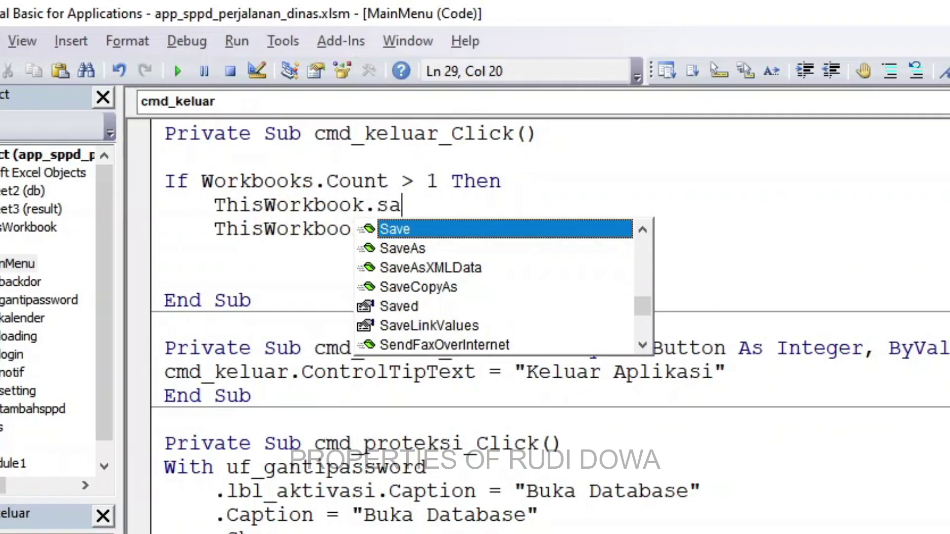
Add an Else branch with an indented 'Application.Quit' line
key("Down")
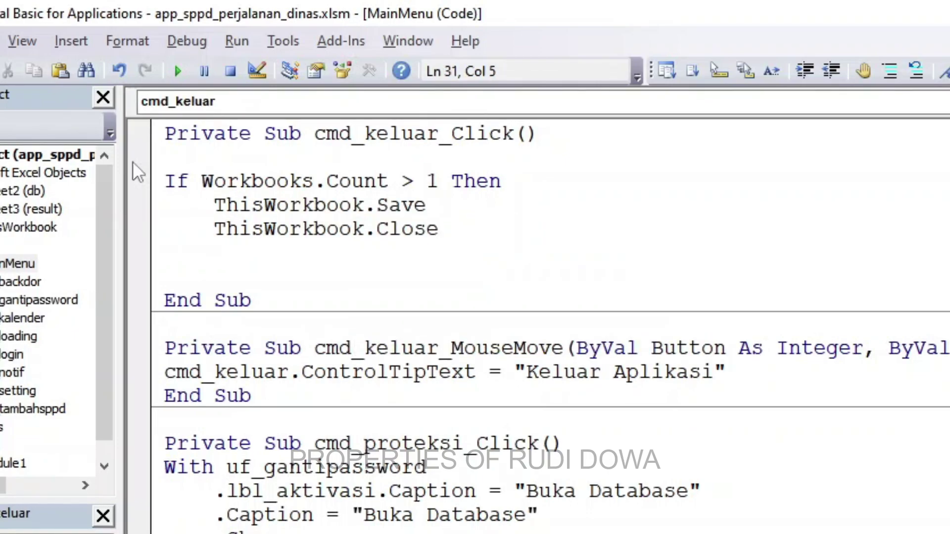
key("Home")
type("else")
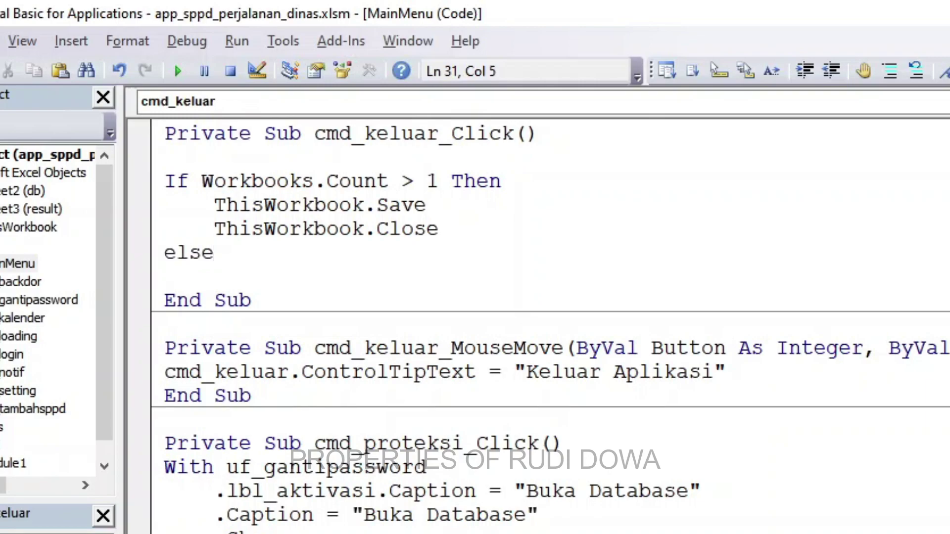
key("Return")
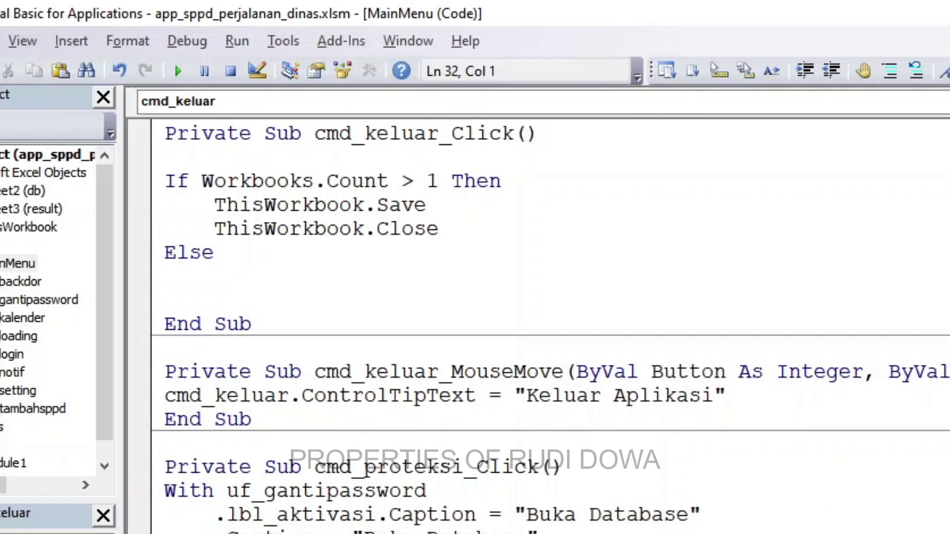
key("Tab")
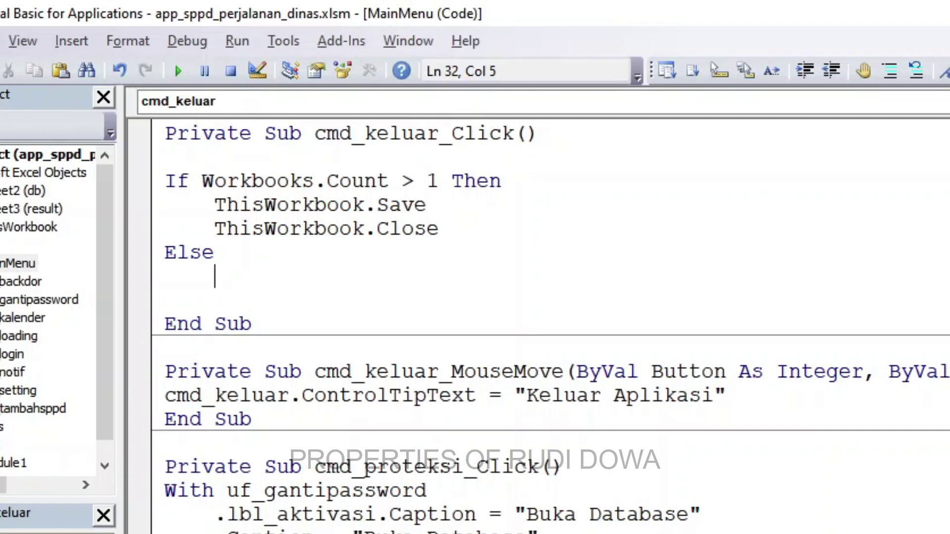
type("ap")
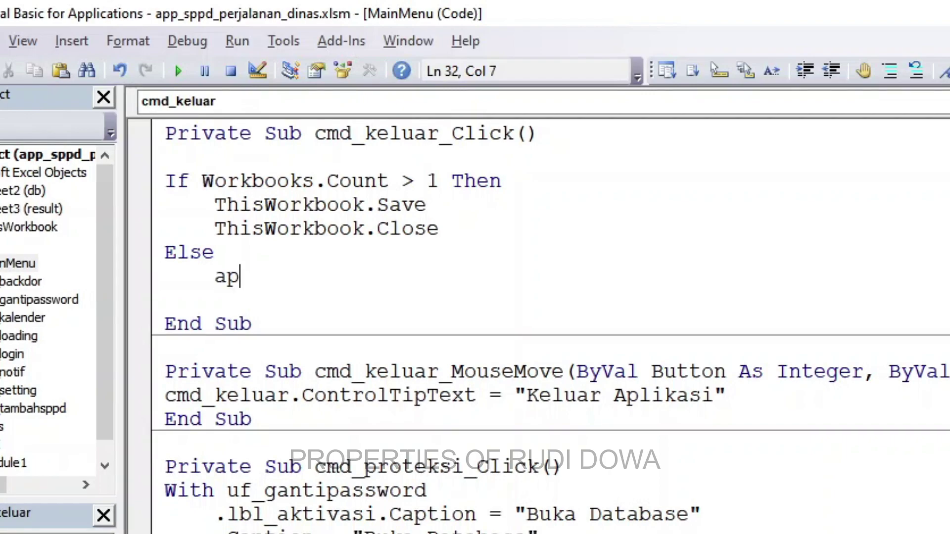
type("p")
key("ctrl+space")
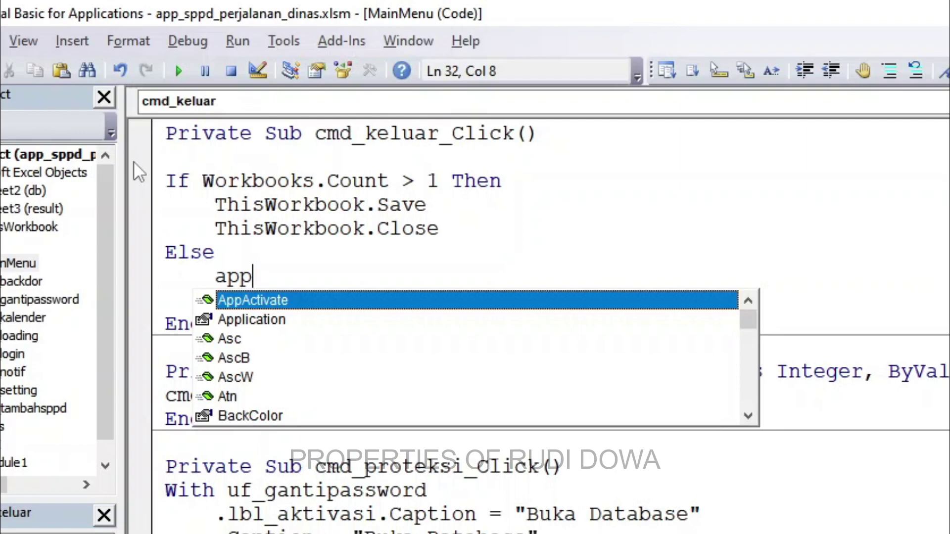
key("Down")
type(".qu")
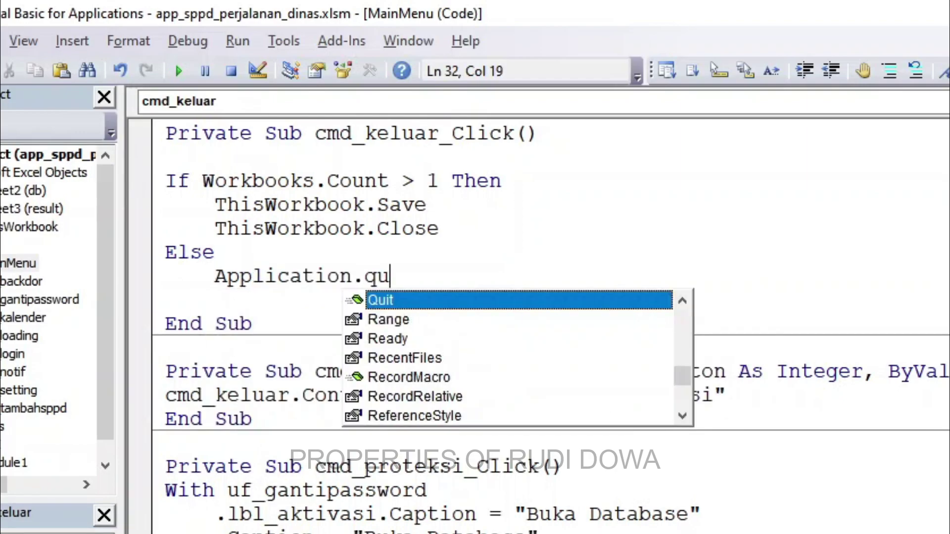
type("ite")
key("BackSpace")
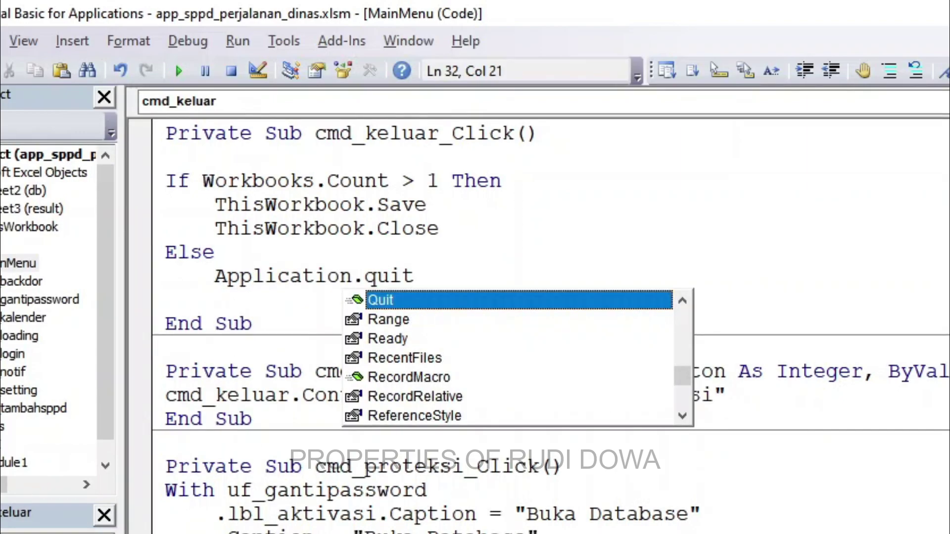
key("Escape")
Add 'ThisWorkbook.Save' under Else, before Application.Quit
key("Up")
key("Return")
key("Tab")
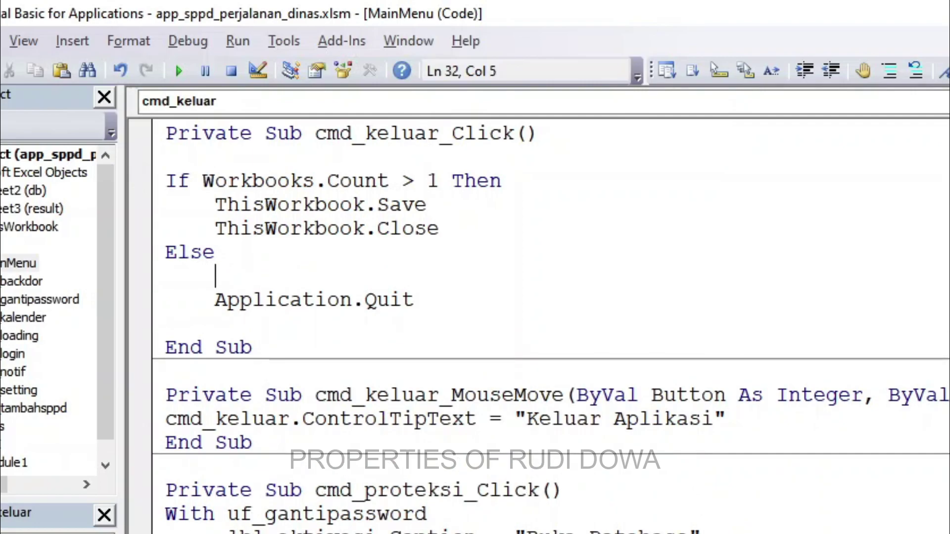
type("thia")
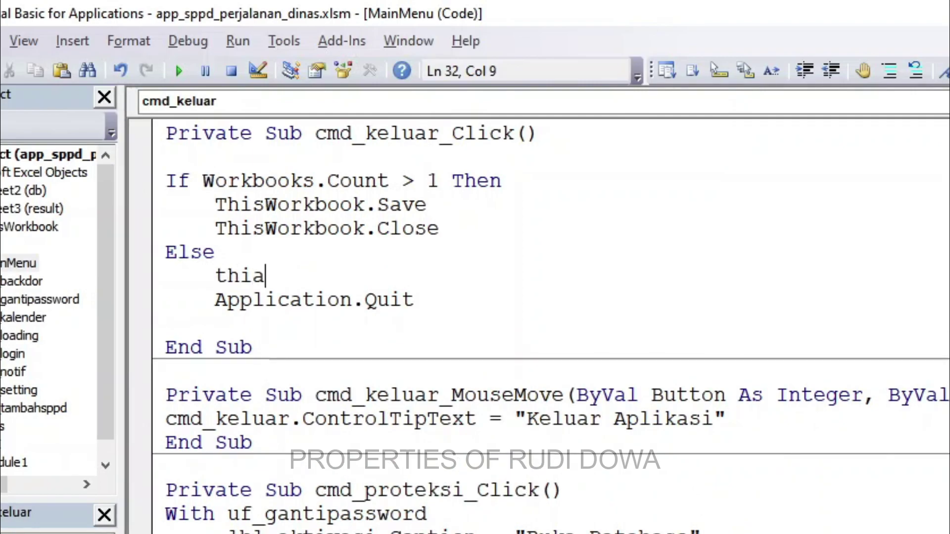
key("ctrl+space")
key("BackSpace")
type(".")
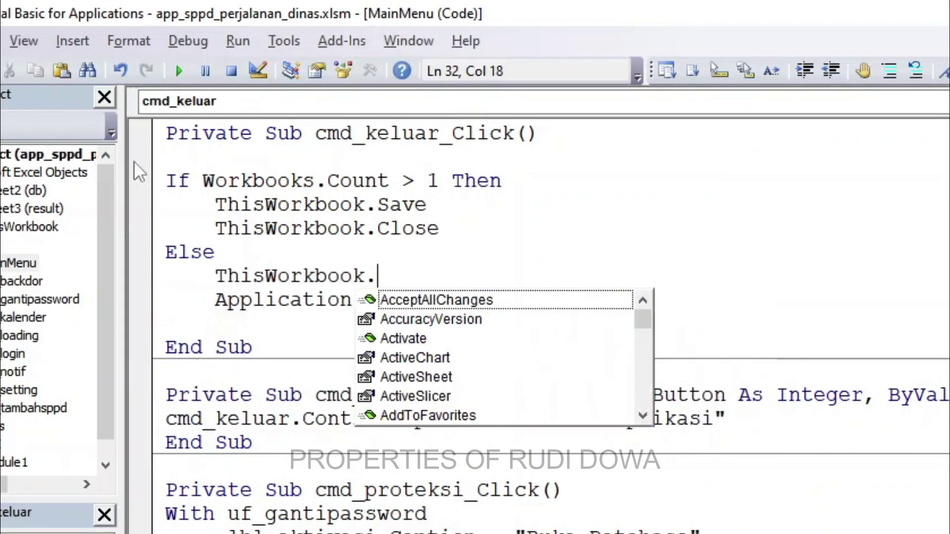
type("save")
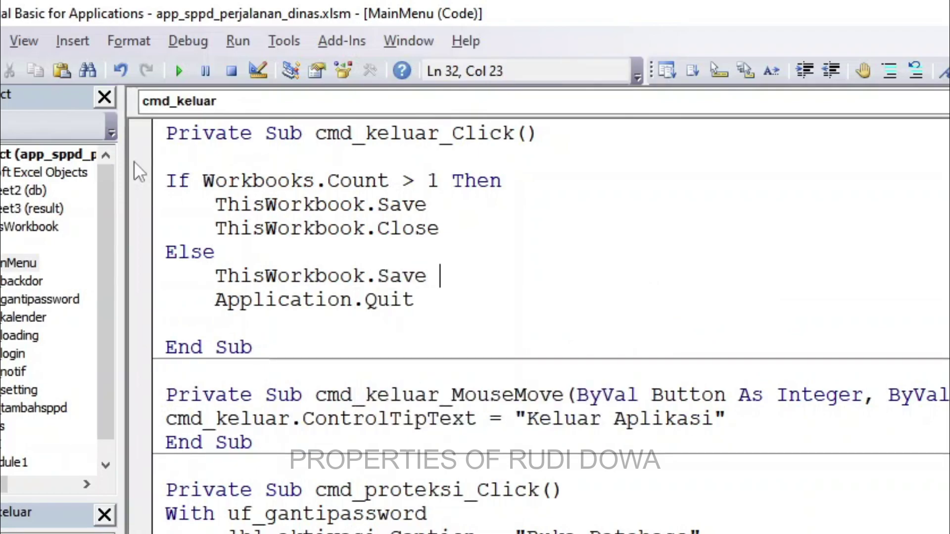
key("Down")
key("Down")
Close the block with 'End If' and return to the Excel worksheet
type("en")
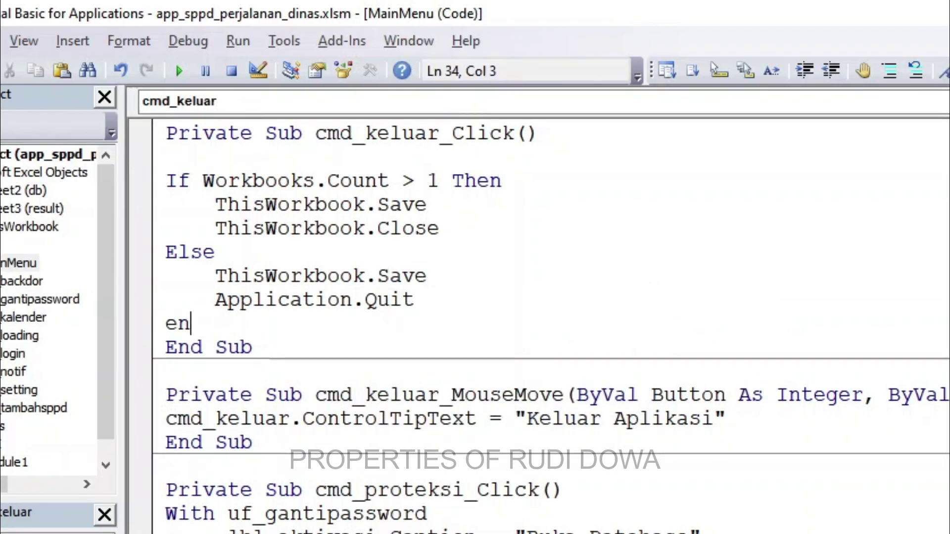
type("d if")
left_click(403, 204)
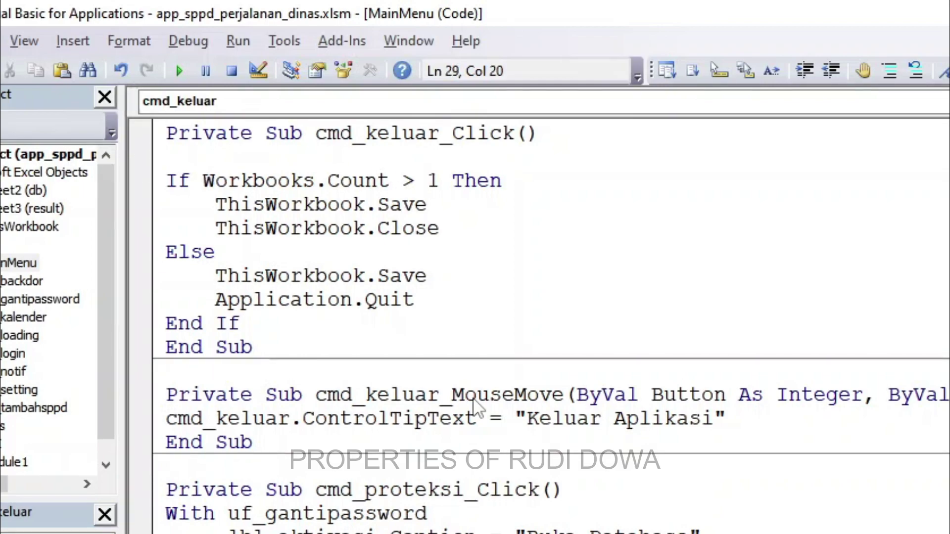
key("alt+F11")
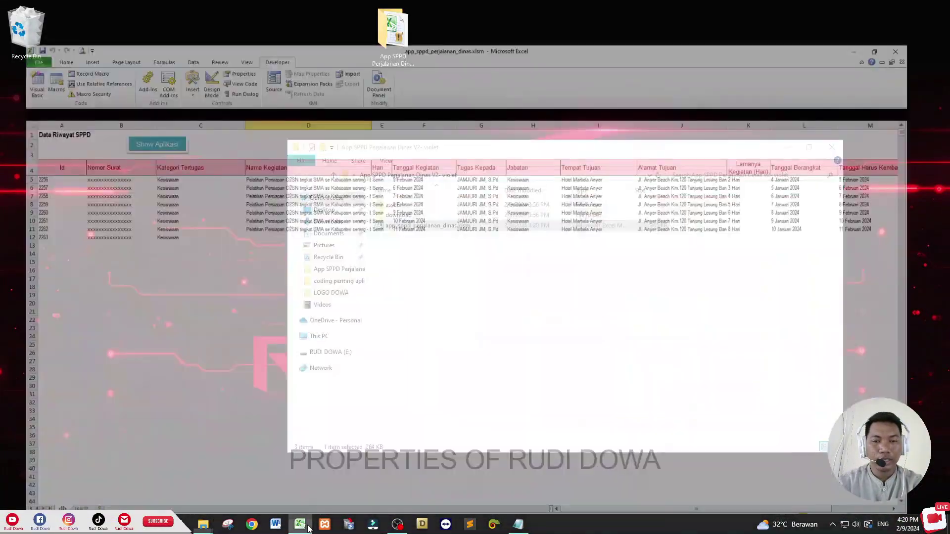
Test the app's exit, which saves and quits Excel, then minimize File Explorer
left_click(173, 111)
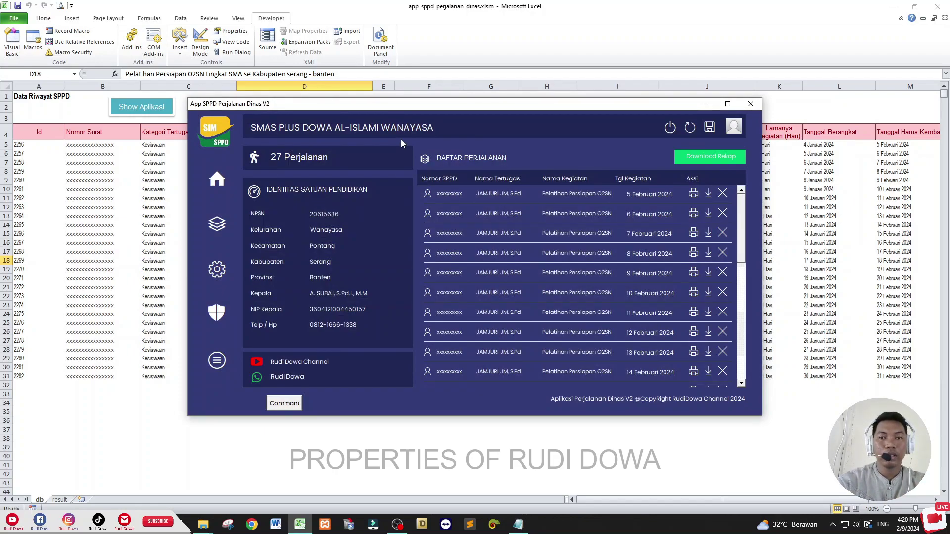
left_click(670, 129)
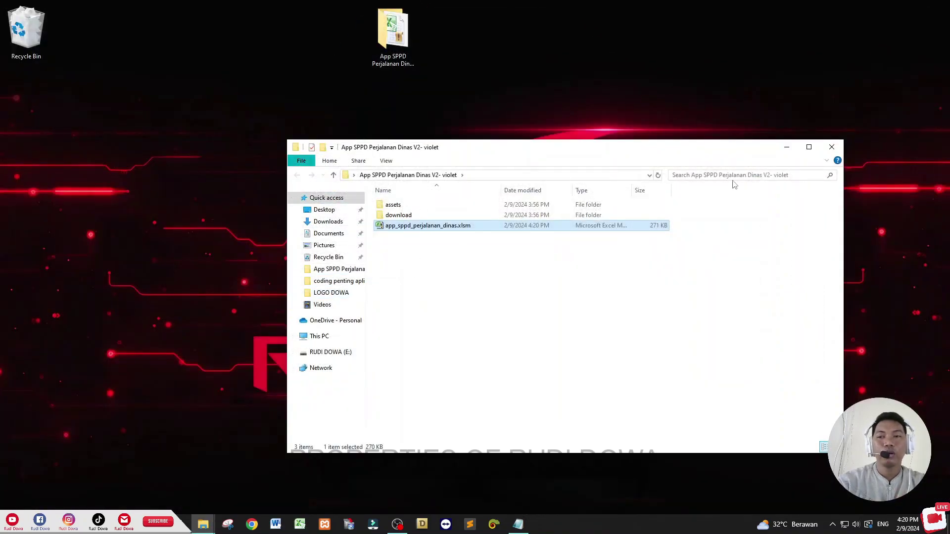
left_click(786, 147)
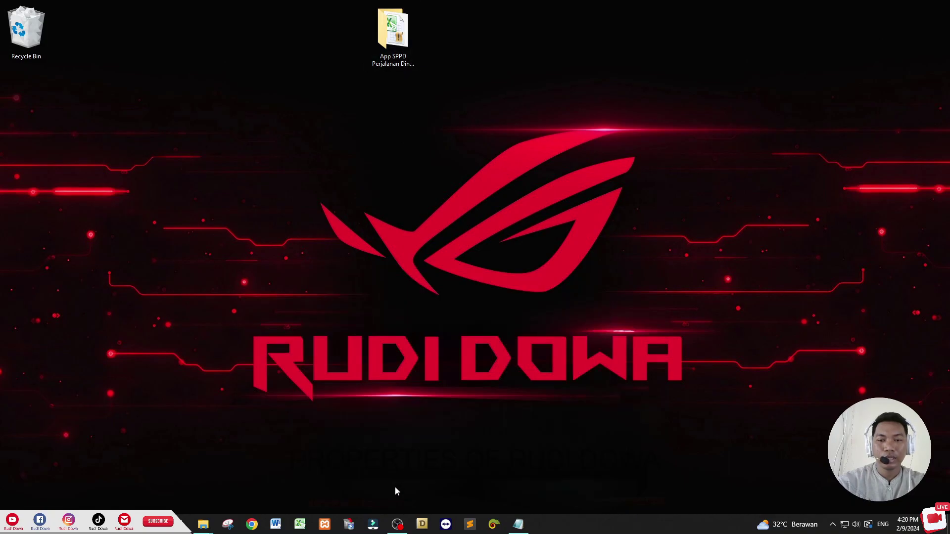
left_click(397, 524)
Reopen app_sppd_perjalanan_dinas.xlsm from the project folder and launch the App SPPD Perjalanan Dinas V2 form
left_click(397, 524)
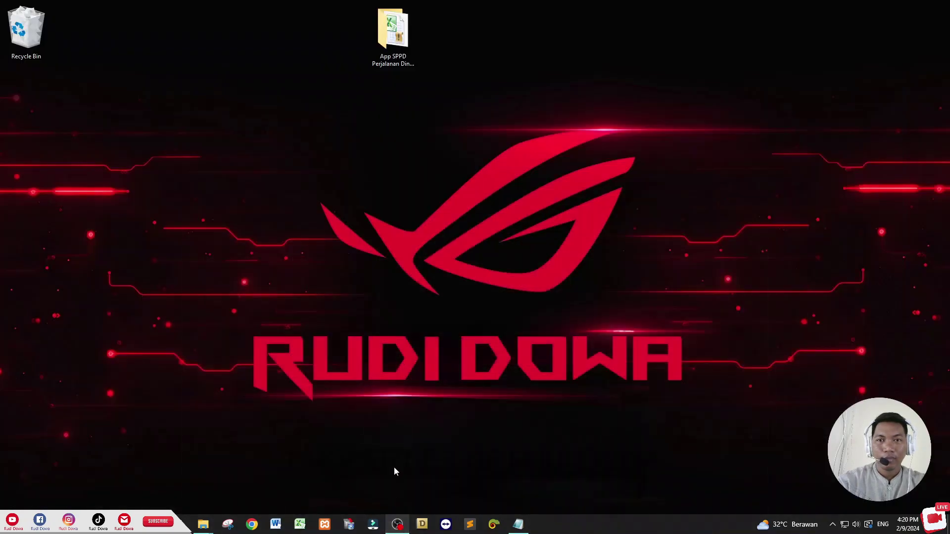
double_click(393, 42)
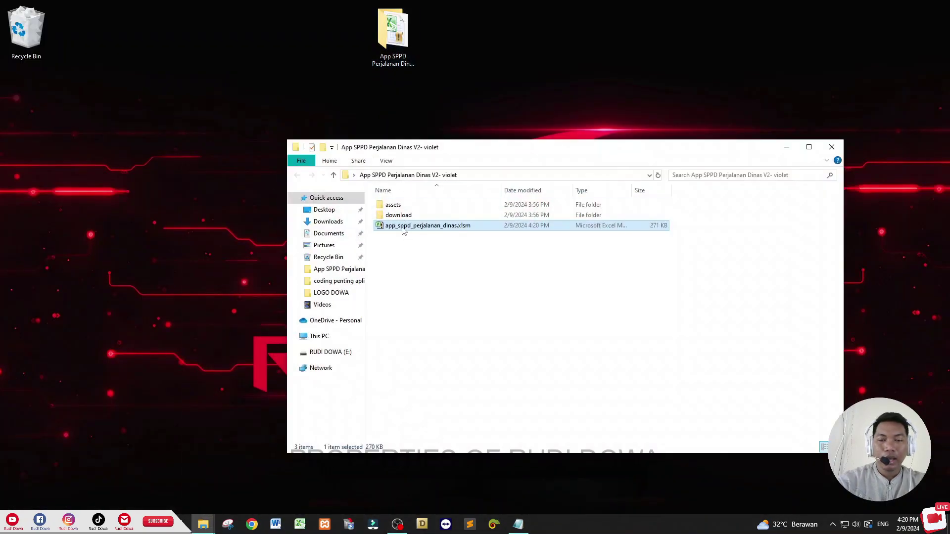
double_click(403, 229)
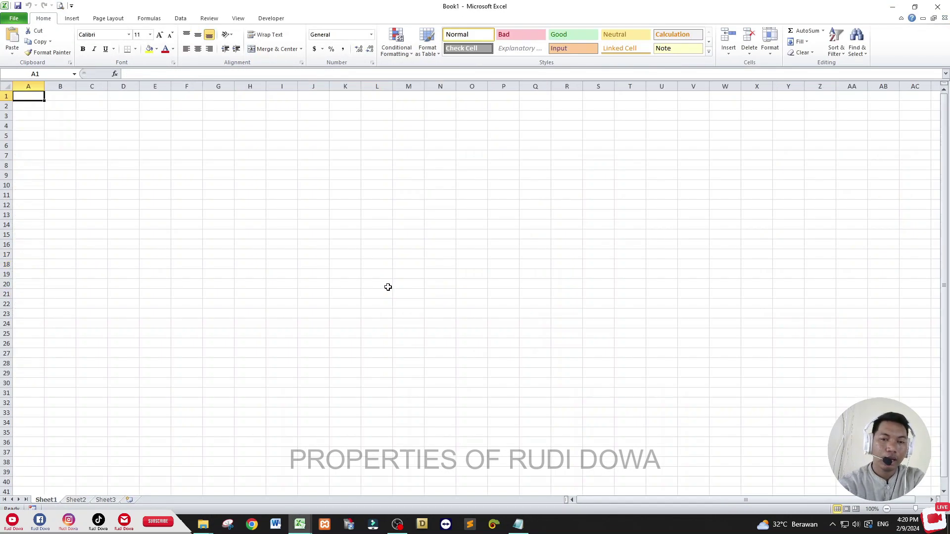
left_click(382, 322)
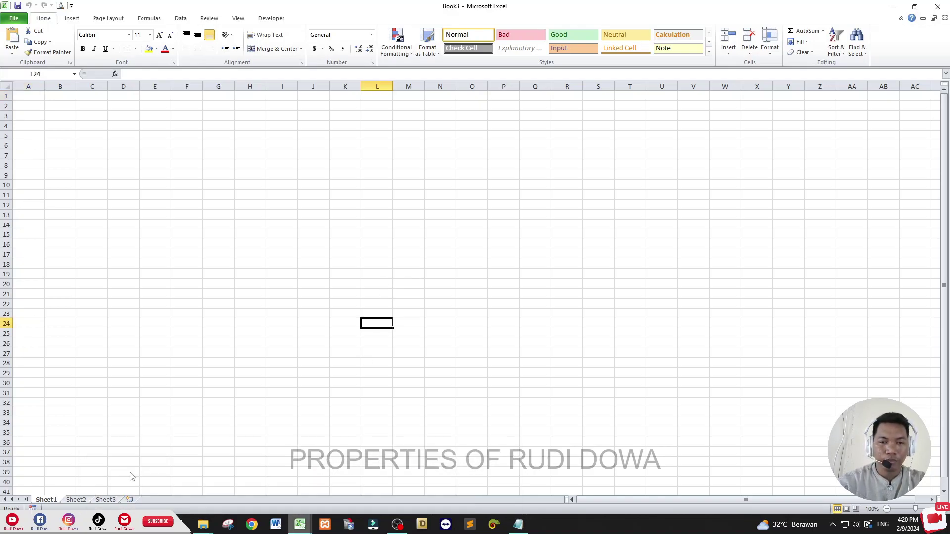
left_click(154, 110)
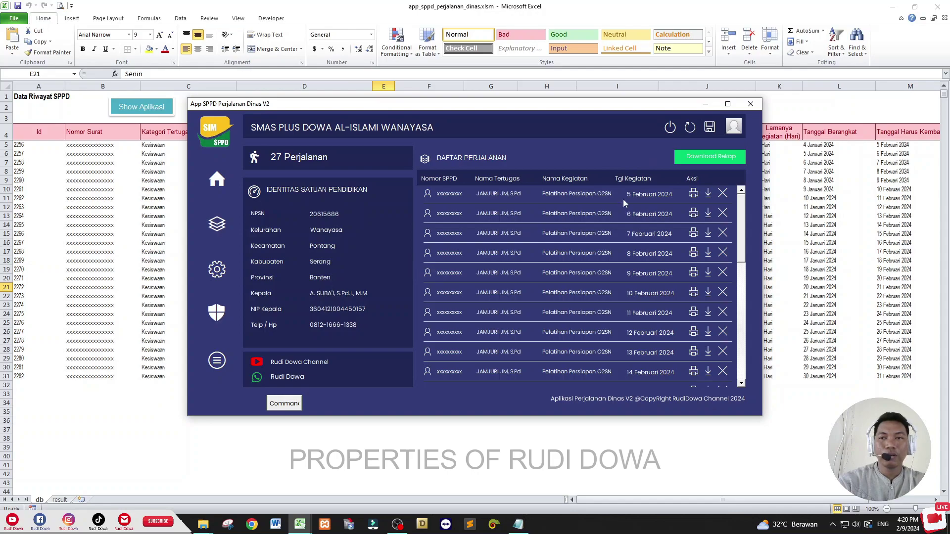
Exit the SPPD app to close its workbook, then close blank Book3, Book2 and Book1
left_click(671, 130)
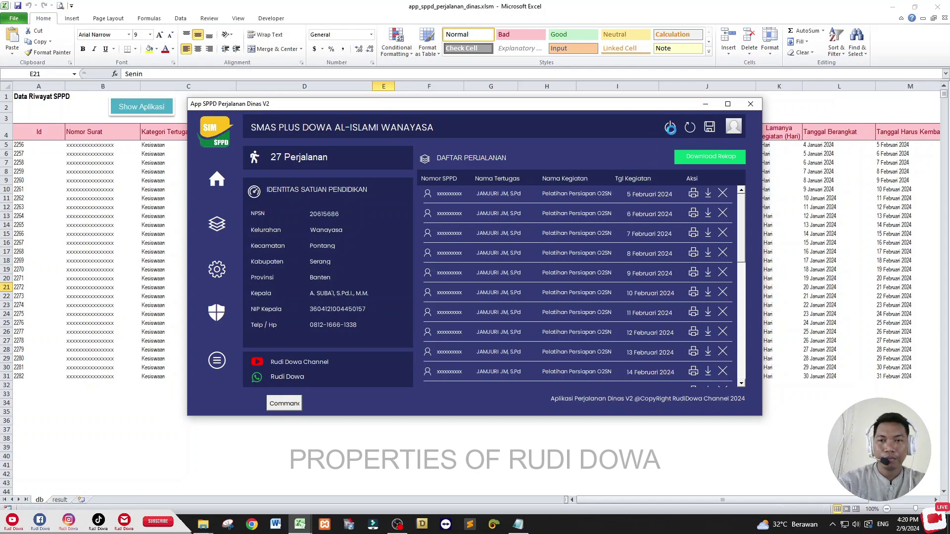
left_click(353, 365)
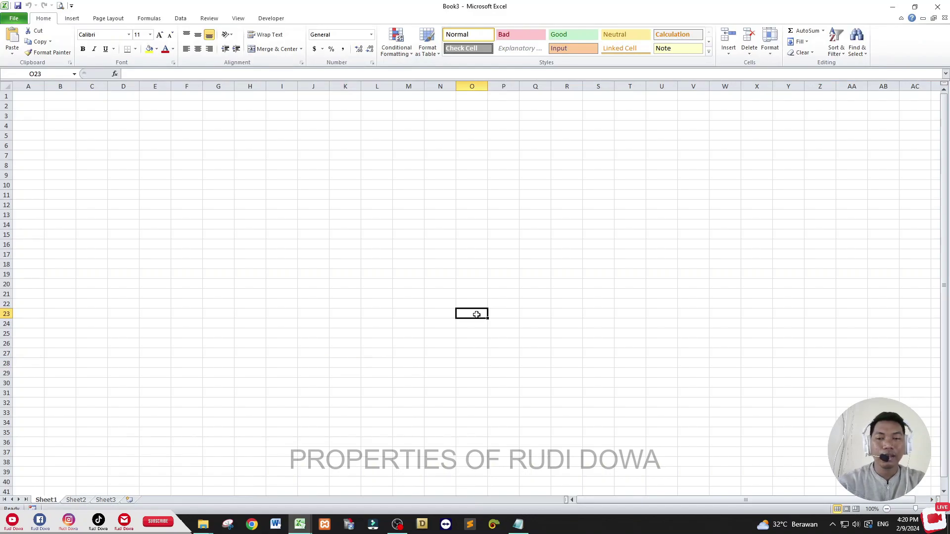
left_click(943, 5)
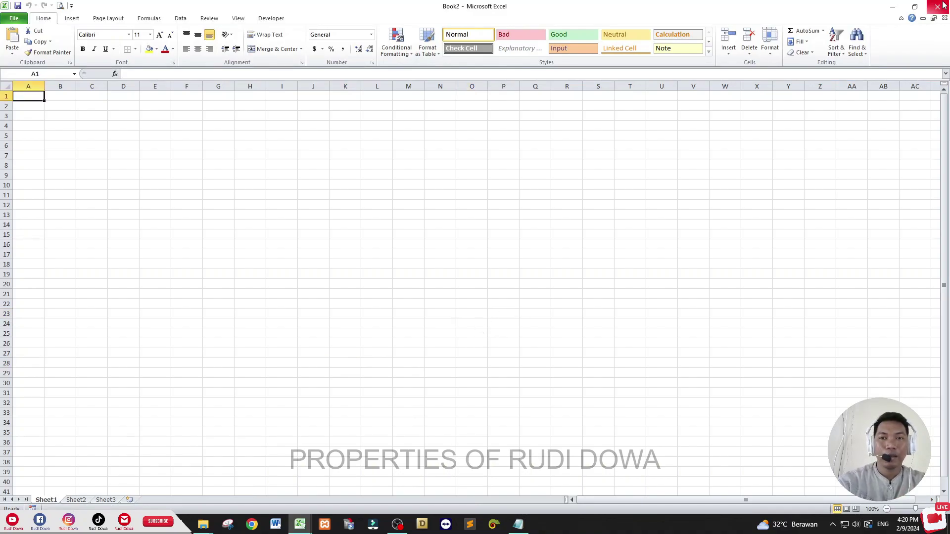
left_click(558, 252)
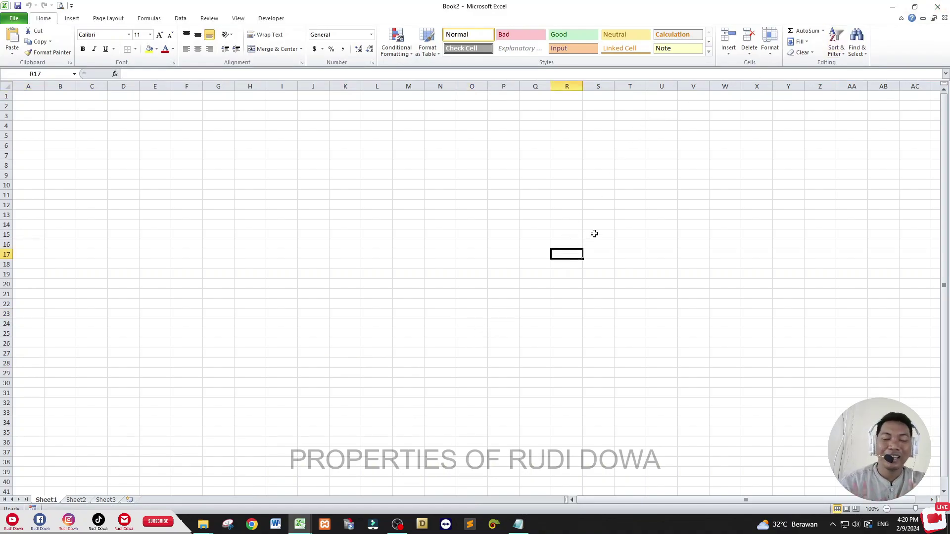
left_click(938, 6)
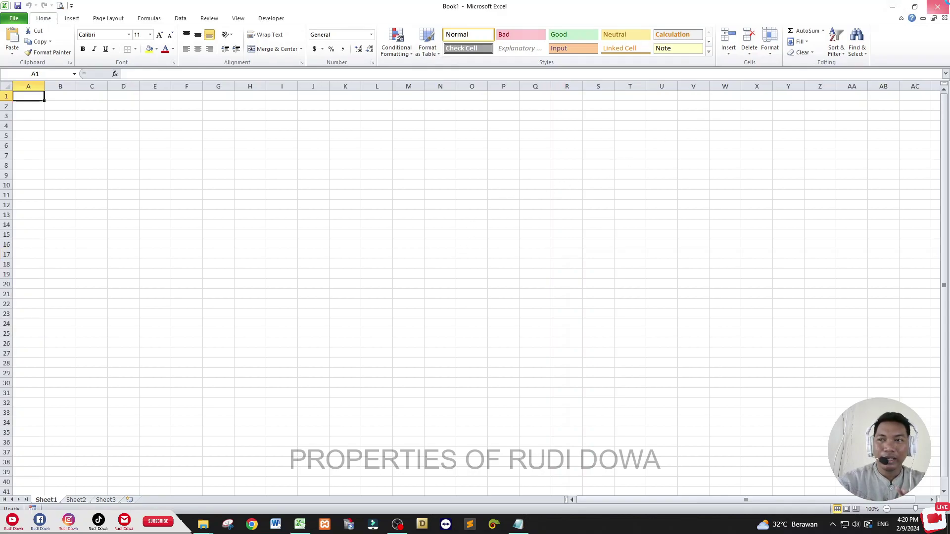
left_click(938, 7)
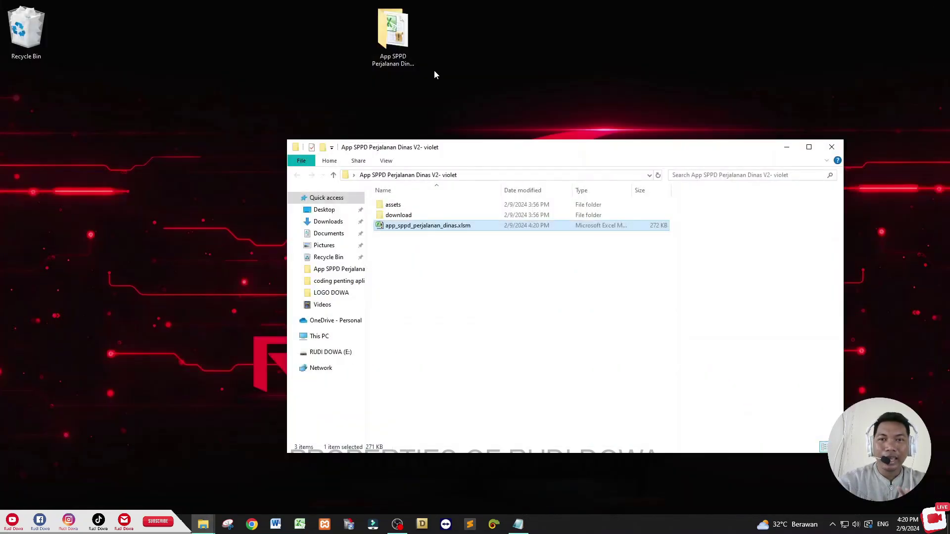
Reopen app_sppd_perjalanan_dinas.xlsm and launch the Visual Basic editor from the Developer tab
double_click(423, 226)
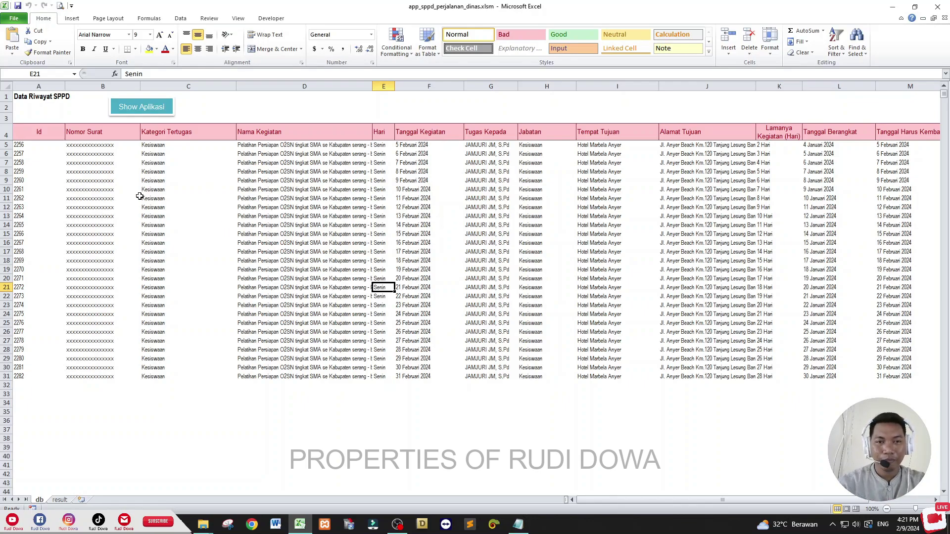
left_click(272, 18)
left_click(13, 42)
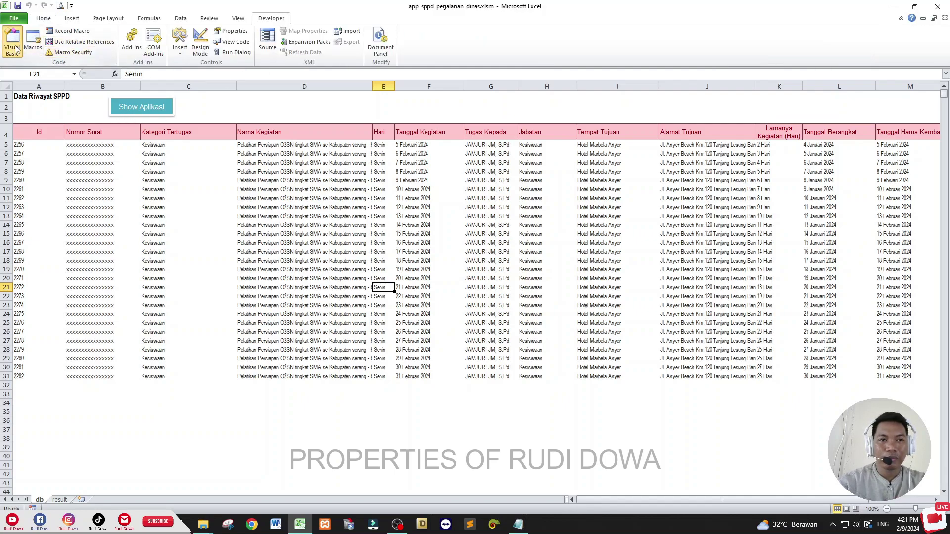
Maximize the VBA editor and open the cmd_keluar click code on MainMenu
left_click(916, 8)
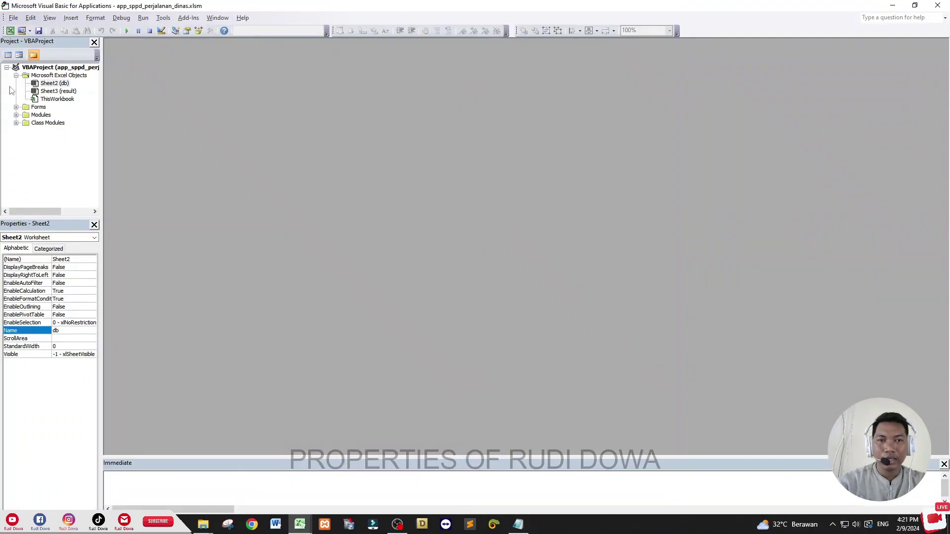
double_click(38, 108)
double_click(44, 116)
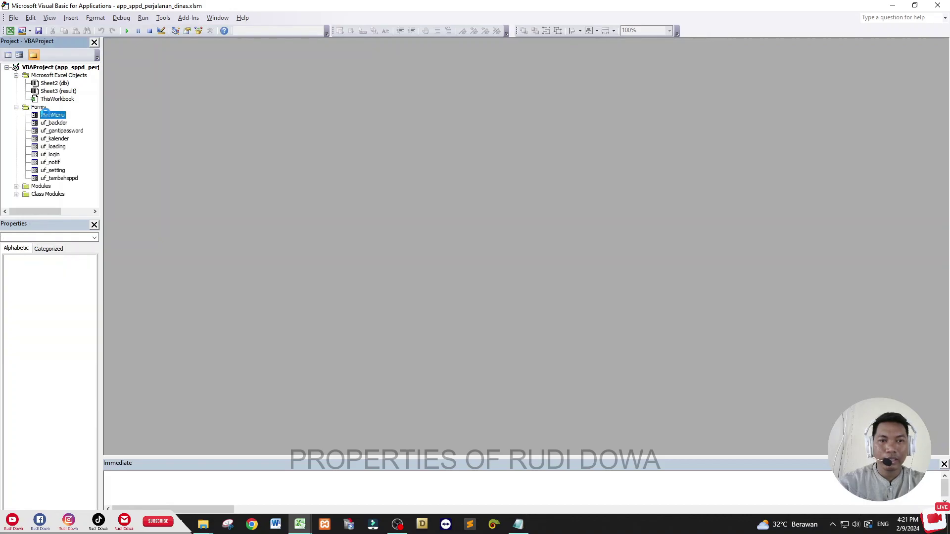
double_click(590, 71)
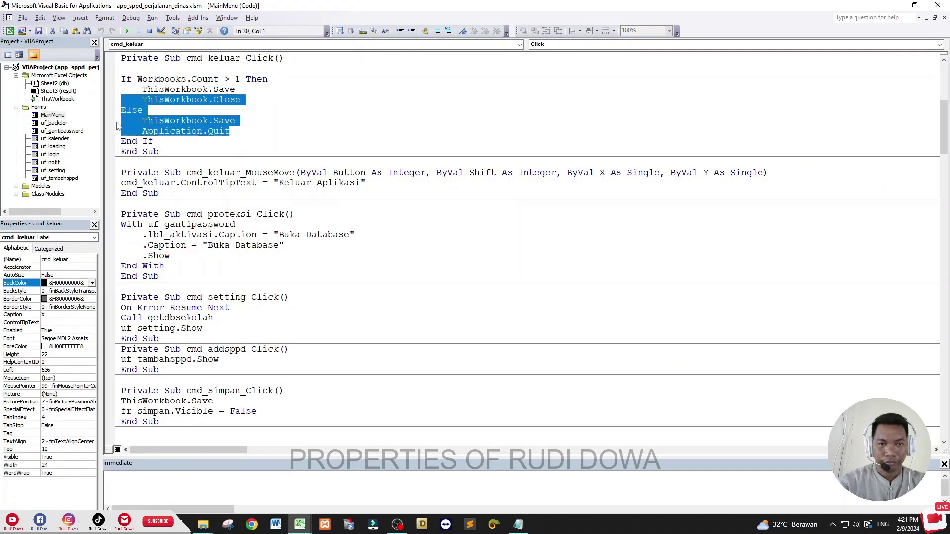
Create a new empty 'Sub proses' procedure below cmd_keluar_Click
mouse_move(254, 133)
left_mouse_down()
mouse_move(148, 141)
mouse_move(121, 79)
left_mouse_up()
left_click(167, 161)
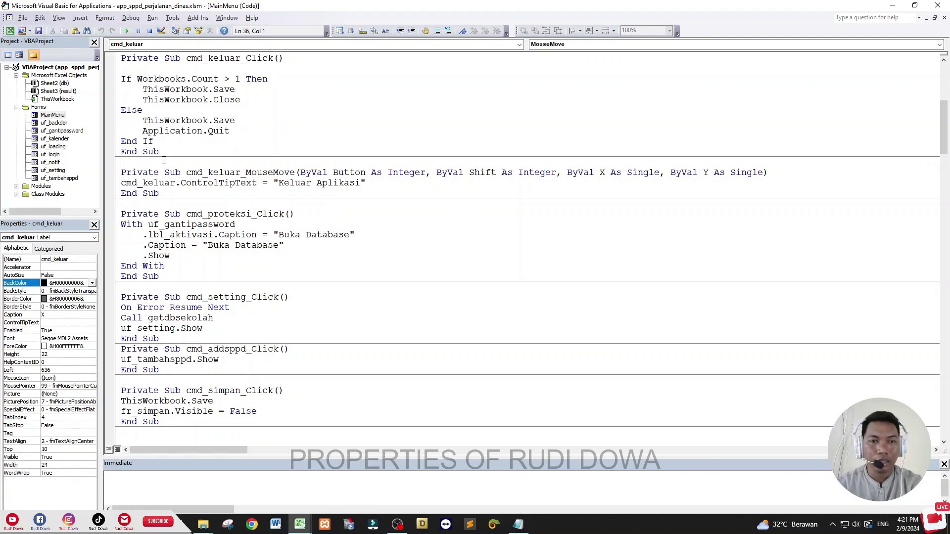
key("Return")
key("Return")
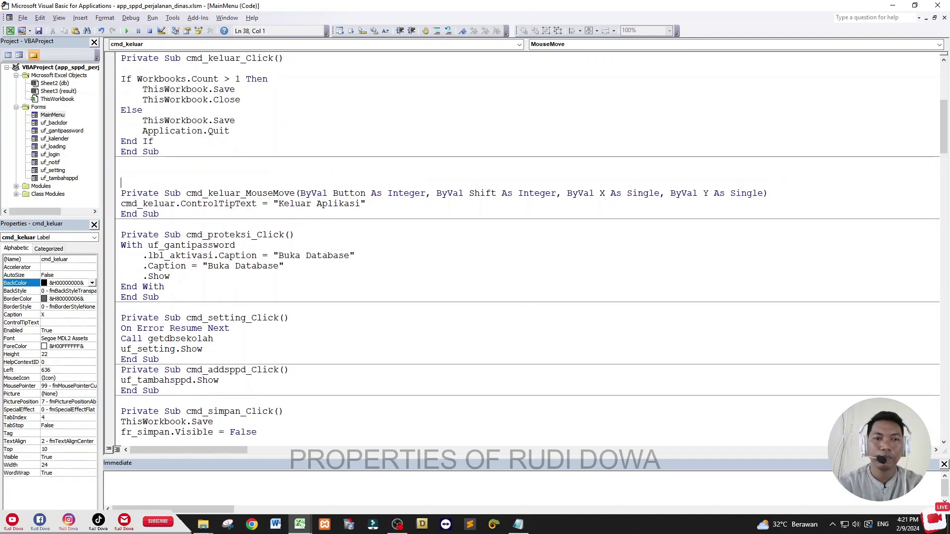
key("Up")
type("sub")
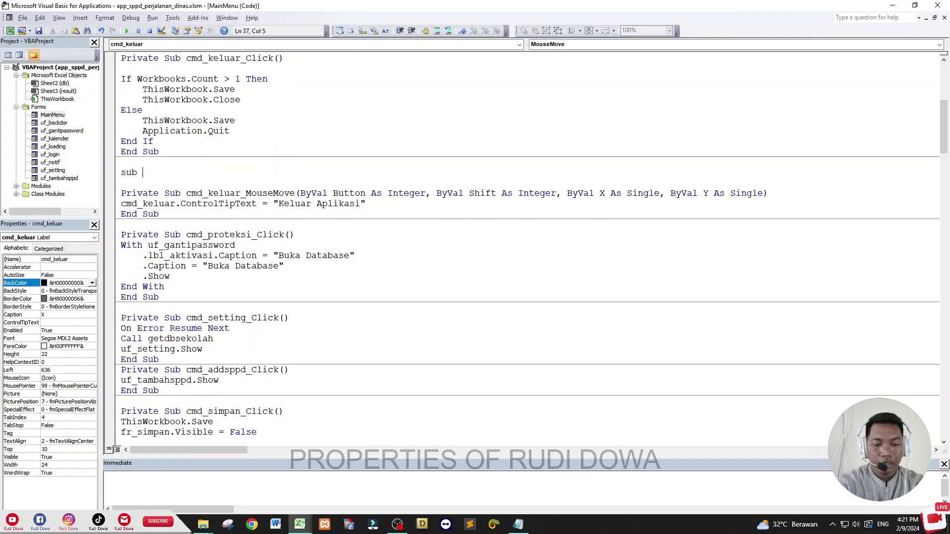
type("pro")
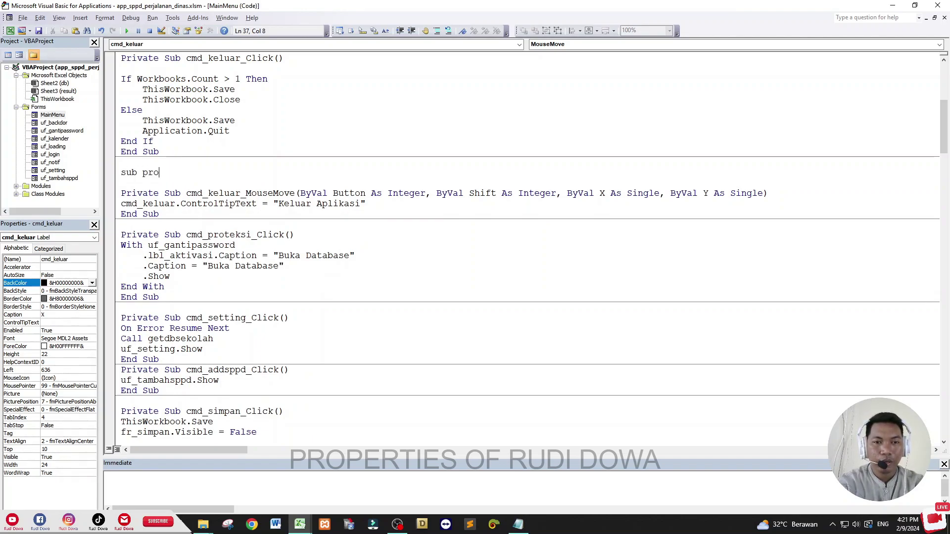
type("ses")
key("Return")
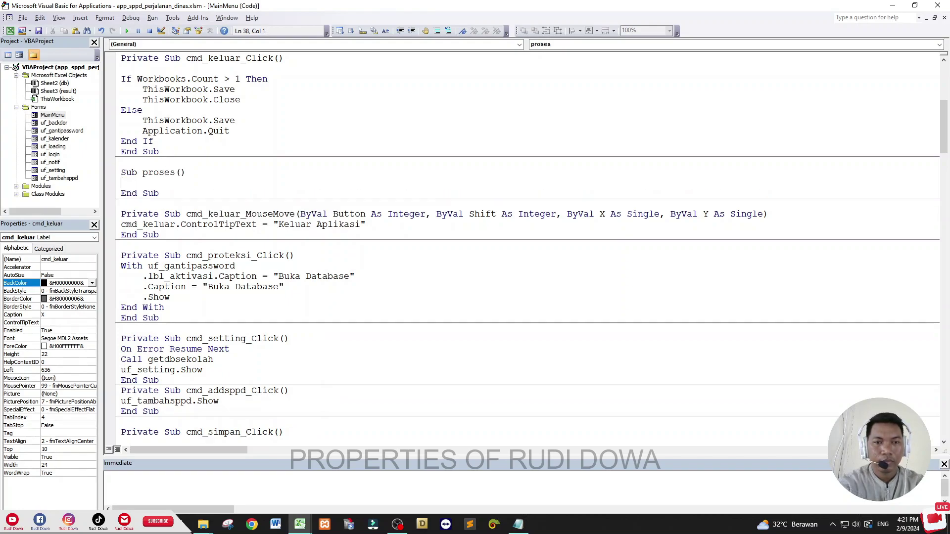
Cut the If…End If save-and-close block into proses and indent it one level
left_click_drag(154, 143, 87, 78)
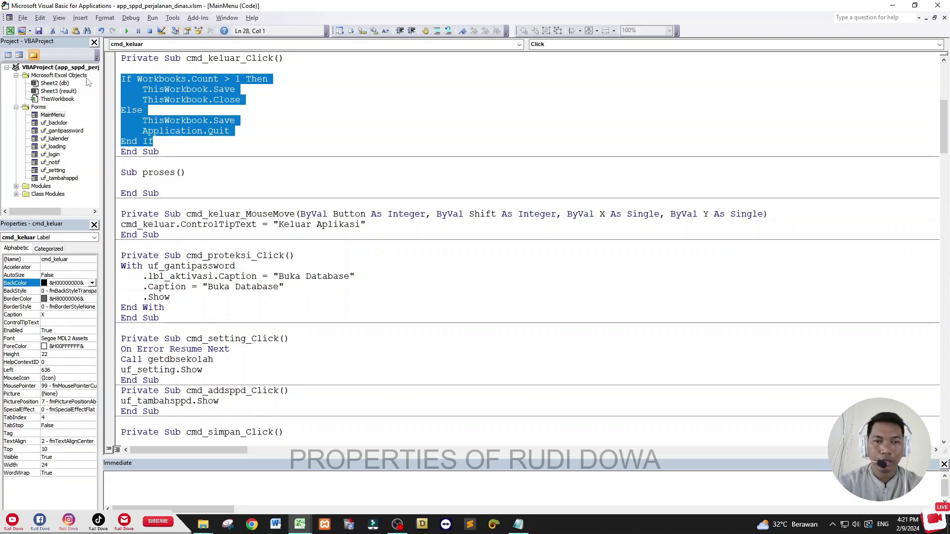
key("ctrl+x")
left_click(129, 120)
key("ctrl+v")
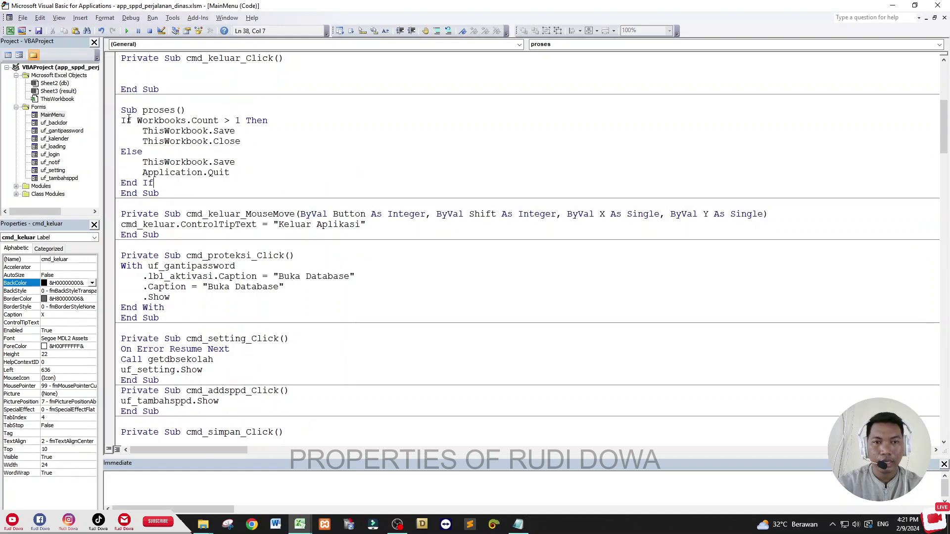
left_click_drag(164, 183, 121, 120)
key("Tab")
left_click(201, 149)
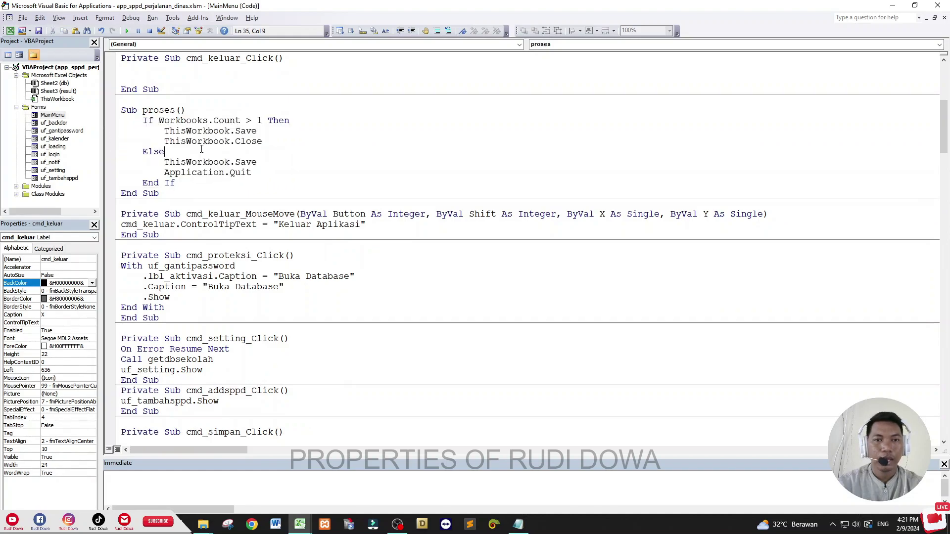
left_click(145, 71)
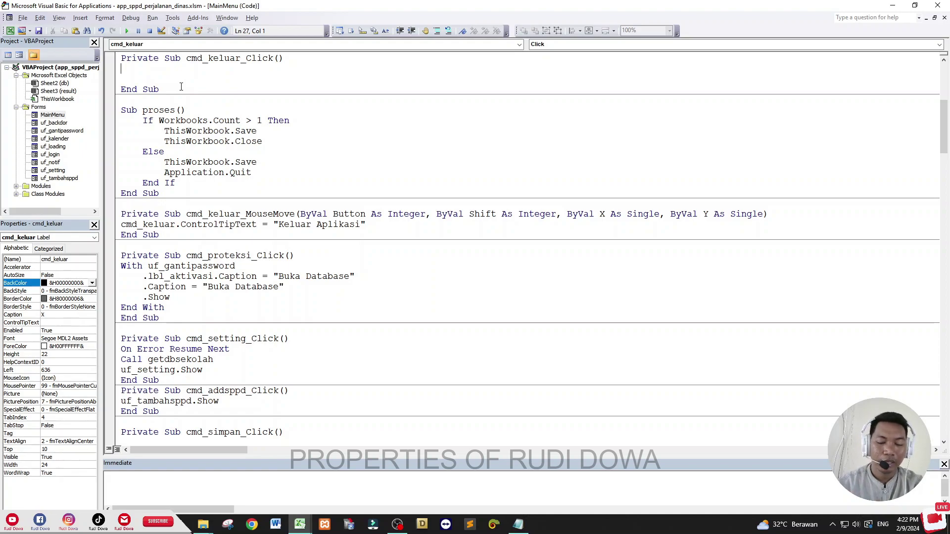
Declare 'Dim a As Integer' and assign it a 'Perhatian' MsgBox asking 'ApakahYakin Mau KeluarAplikasi?'
type("dim ")
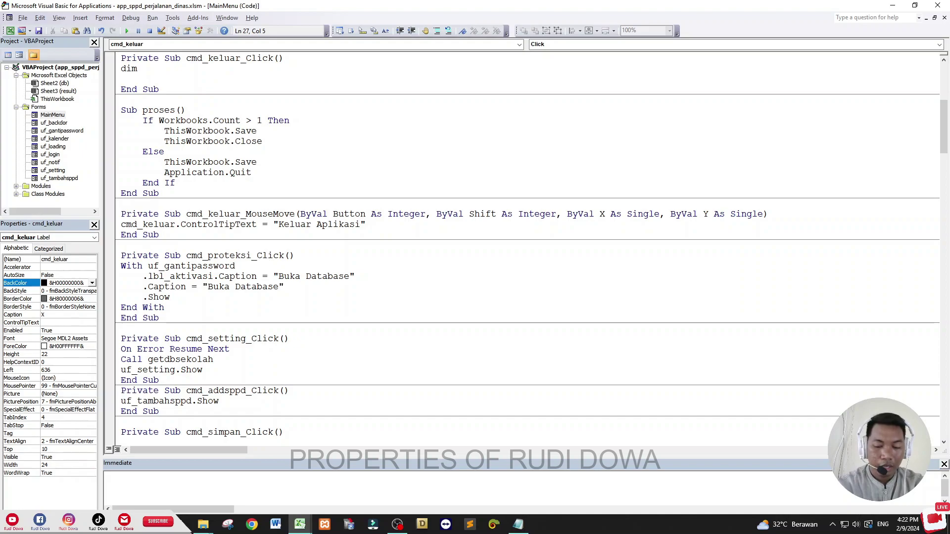
type("a ")
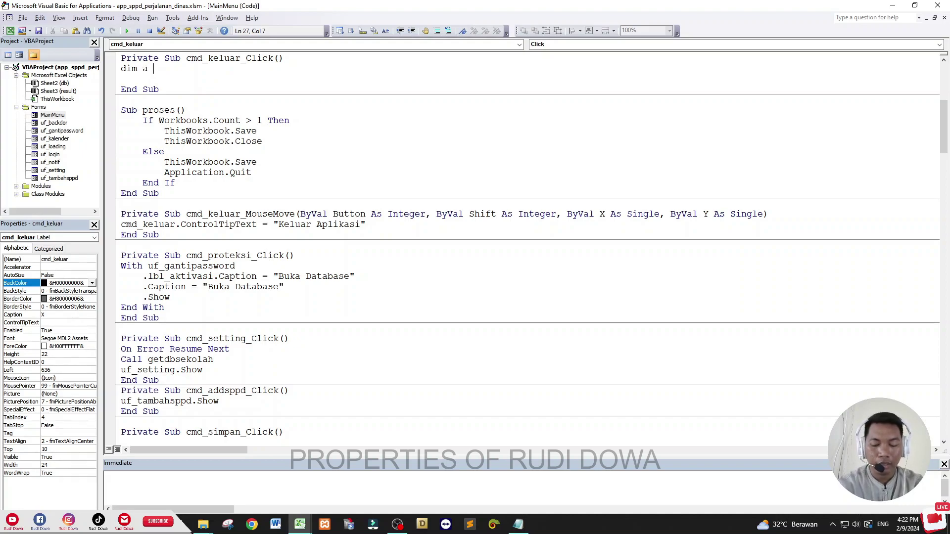
type("as ")
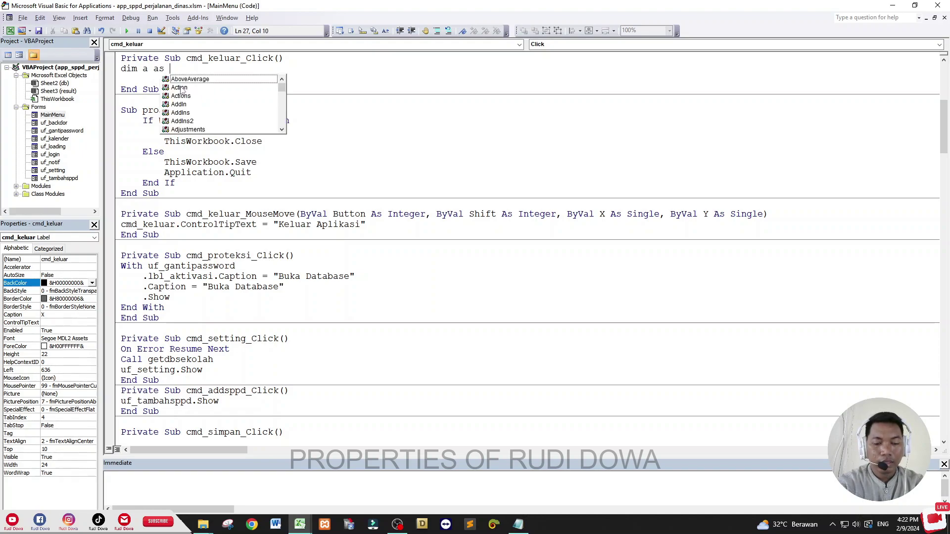
type("inte")
key("Return")
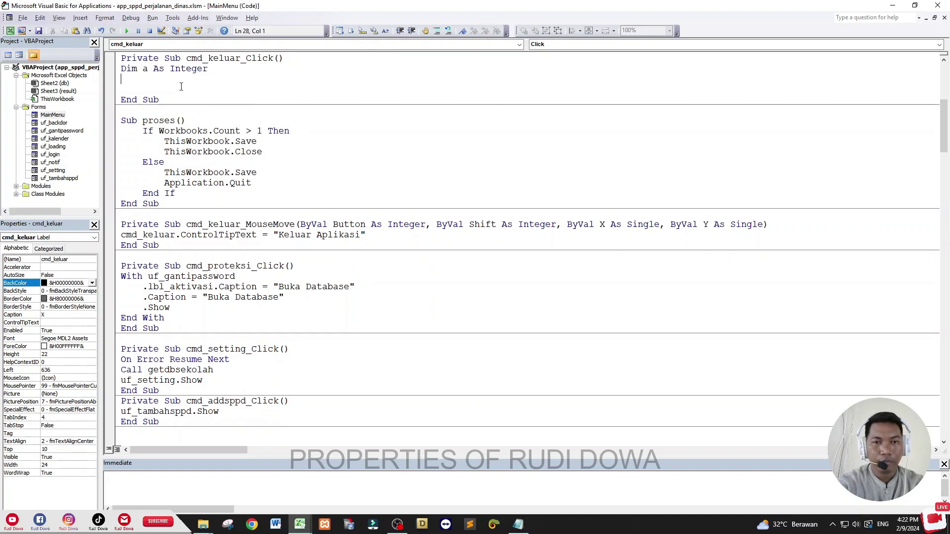
key("Return")
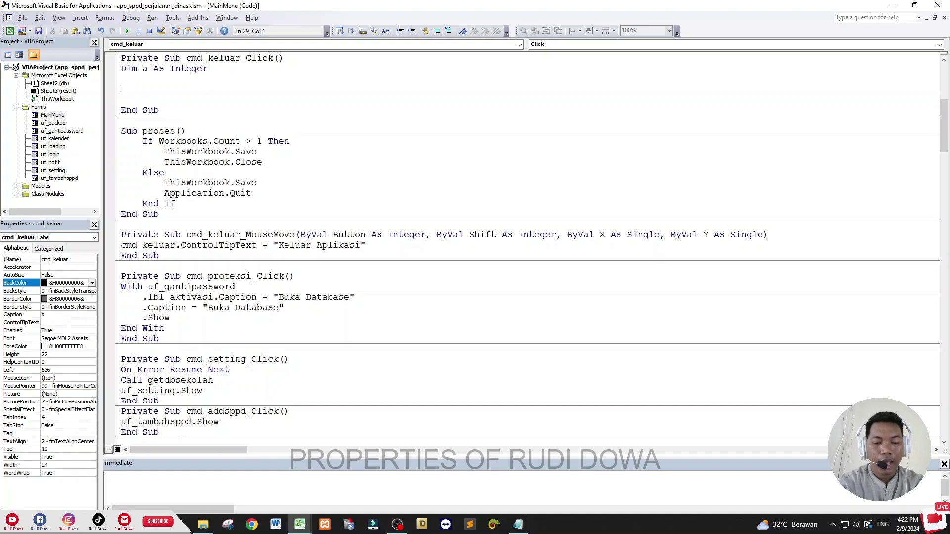
type("a =")
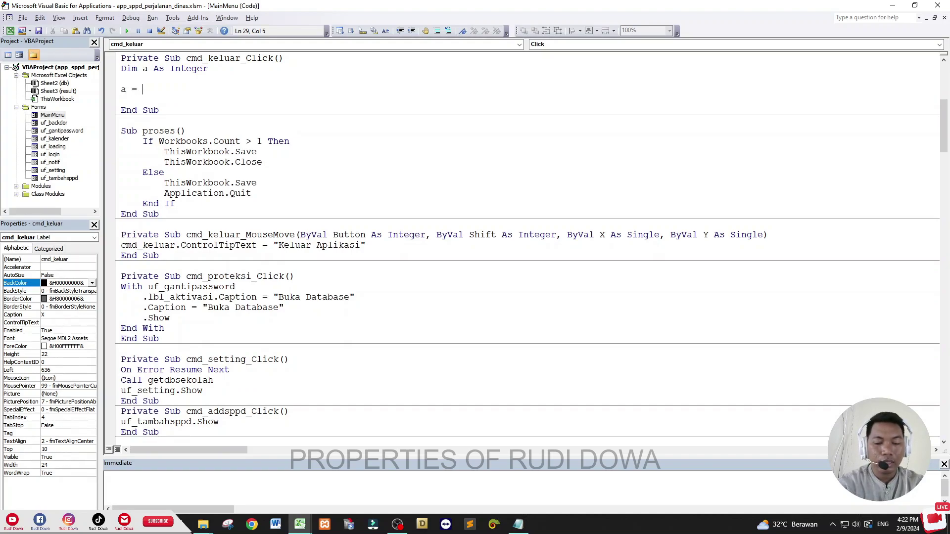
type("MsgBox")
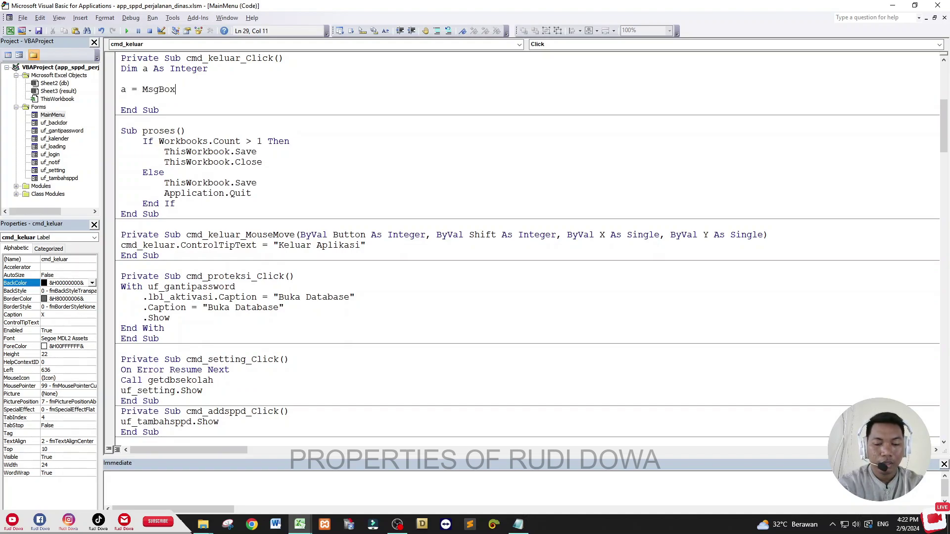
type("(")
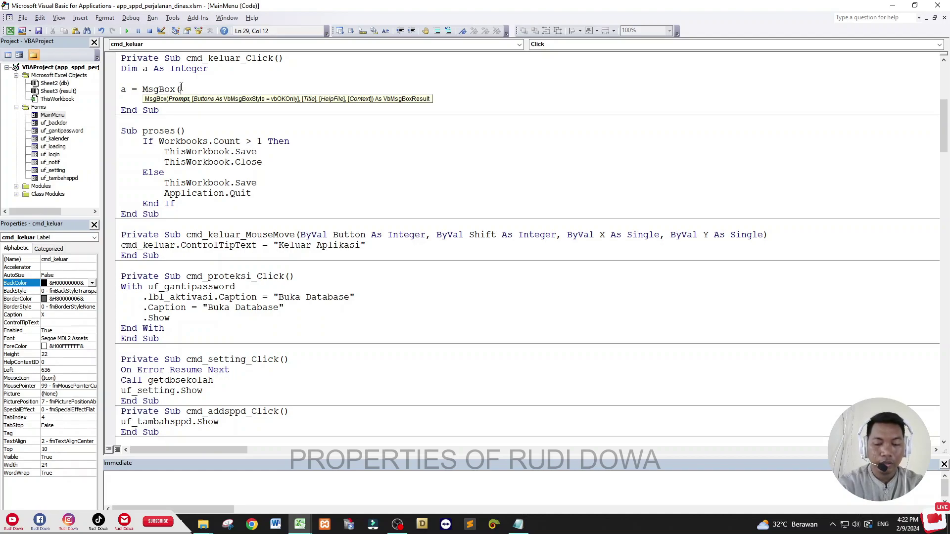
type("\"")
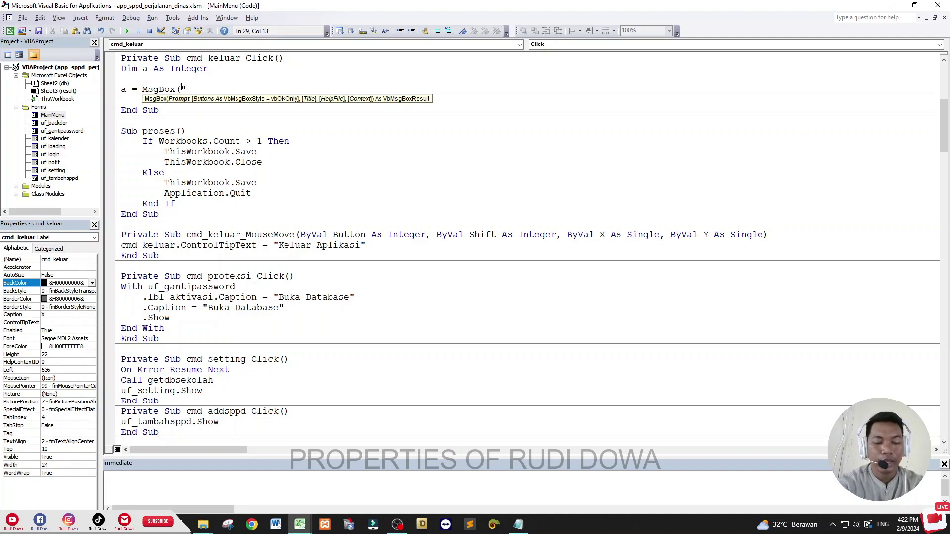
type("Apakah")
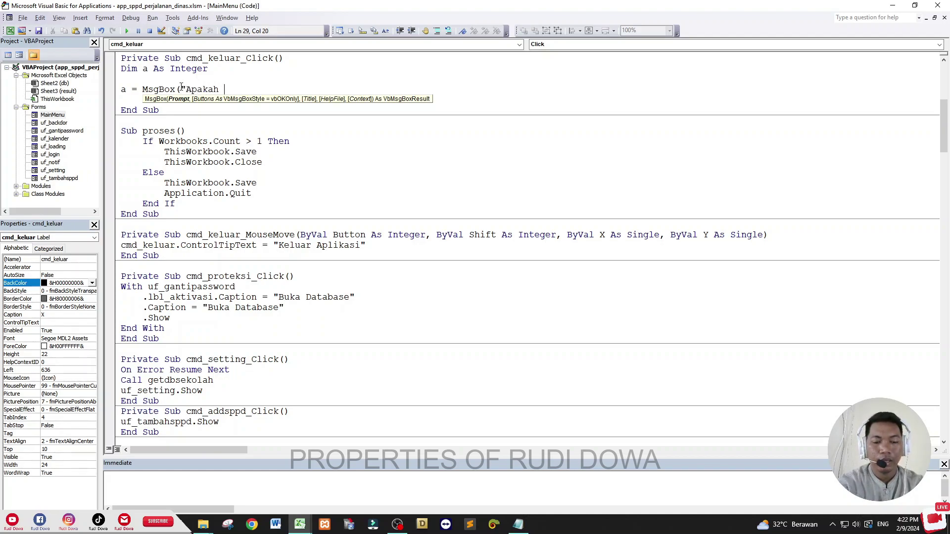
type("Yakin Mau Ke")
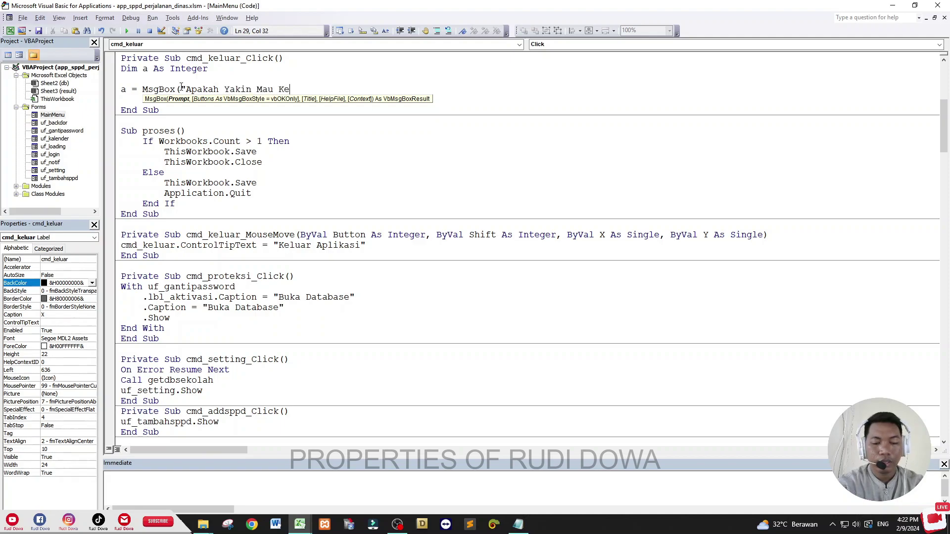
type("luar")
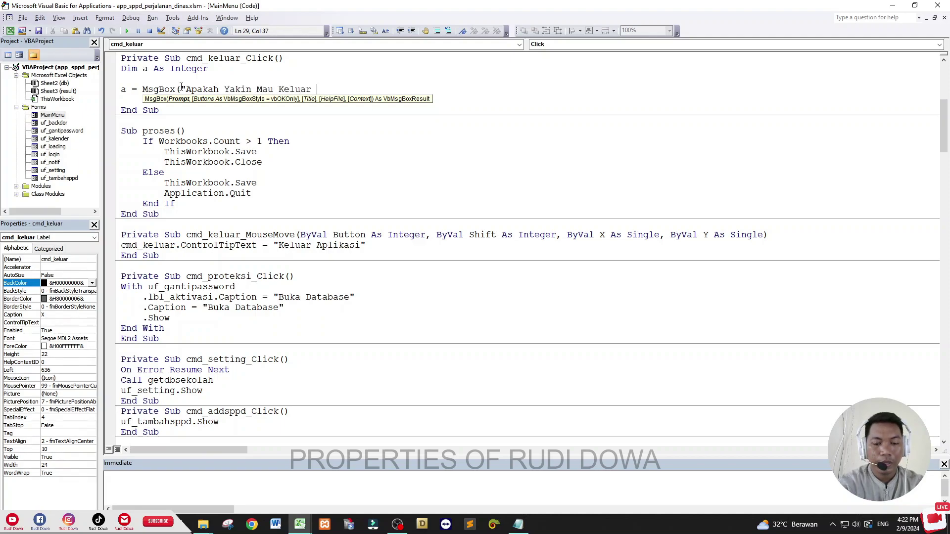
type("Aplikasi")
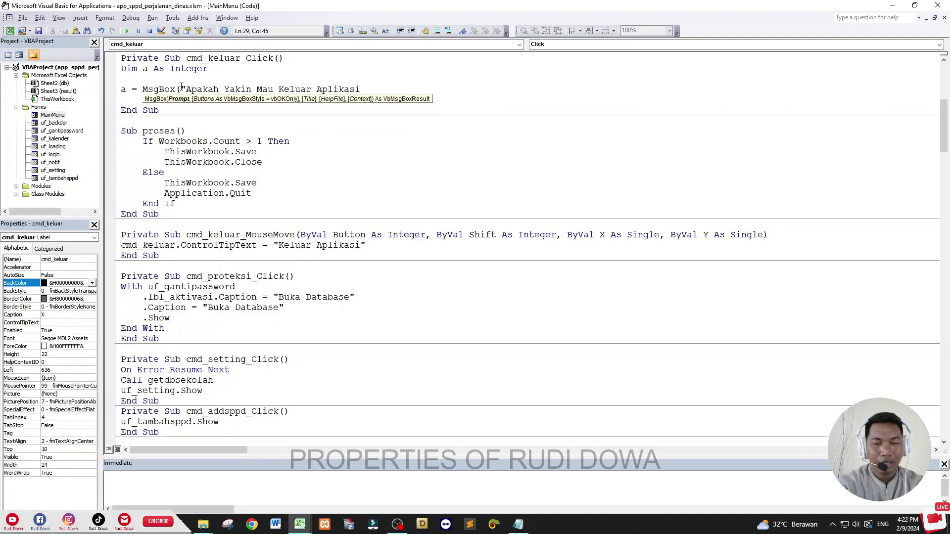
type("?")
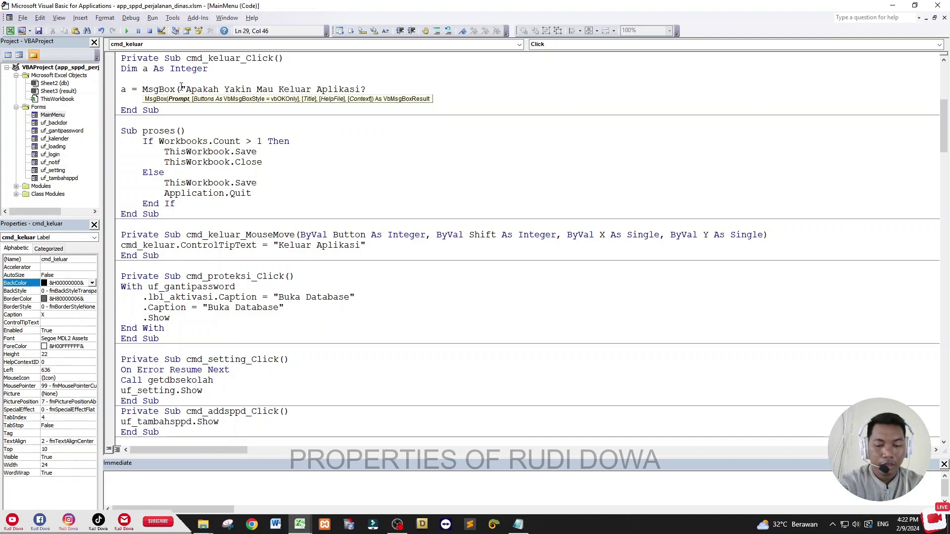
type("\",")
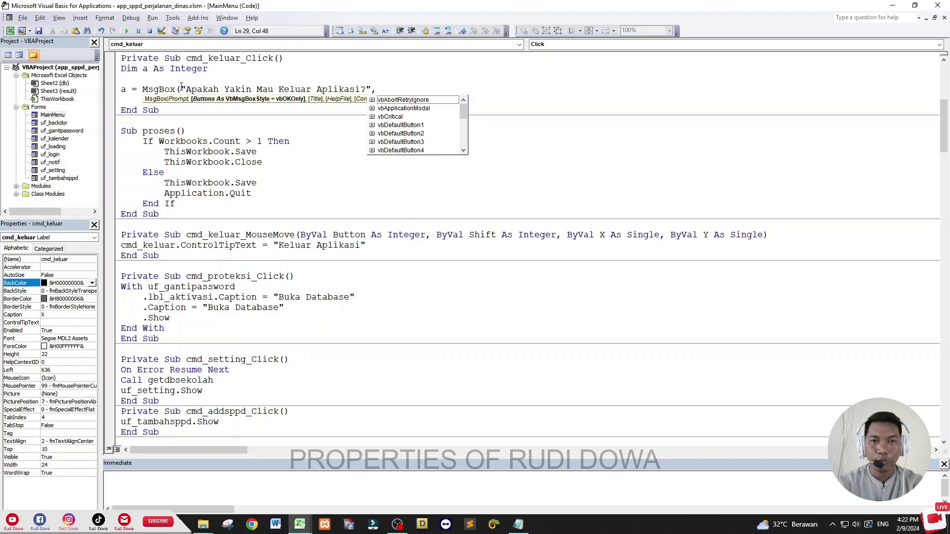
type("vb")
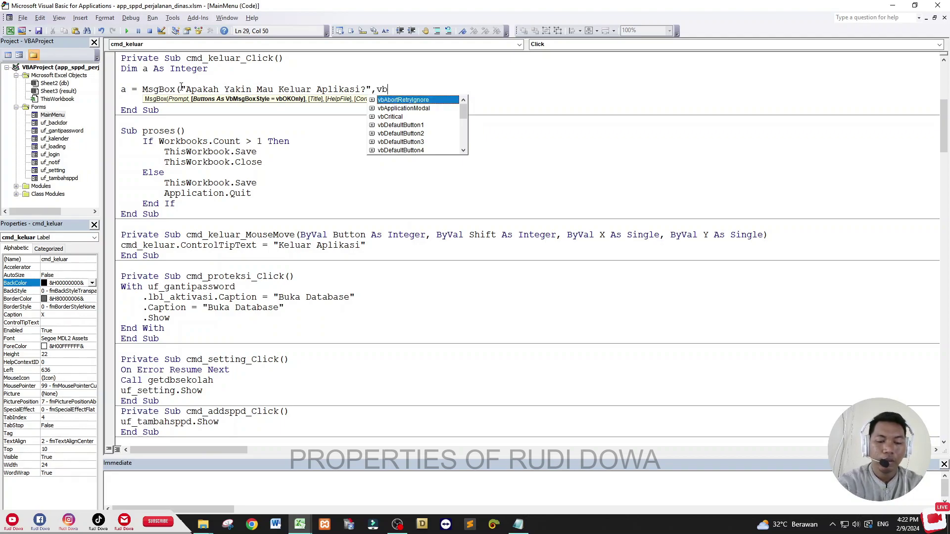
type("ok")
type(",")
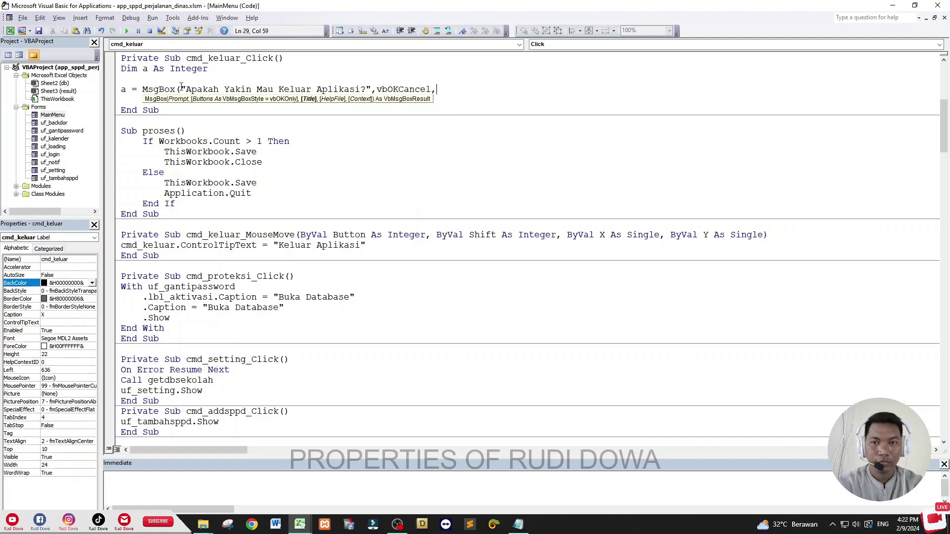
type("\"")
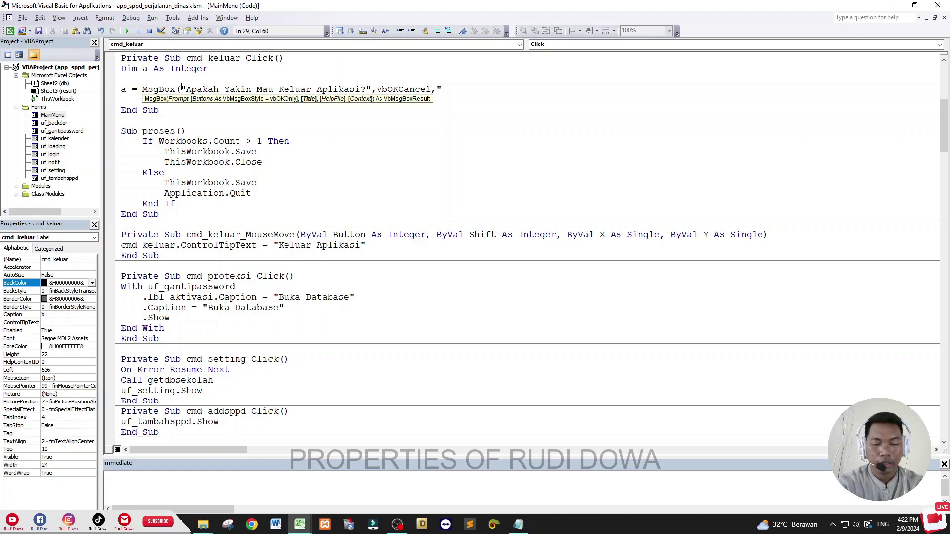
type("Per")
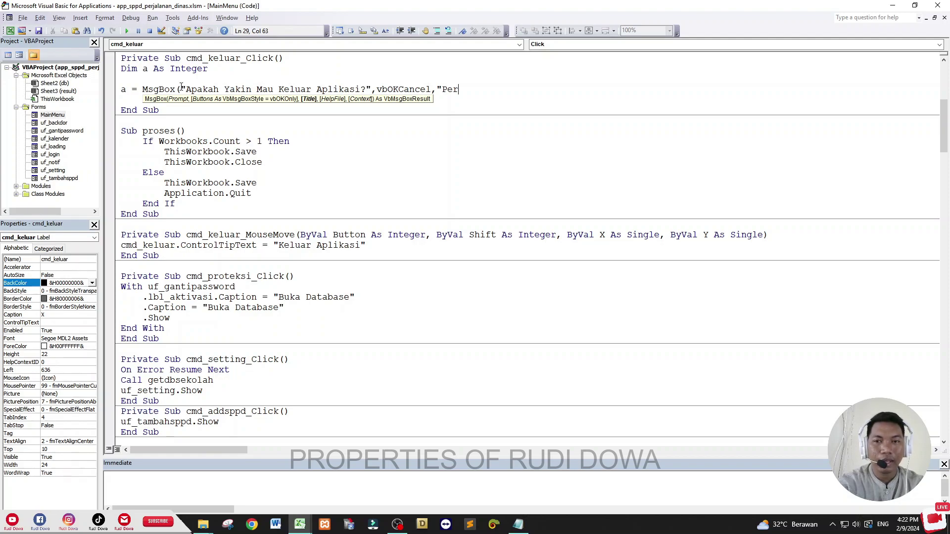
type("hatian")
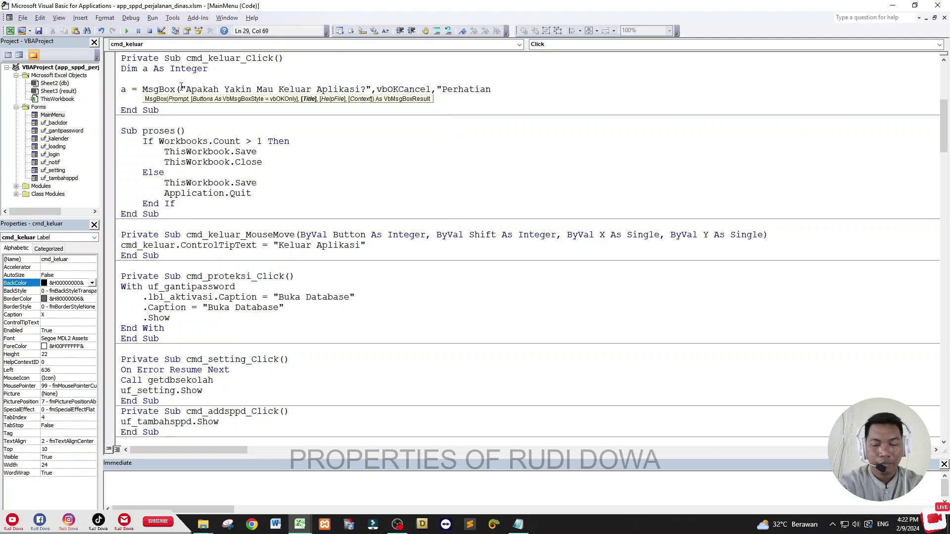
type("\"")
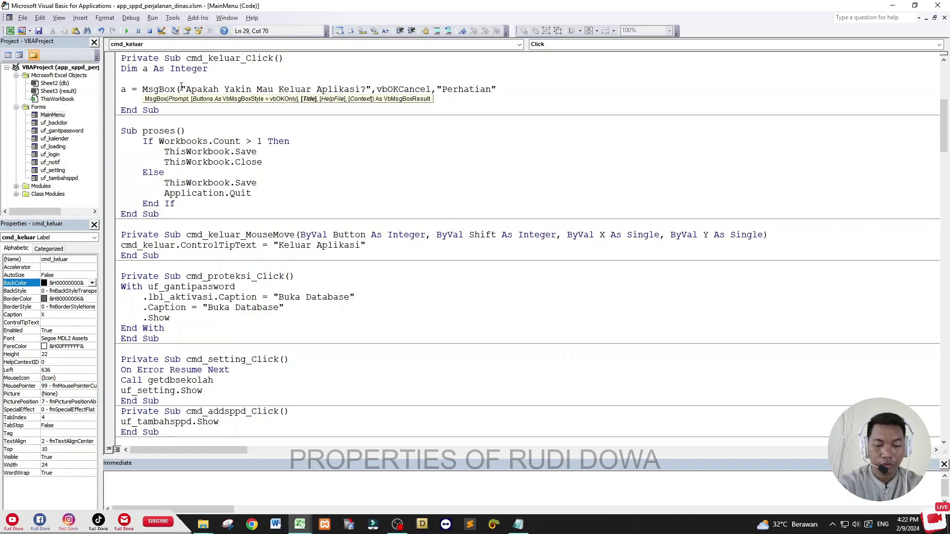
type(")")
key("Return")
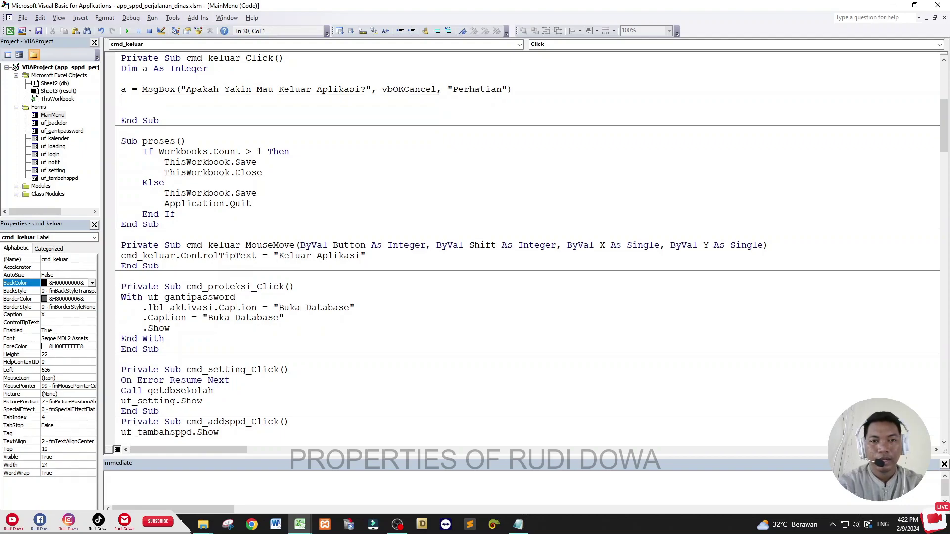
key("Return")
left_click(131, 79)
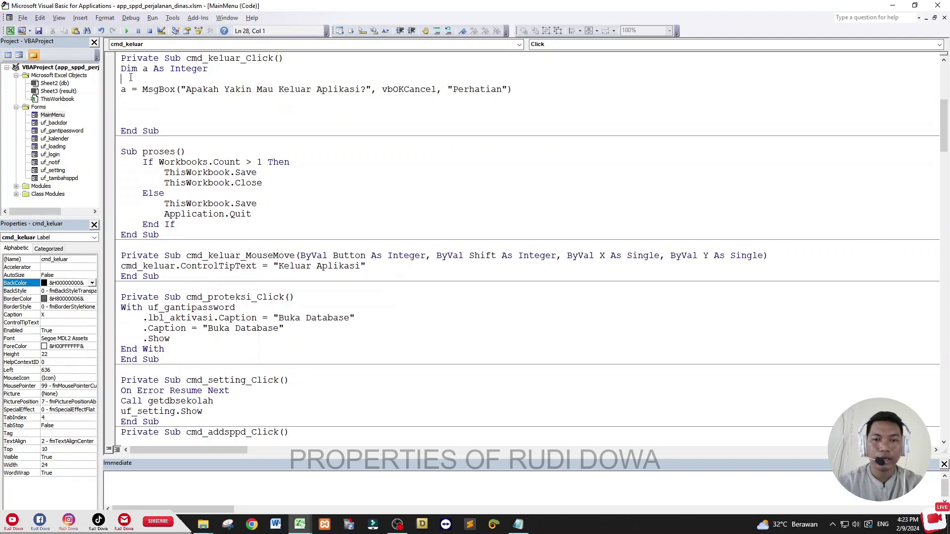
key("Delete")
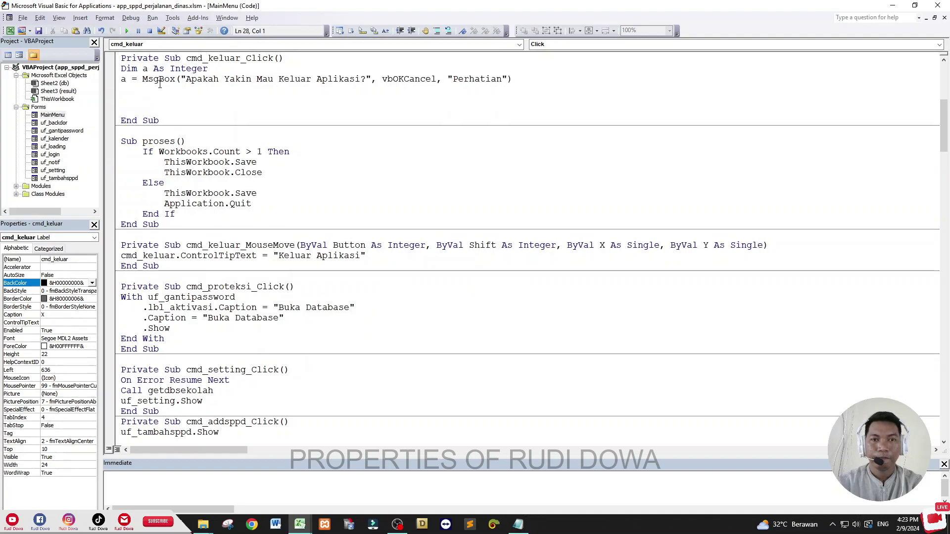
Add 'If a = 1 Then', 'Call proses' and 'End If' below the confirmation prompt
left_click_drag(202, 80, 366, 79)
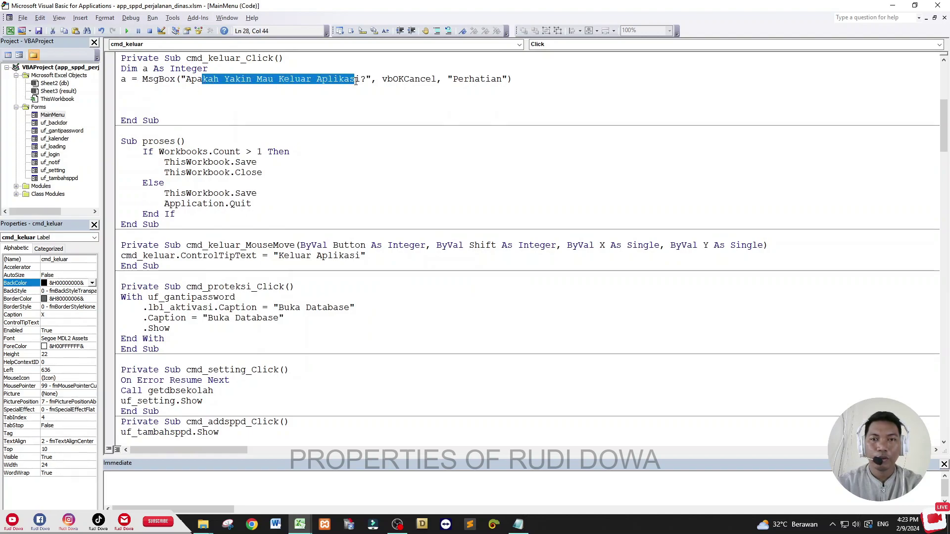
left_click(172, 93)
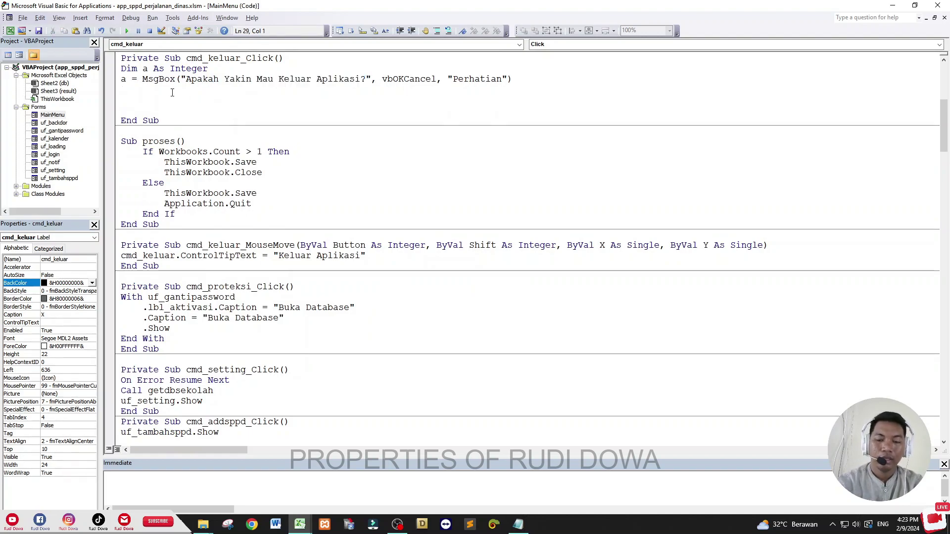
key("Return")
type("if")
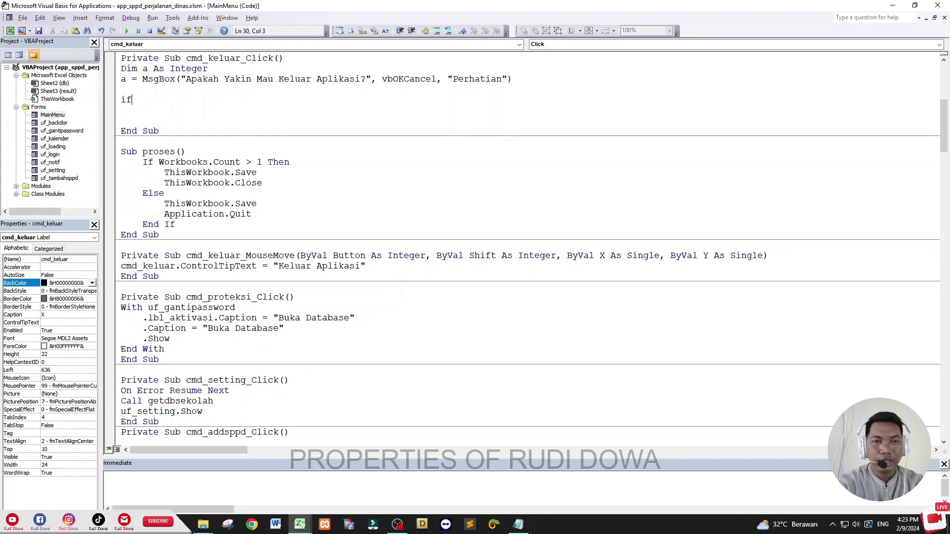
type(" a")
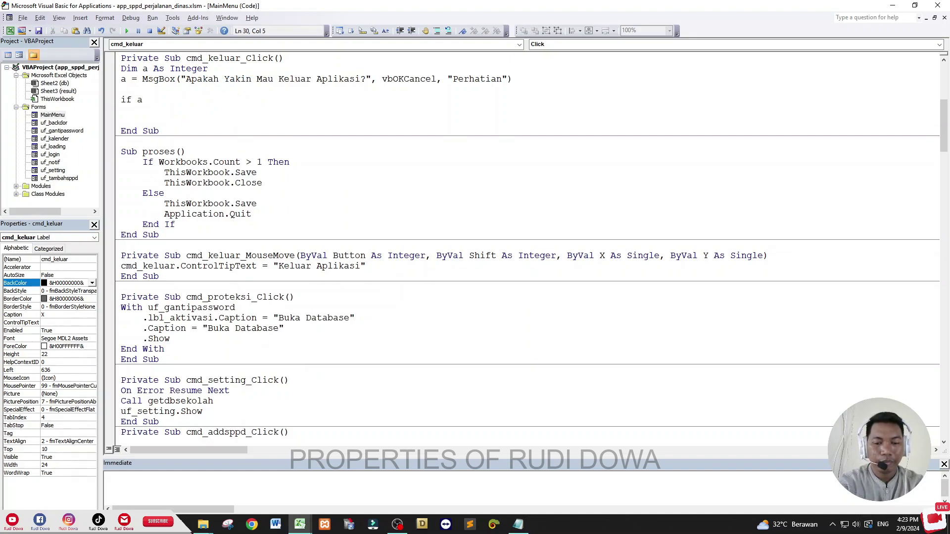
type("=1")
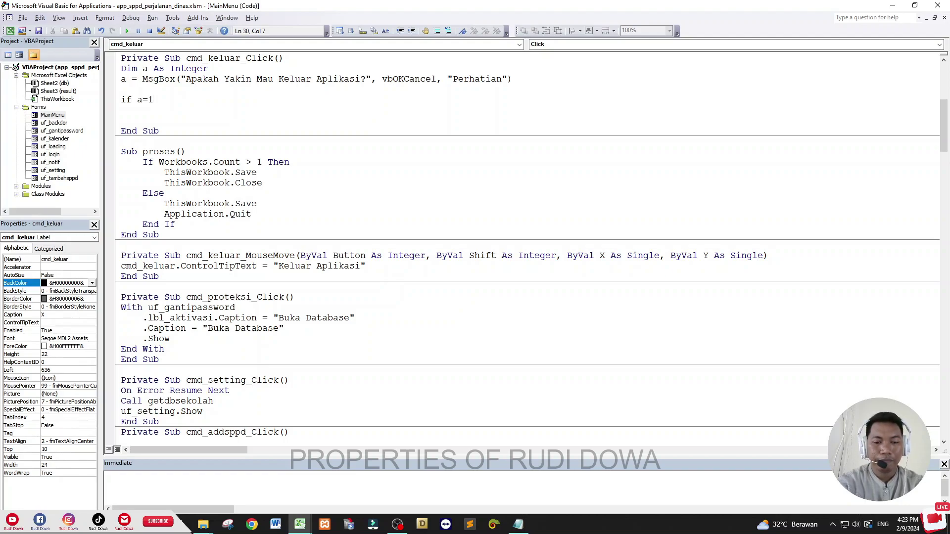
type(" Then")
key("Return")
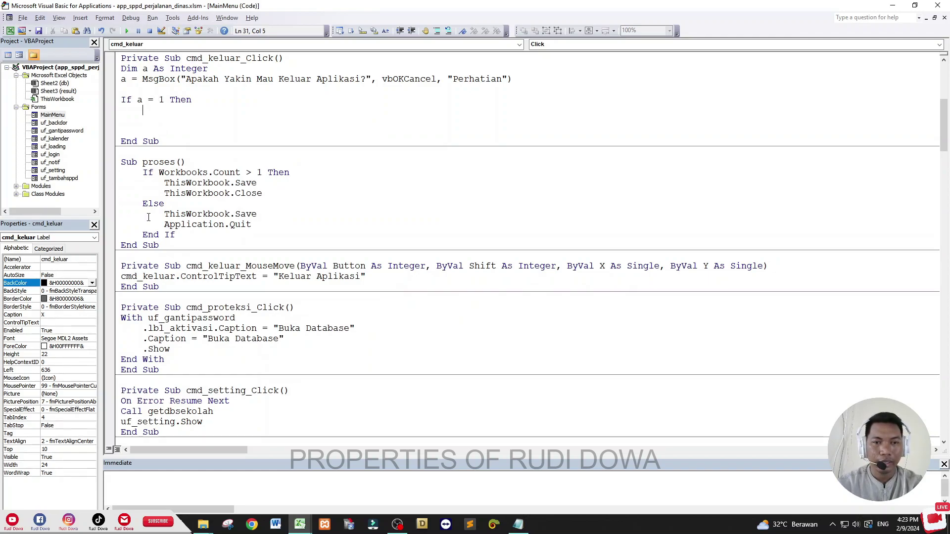
left_click_drag(190, 239, 122, 171)
left_click(143, 110)
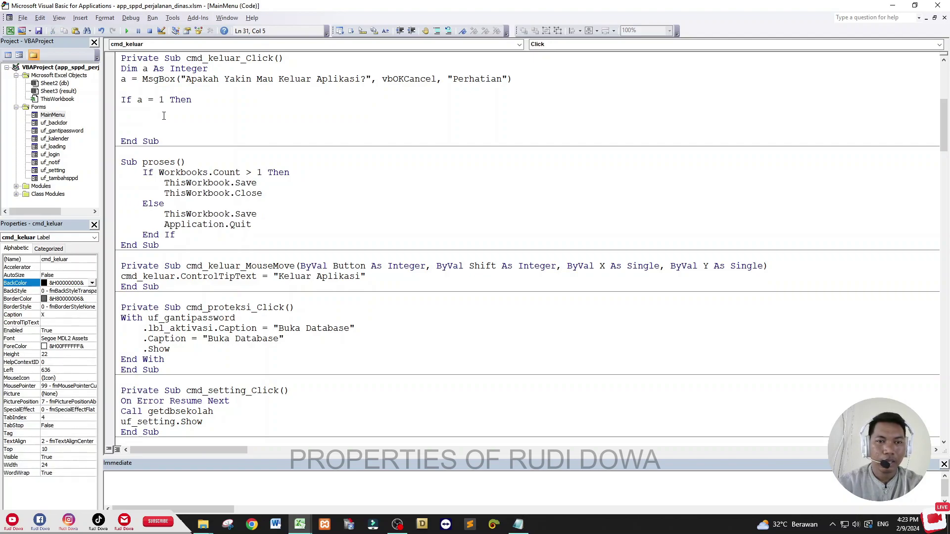
key("Home")
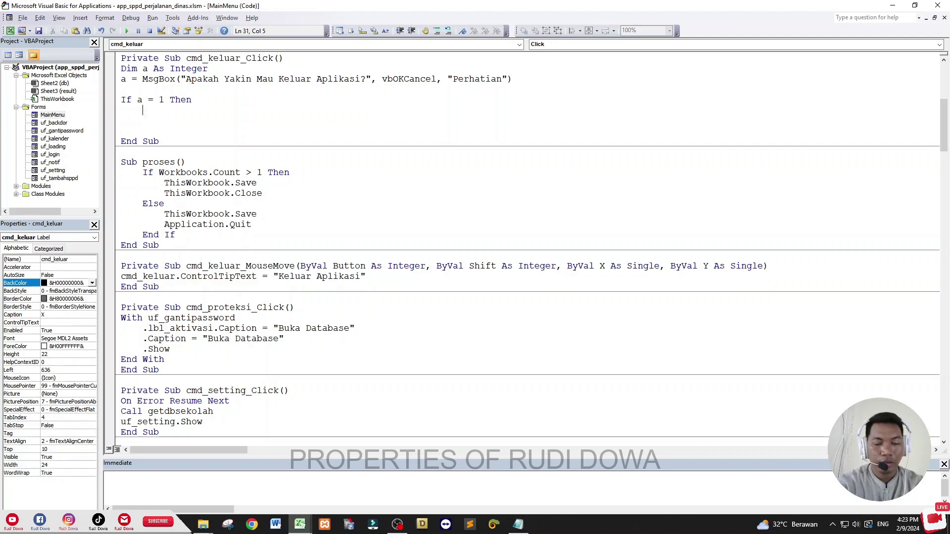
type("call")
type(" pros")
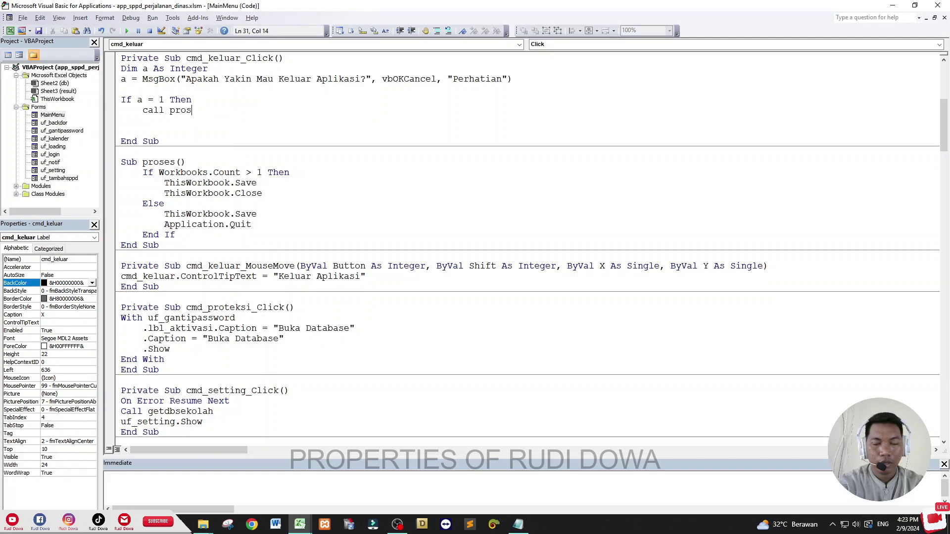
type("es")
key("Return")
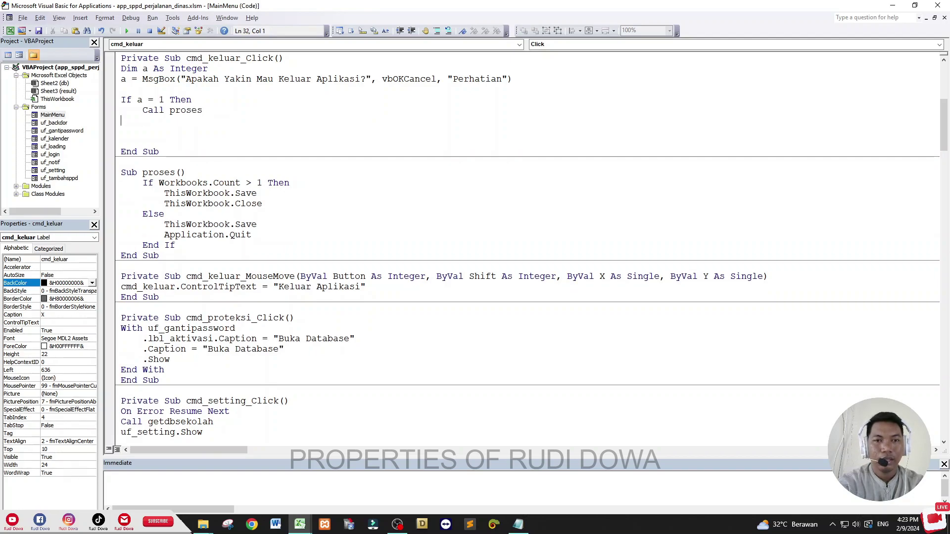
type("end if")
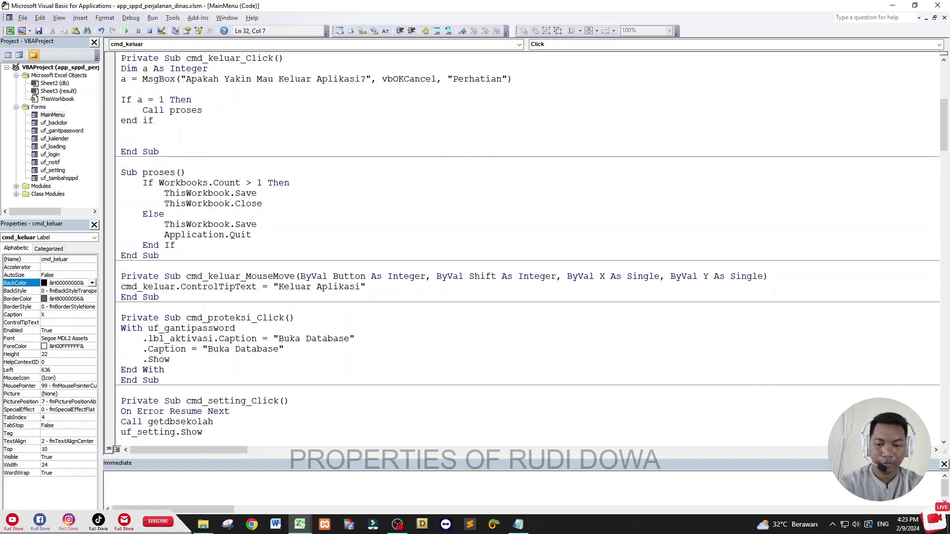
key("Down")
key("Delete")
key("Delete")
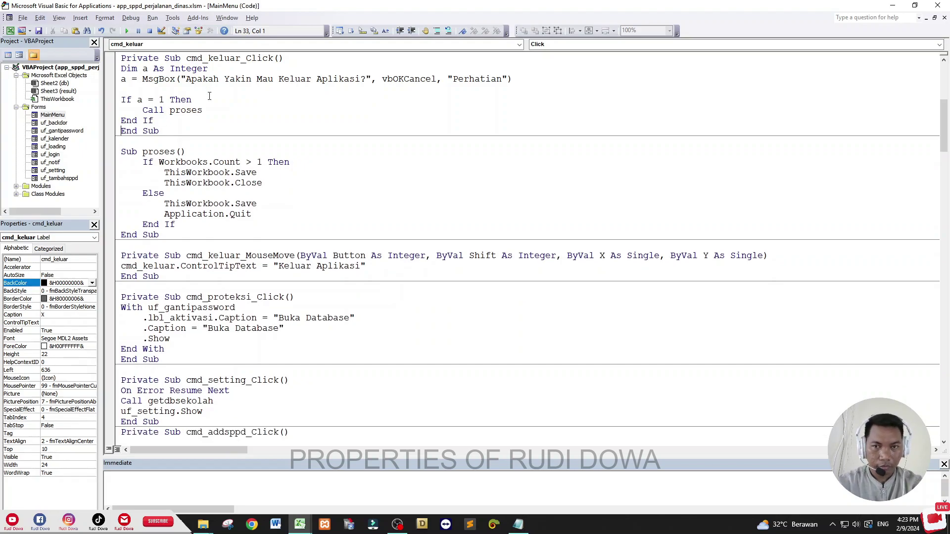
Delete the blank line above the If check and run the project
left_click_drag(153, 121, 119, 125)
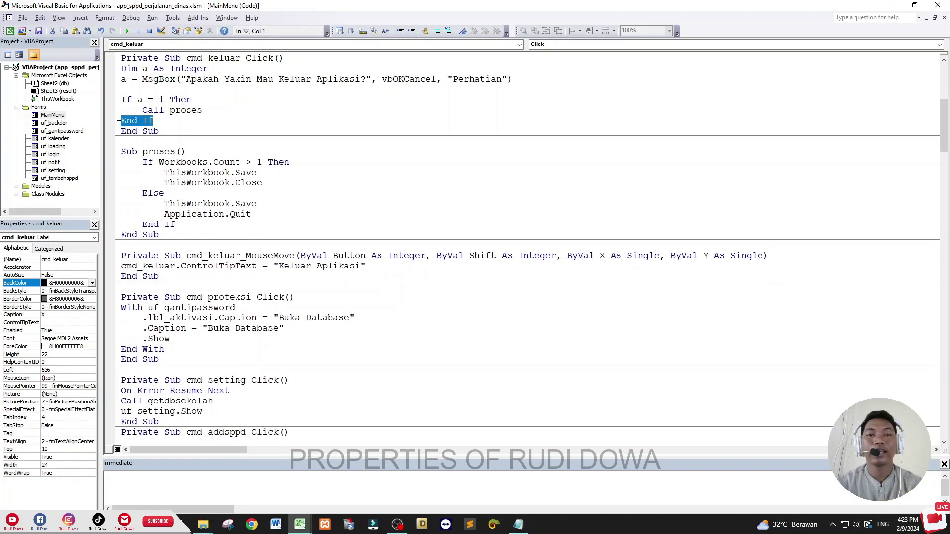
left_click_drag(153, 121, 115, 126)
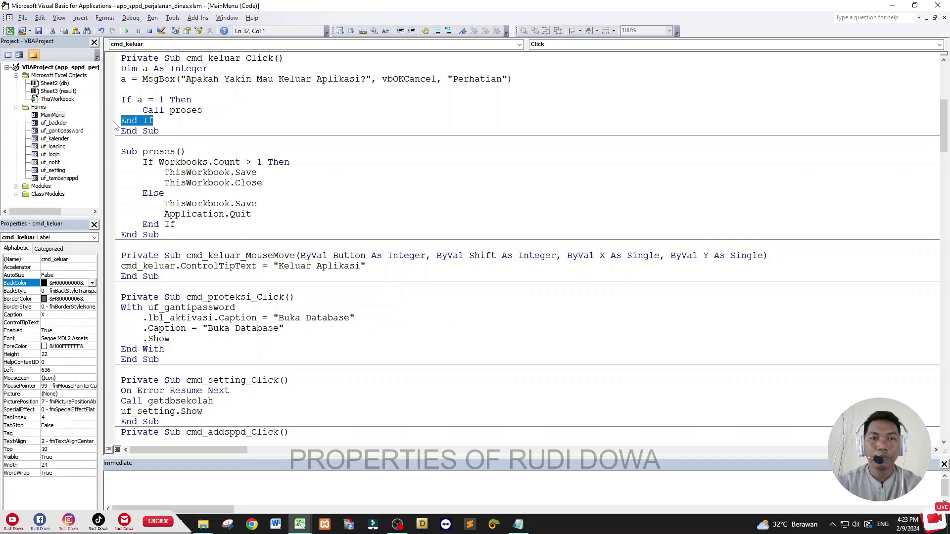
key("End")
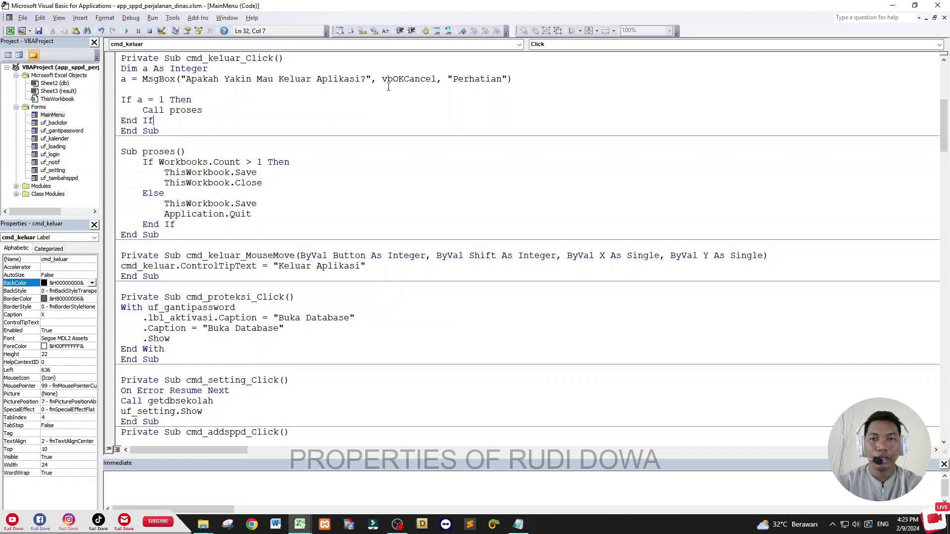
left_click_drag(409, 80, 420, 79)
left_click_drag(148, 121, 127, 101)
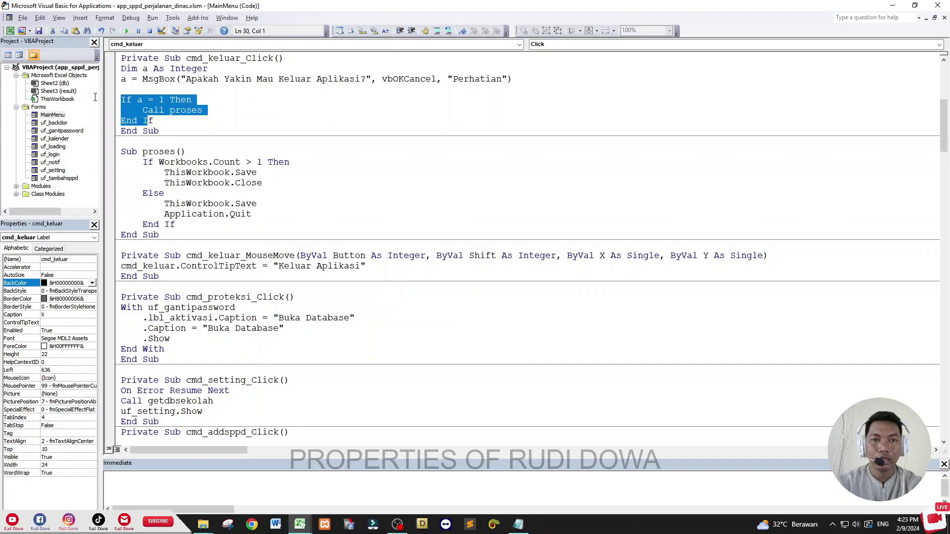
left_click(127, 94)
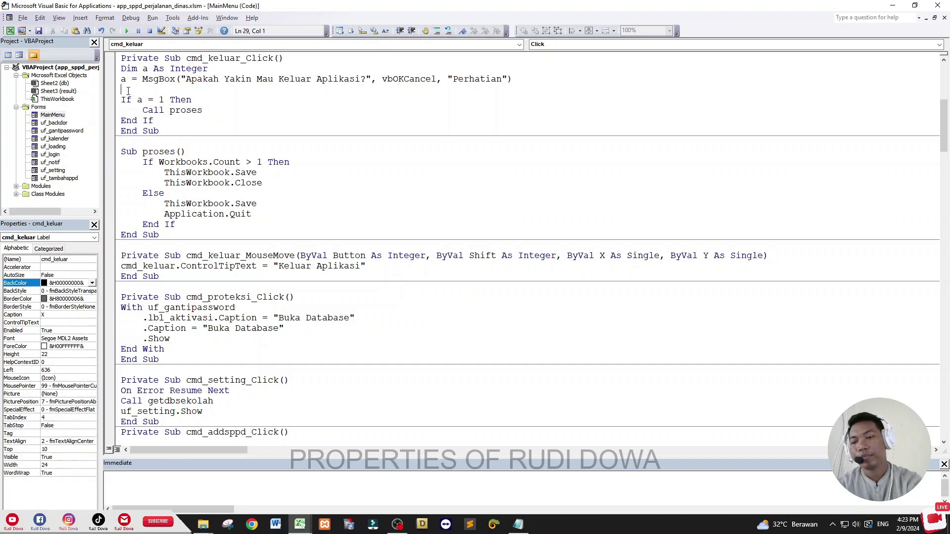
key("Delete")
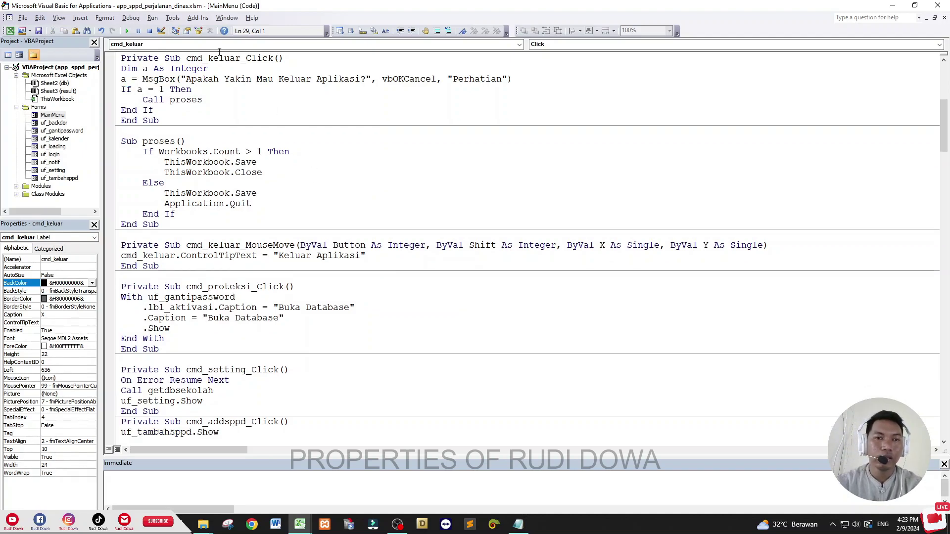
left_click(127, 31)
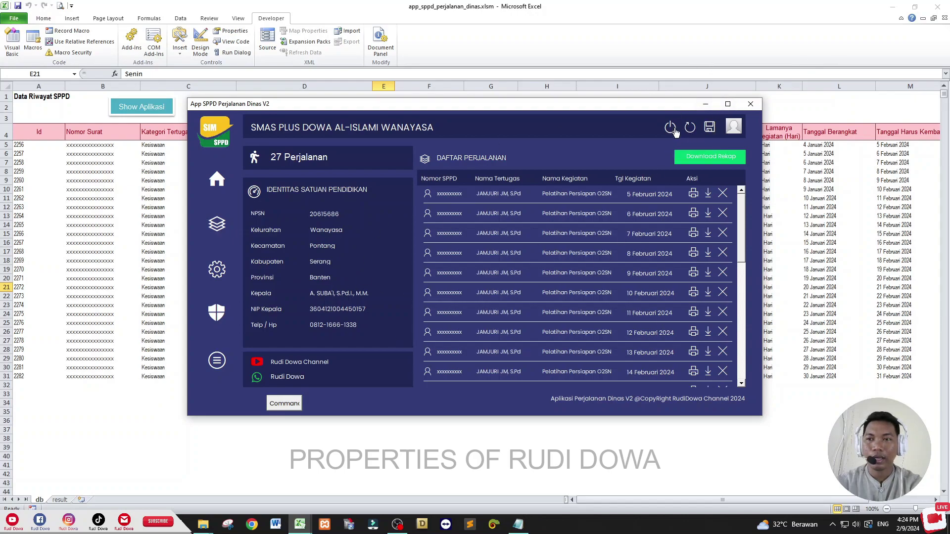
Test the travel app's power button: cancel the exit prompt once, then confirm with OK
left_click(675, 133)
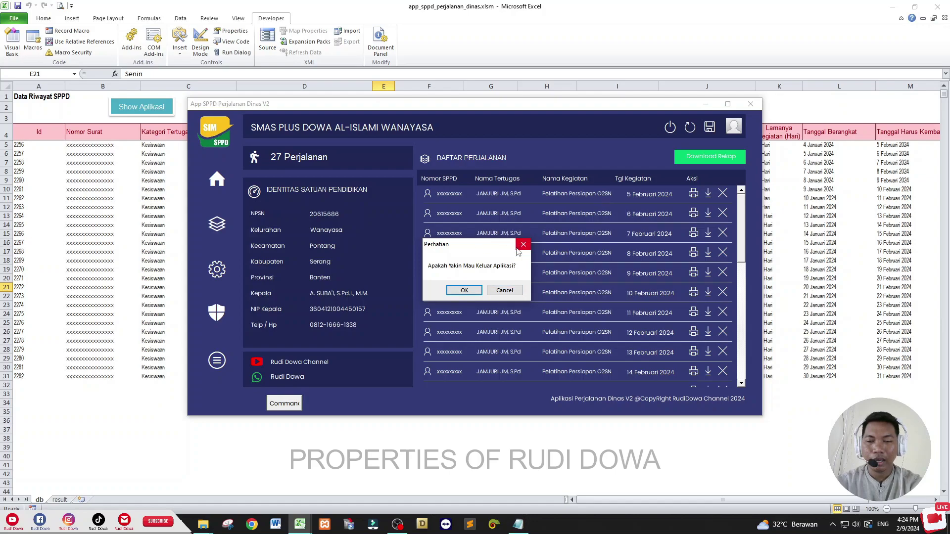
left_click(511, 292)
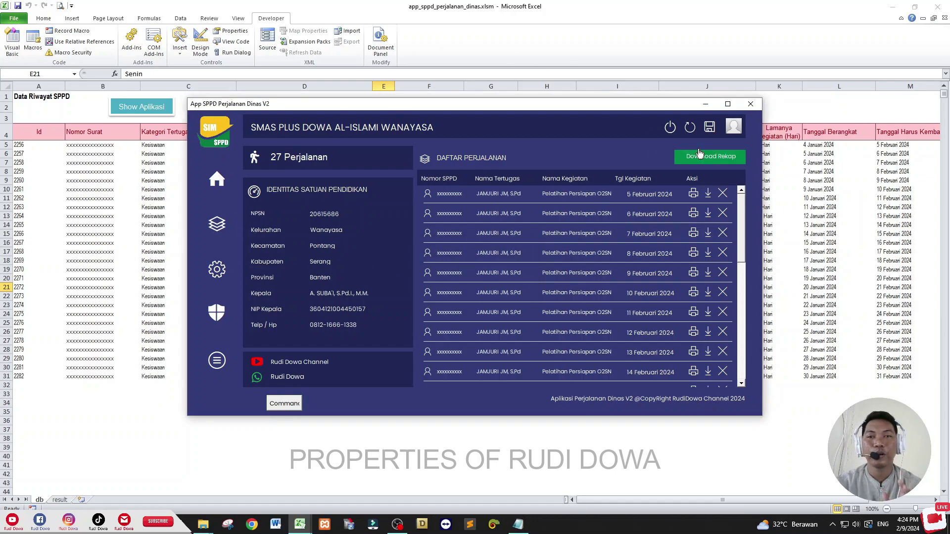
left_click(670, 128)
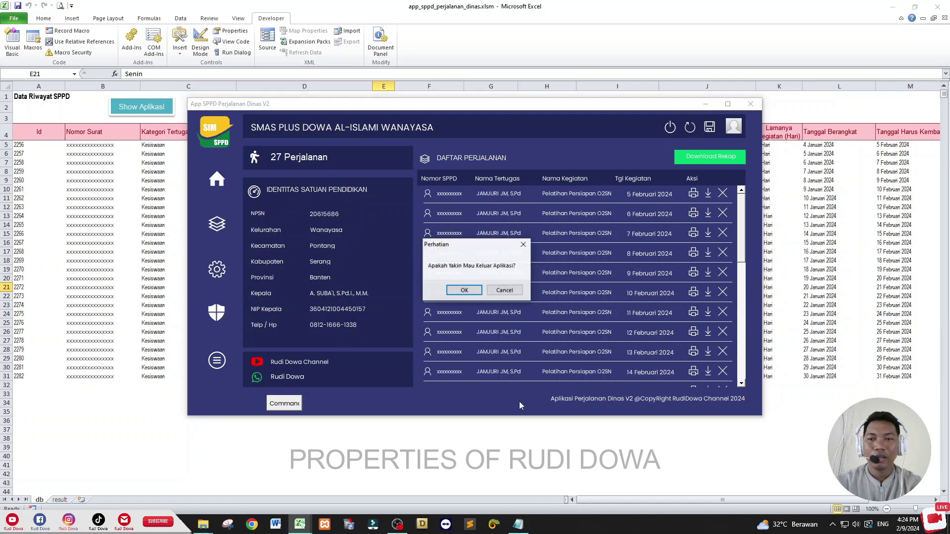
left_click(456, 289)
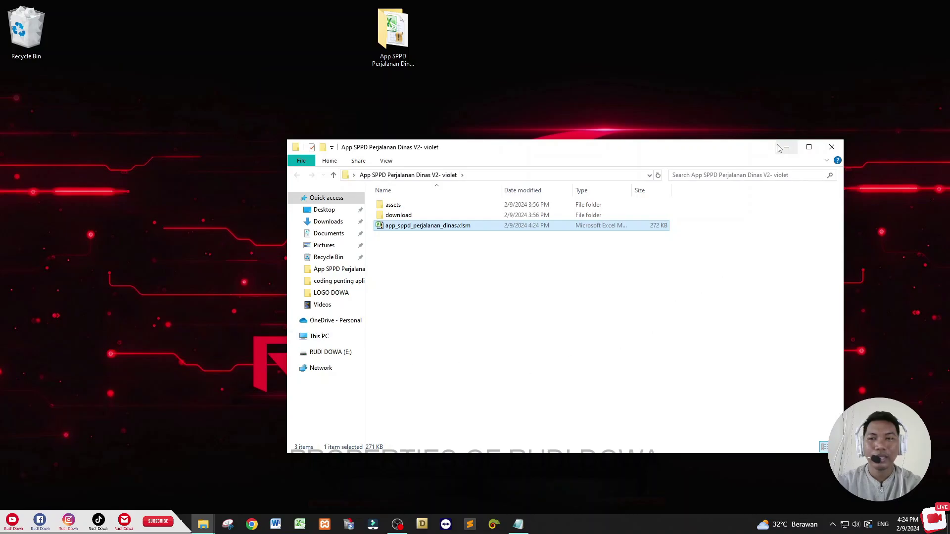
Reopen the SPPD .xlsm workbook and bring up its macro code in Visual Basic
double_click(429, 229)
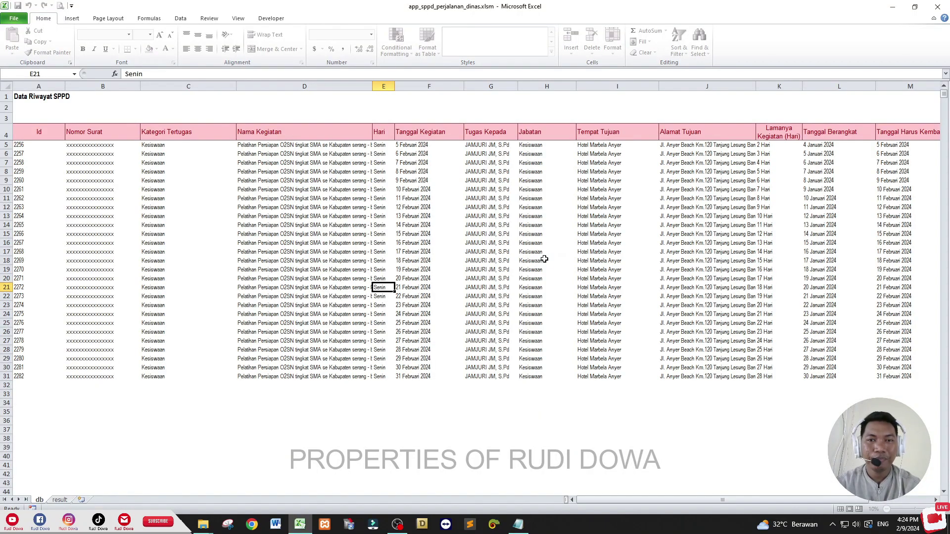
left_click(278, 20)
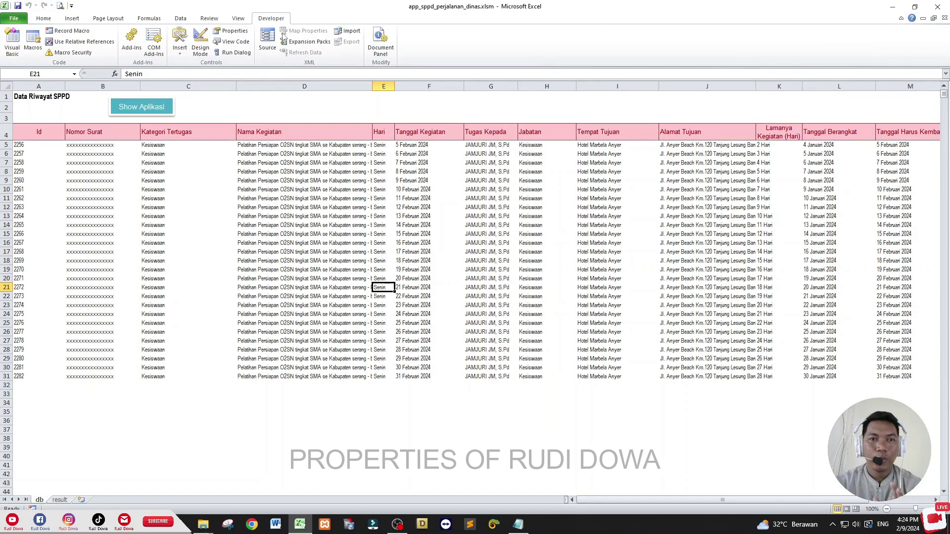
left_click(12, 42)
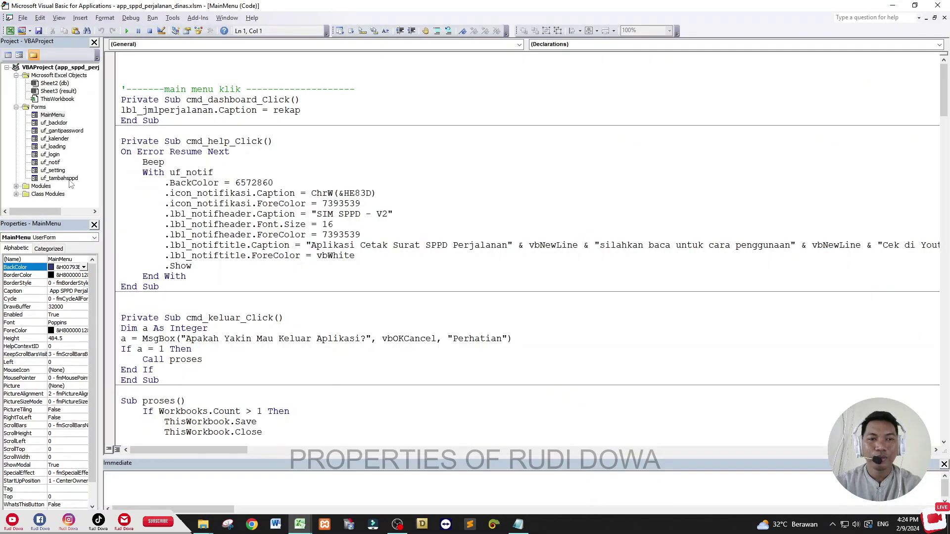
In MainMenu's cmd_keluar_Click, add a Beep line after 'Dim a As Integer' and return to Excel
double_click(53, 115)
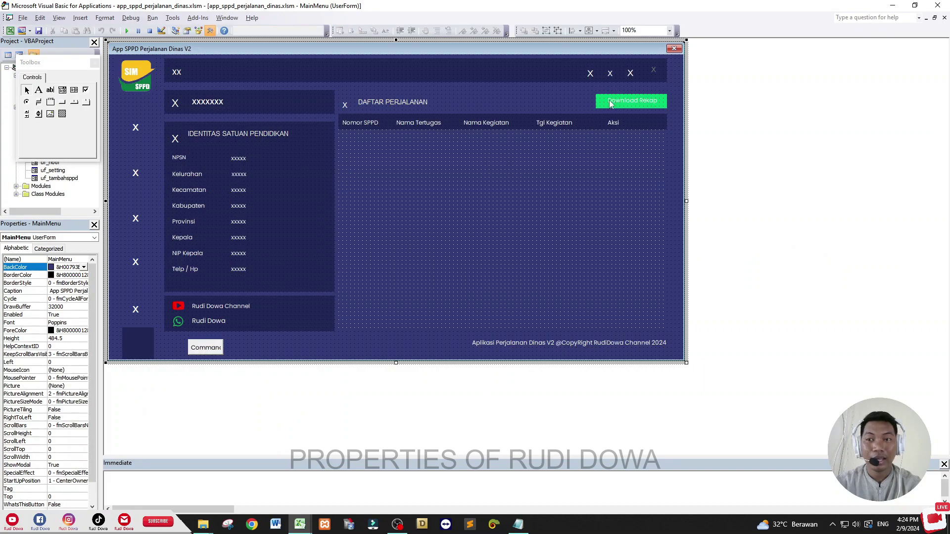
double_click(588, 73)
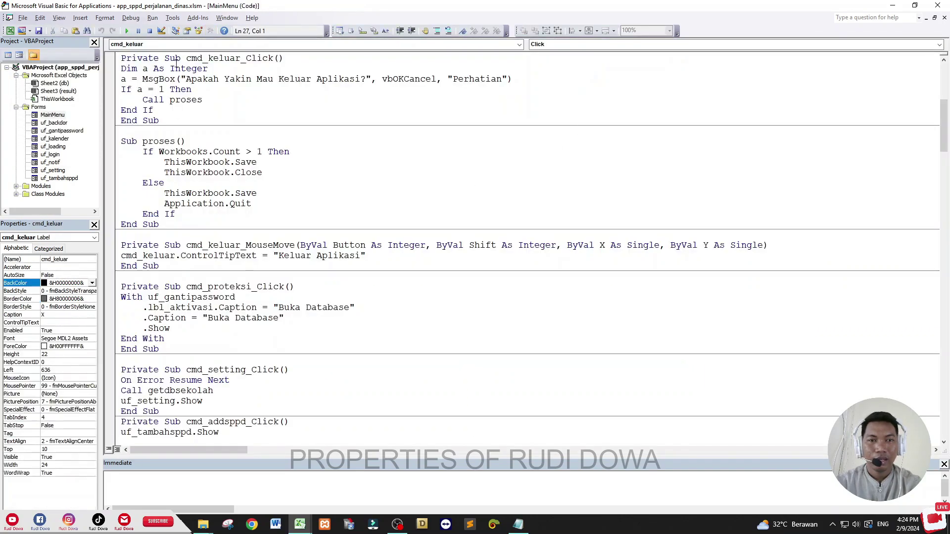
left_click(220, 69)
key("Return")
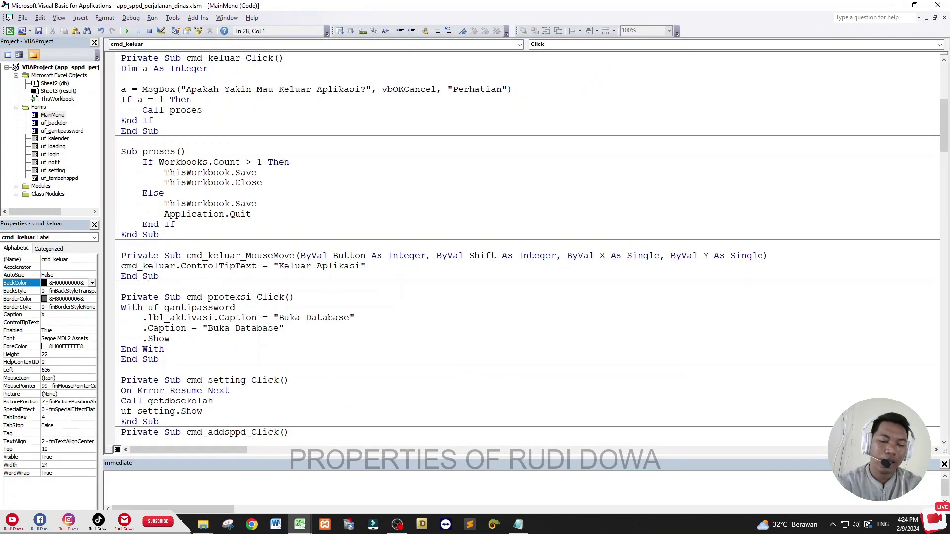
type("beep")
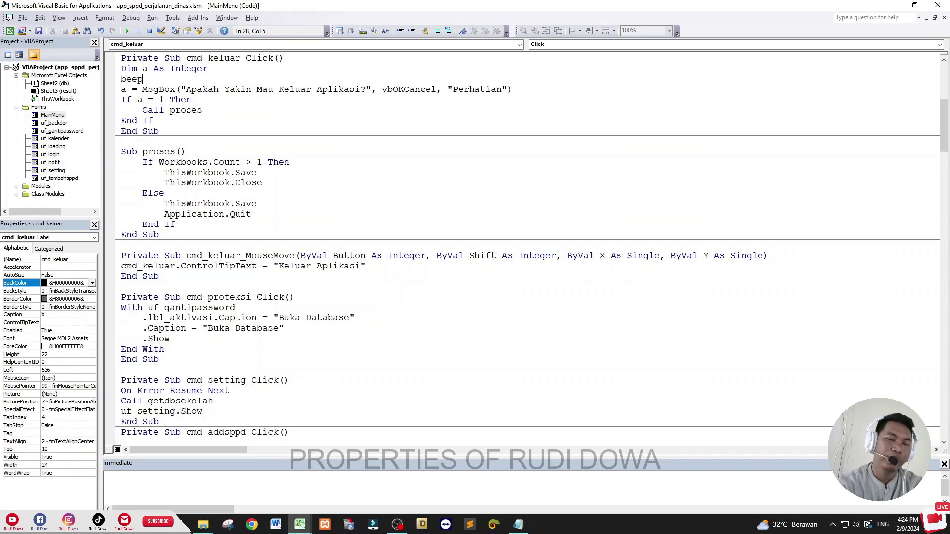
left_click(301, 121)
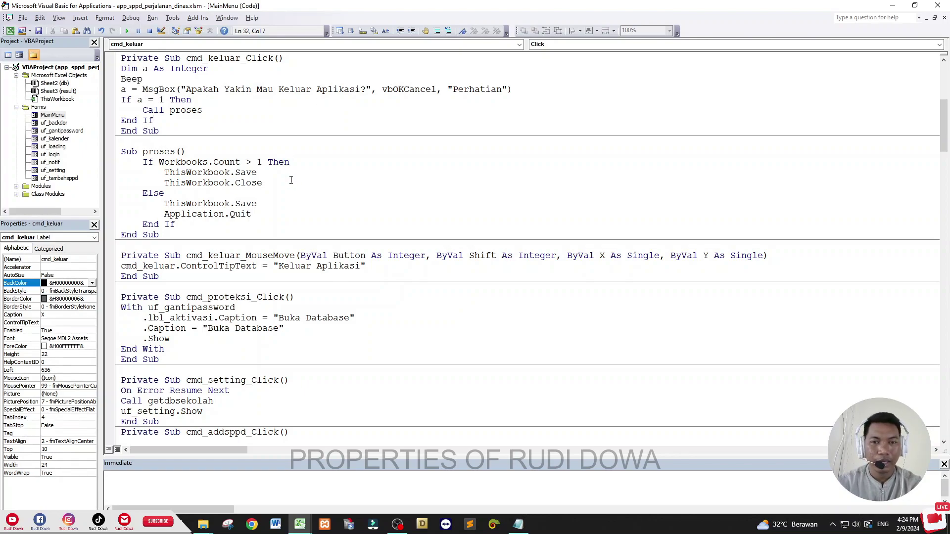
left_click(892, 5)
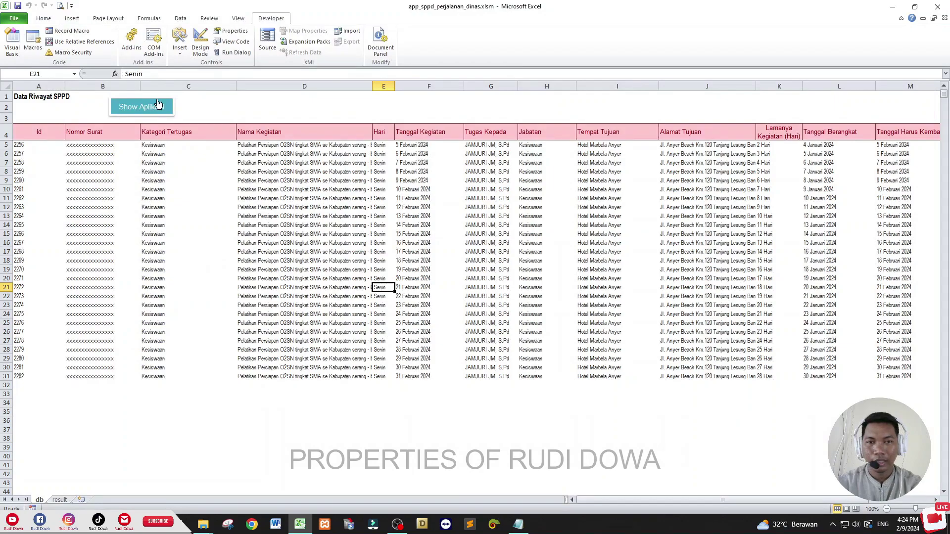
mouse_move(300, 524)
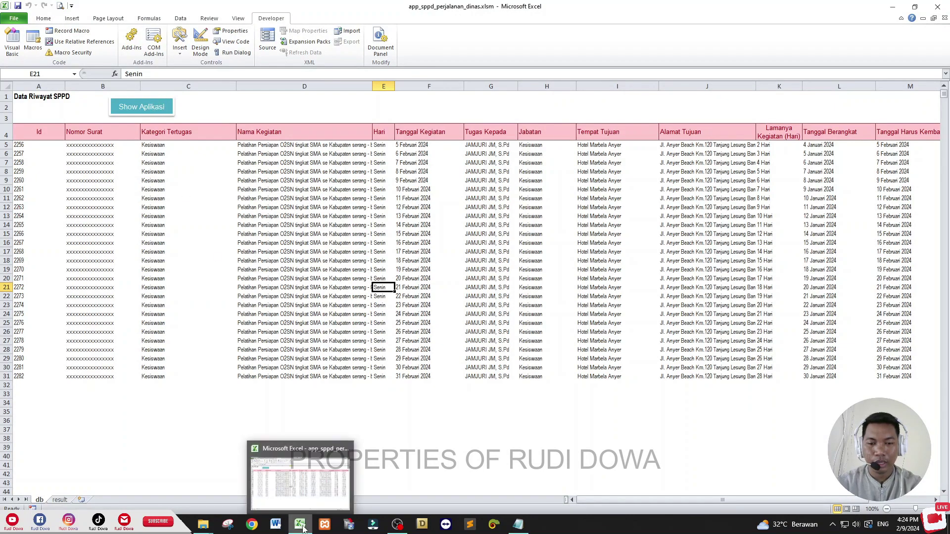
Run the app, confirm the exit prompt with OK, then reopen app_sppd_perjalanan_dinas.xlsm
left_click(143, 106)
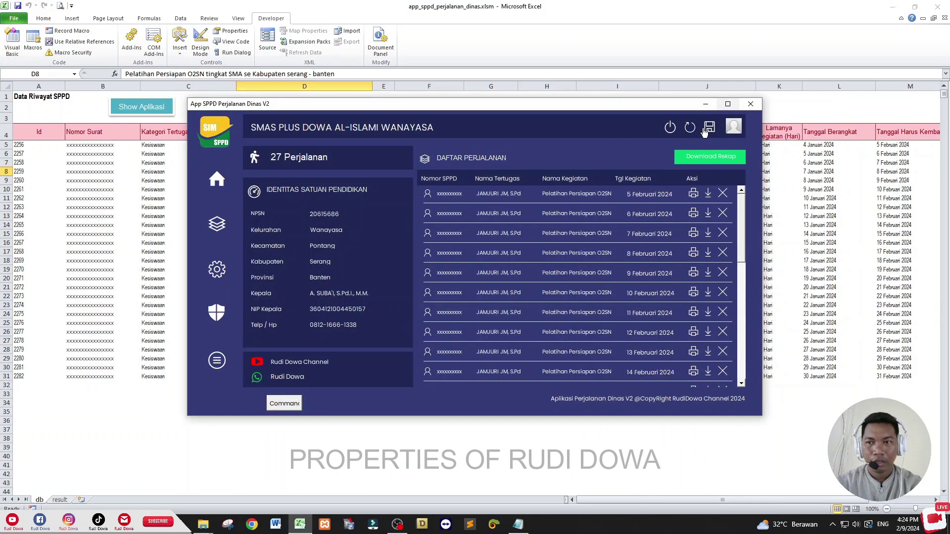
left_click(671, 129)
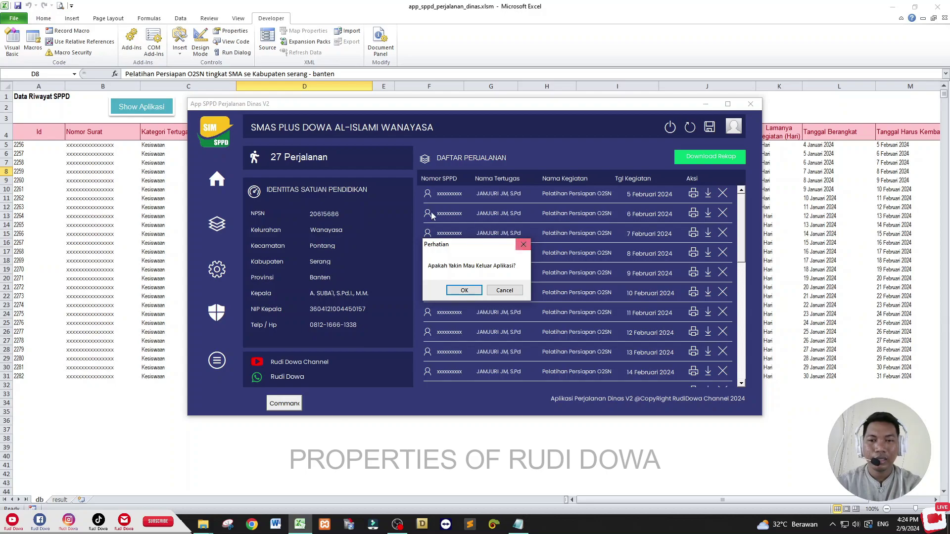
left_click(470, 292)
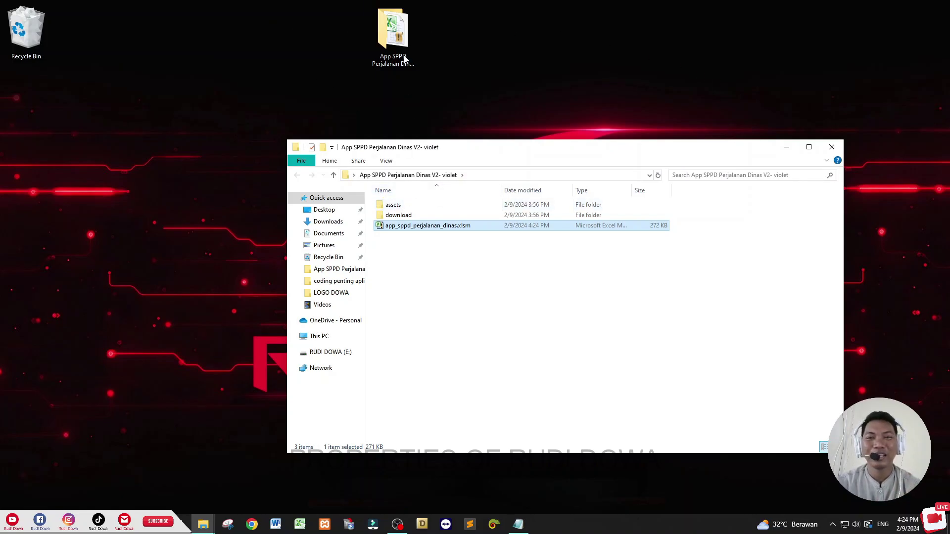
double_click(411, 227)
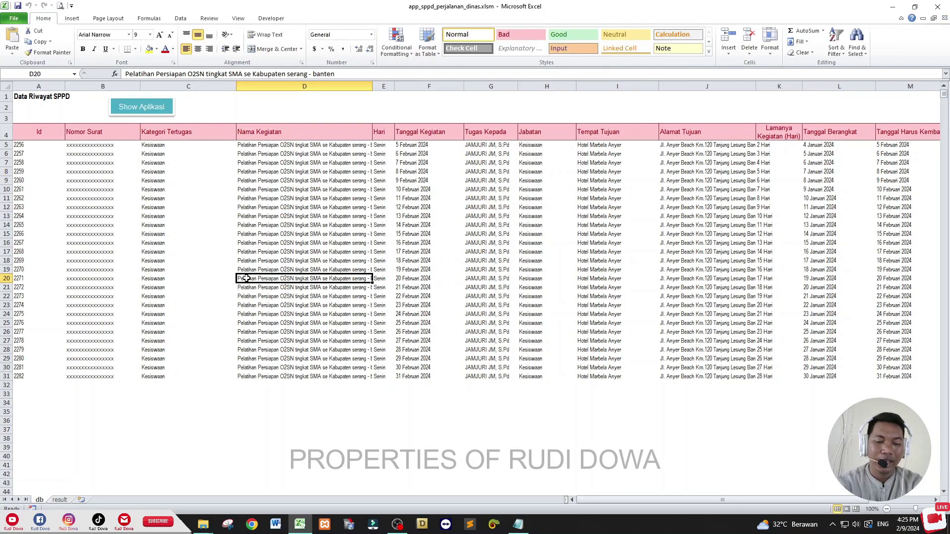
With Book2 also open, run the SPPD app and confirm exiting with OK
left_click(246, 278)
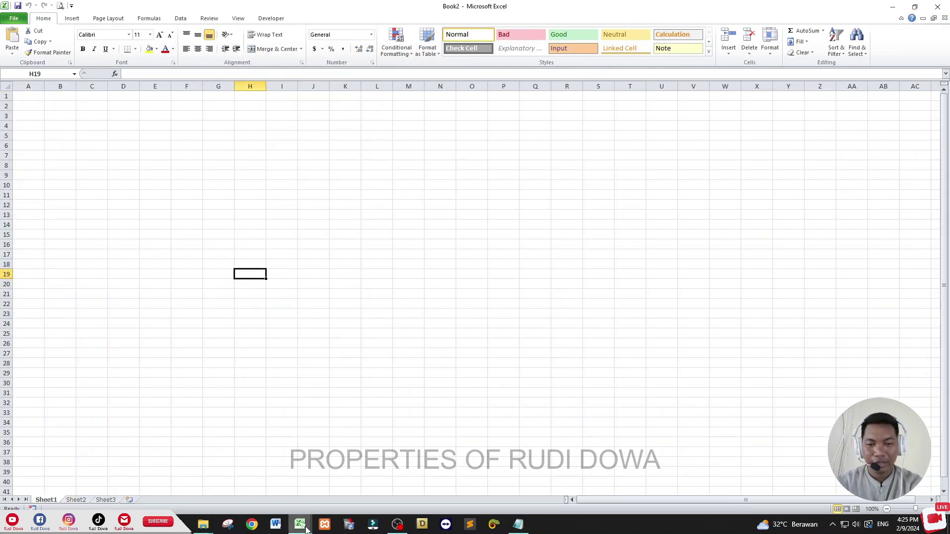
mouse_move(299, 525)
left_click(198, 475)
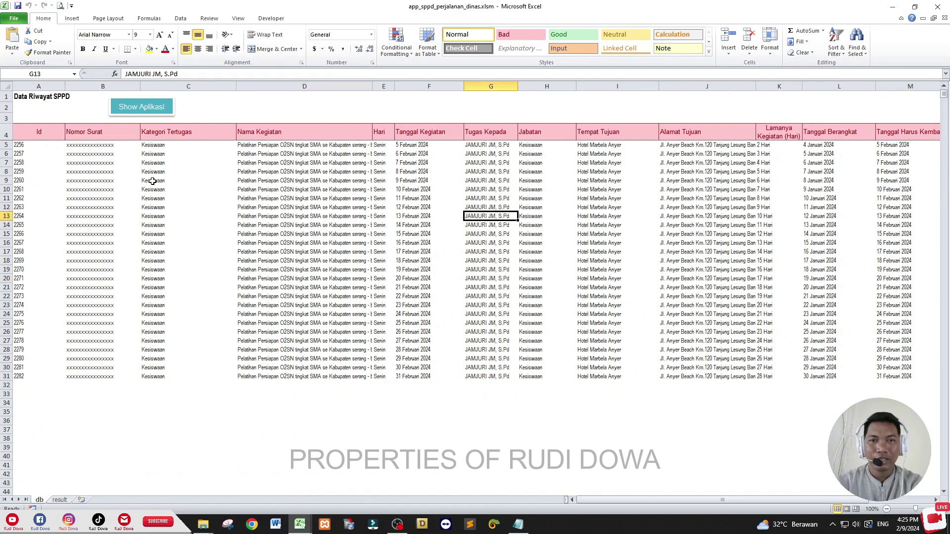
left_click(148, 108)
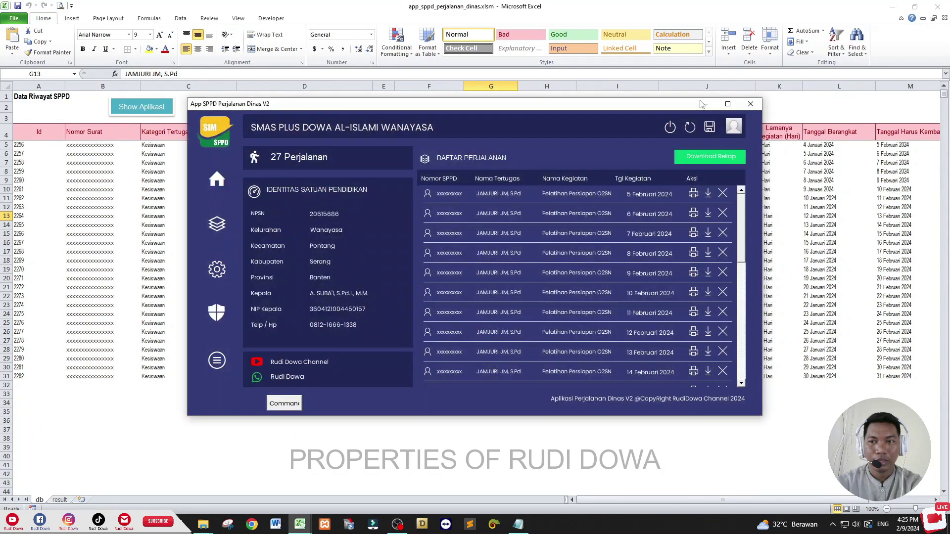
left_click(669, 129)
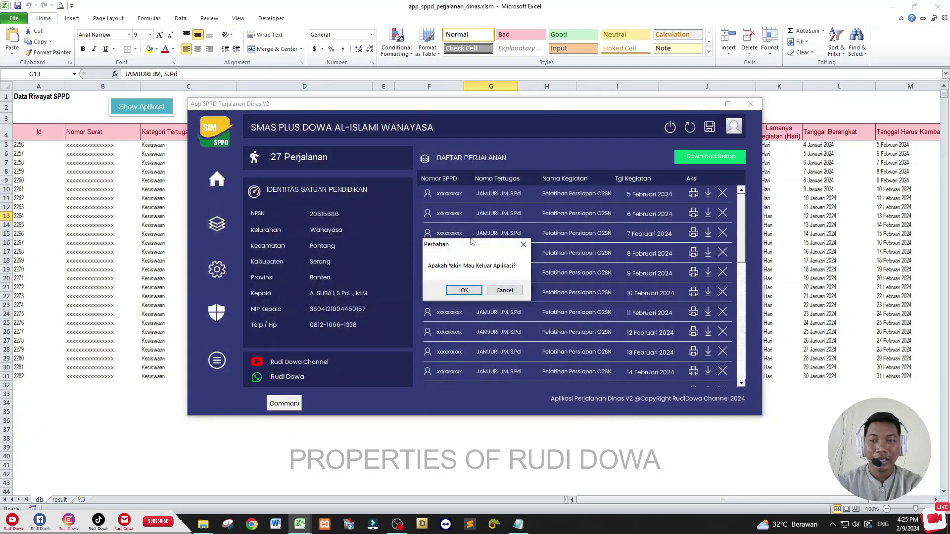
left_click(465, 292)
Get the App SPPD Perjalanan Dinas V2 form running again and maximize its window
left_click(465, 292)
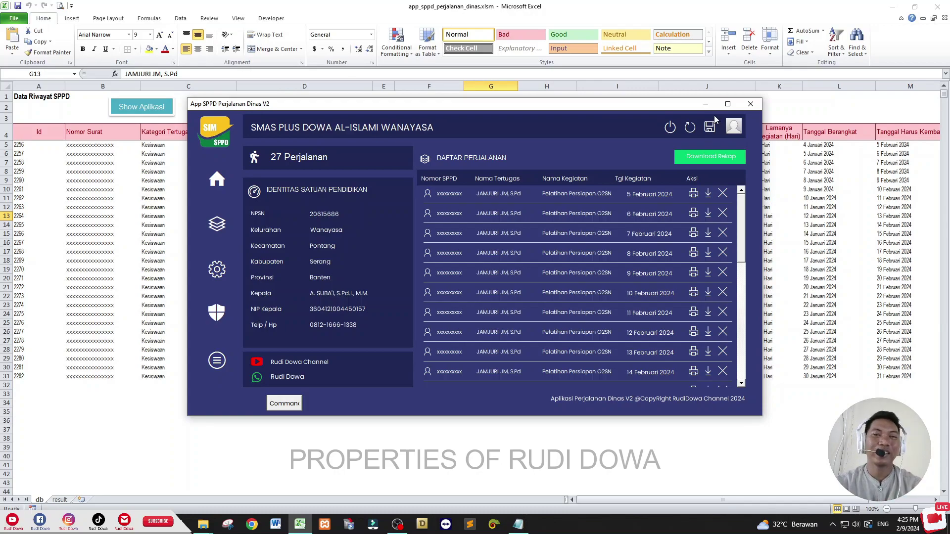
left_click(727, 108)
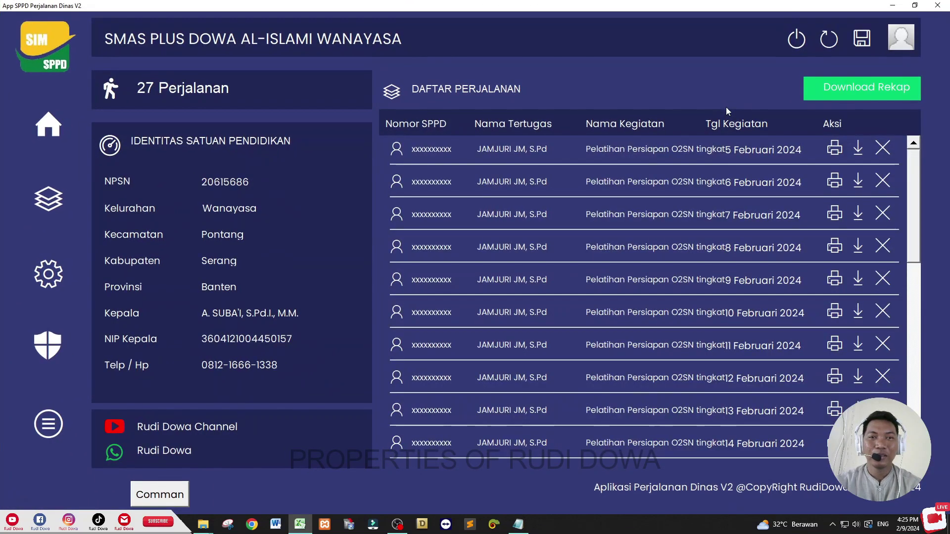